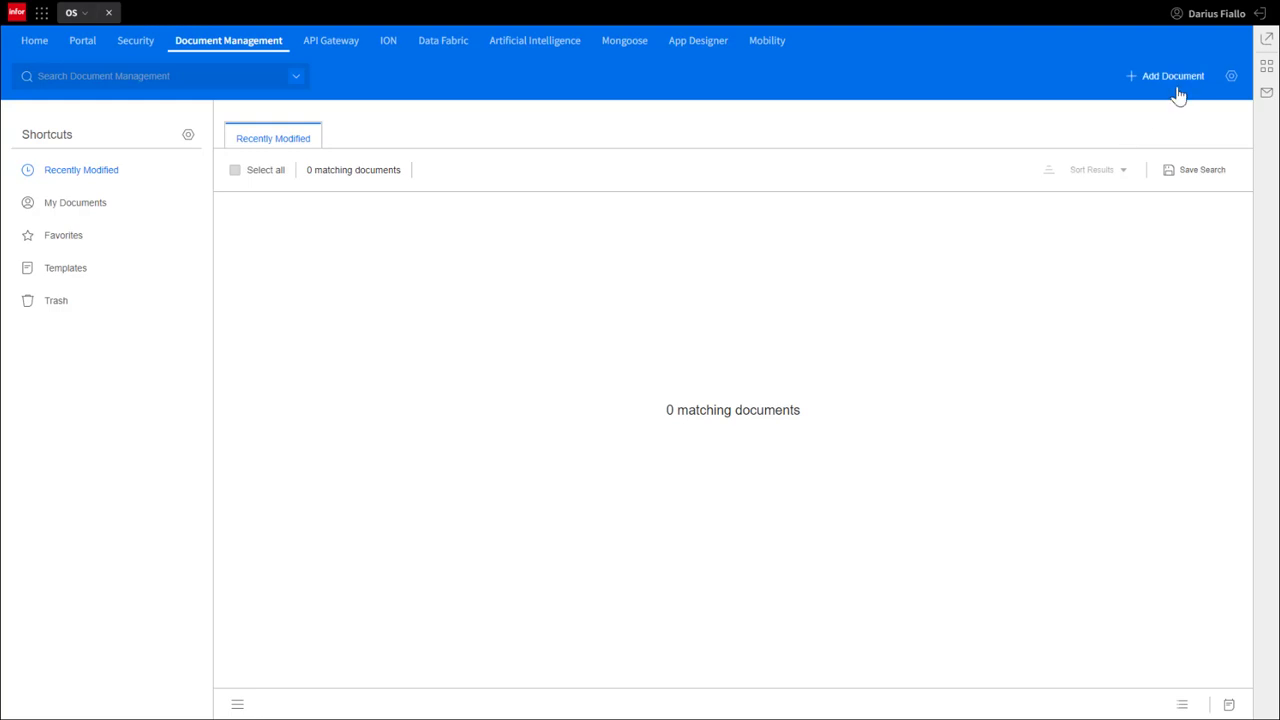
# Step: Open the document type administration and create the Simple PO Document type with Filename as its document title
pyautogui.click(1231, 76)
pyautogui.click(140, 276)
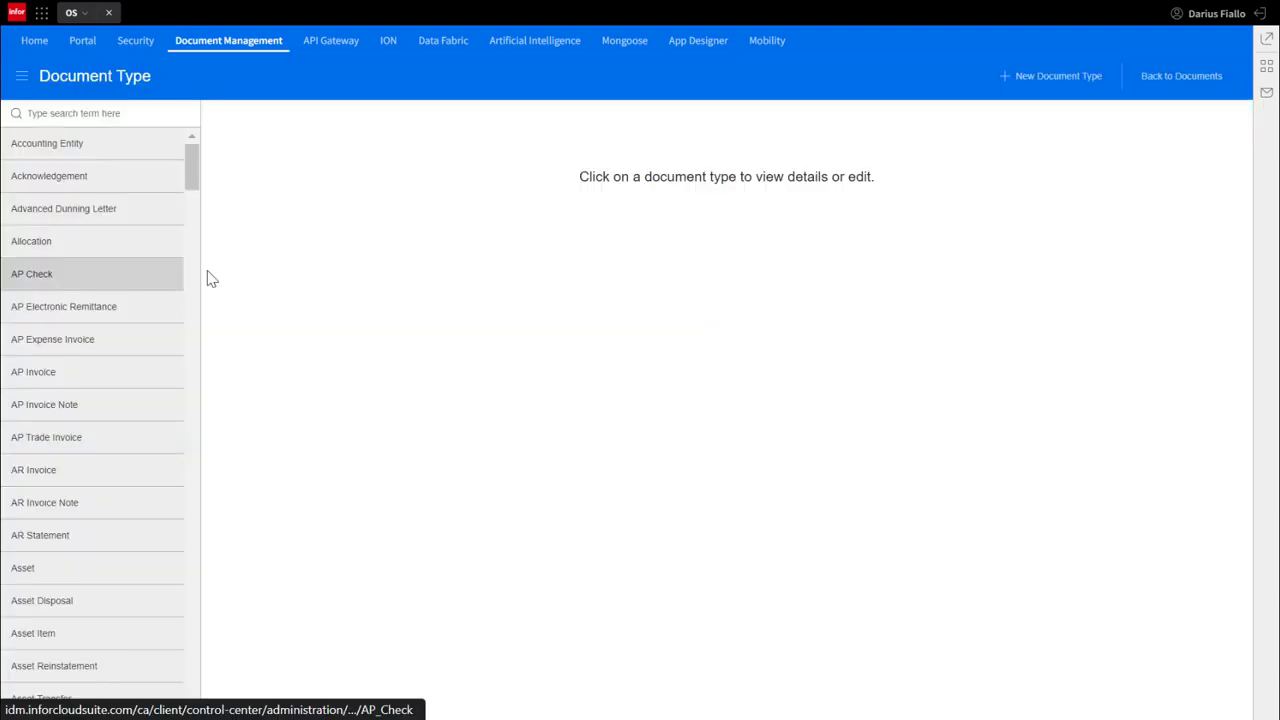
pyautogui.click(1058, 80)
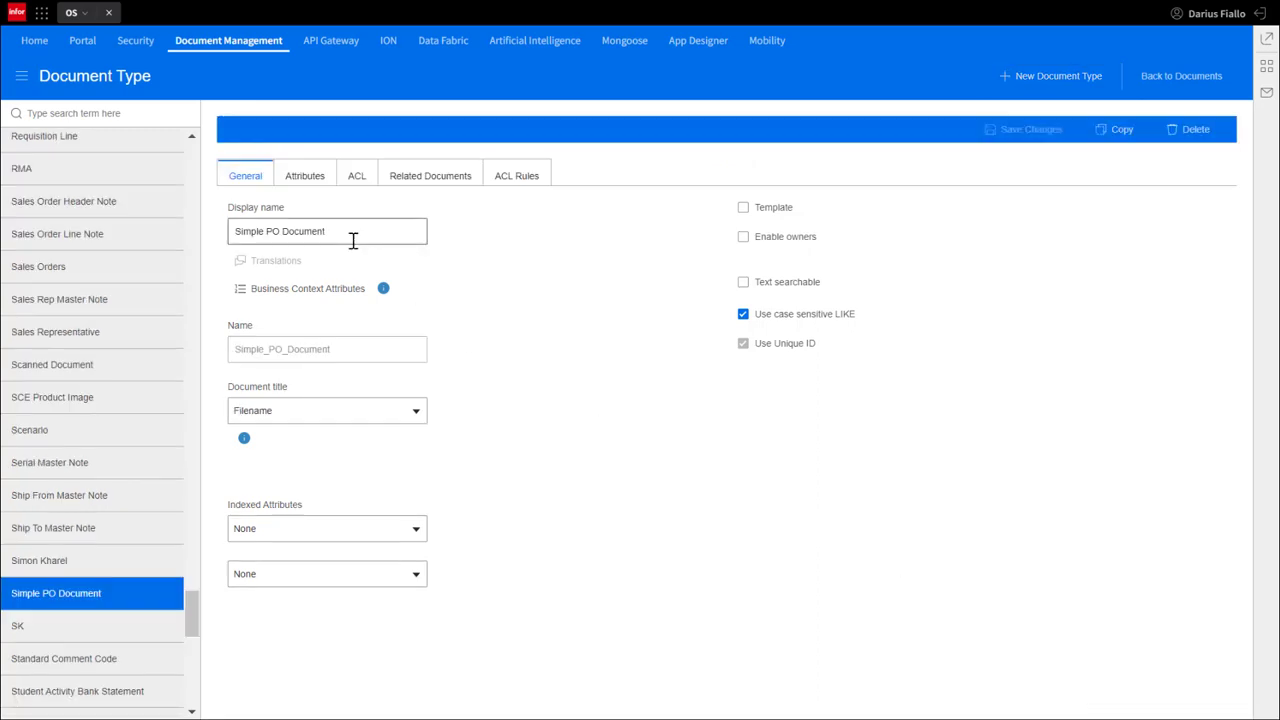
pyautogui.click(337, 410)
pyautogui.click(340, 414)
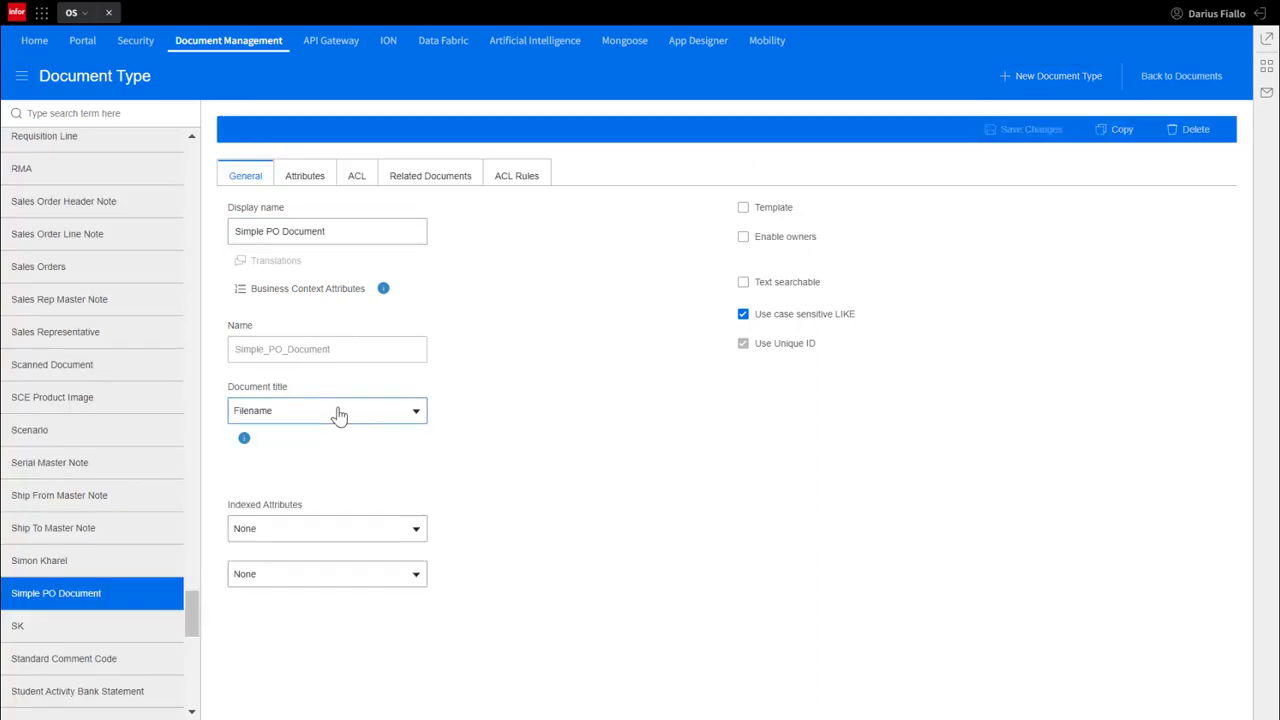
# Step: Add an attribute named Simple PO Status with data type Value Set, using the Simple PO Status value set
pyautogui.click(303, 184)
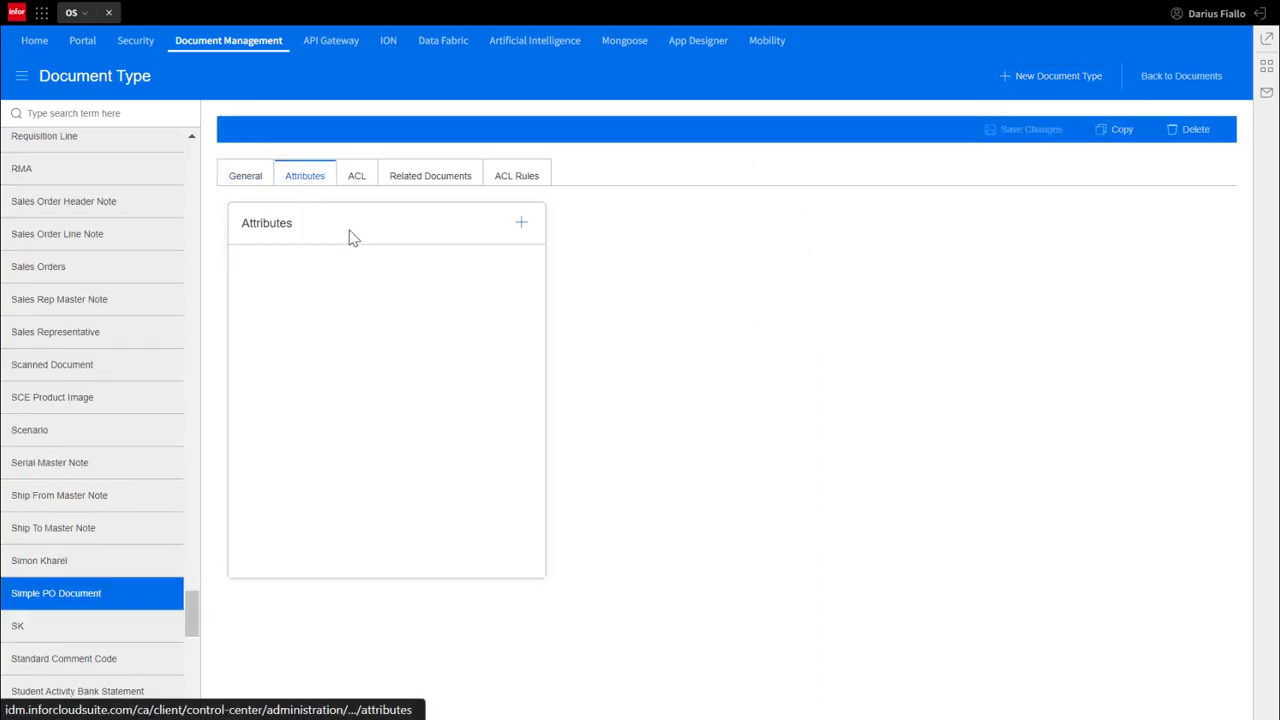
pyautogui.click(521, 222)
pyautogui.click(620, 231)
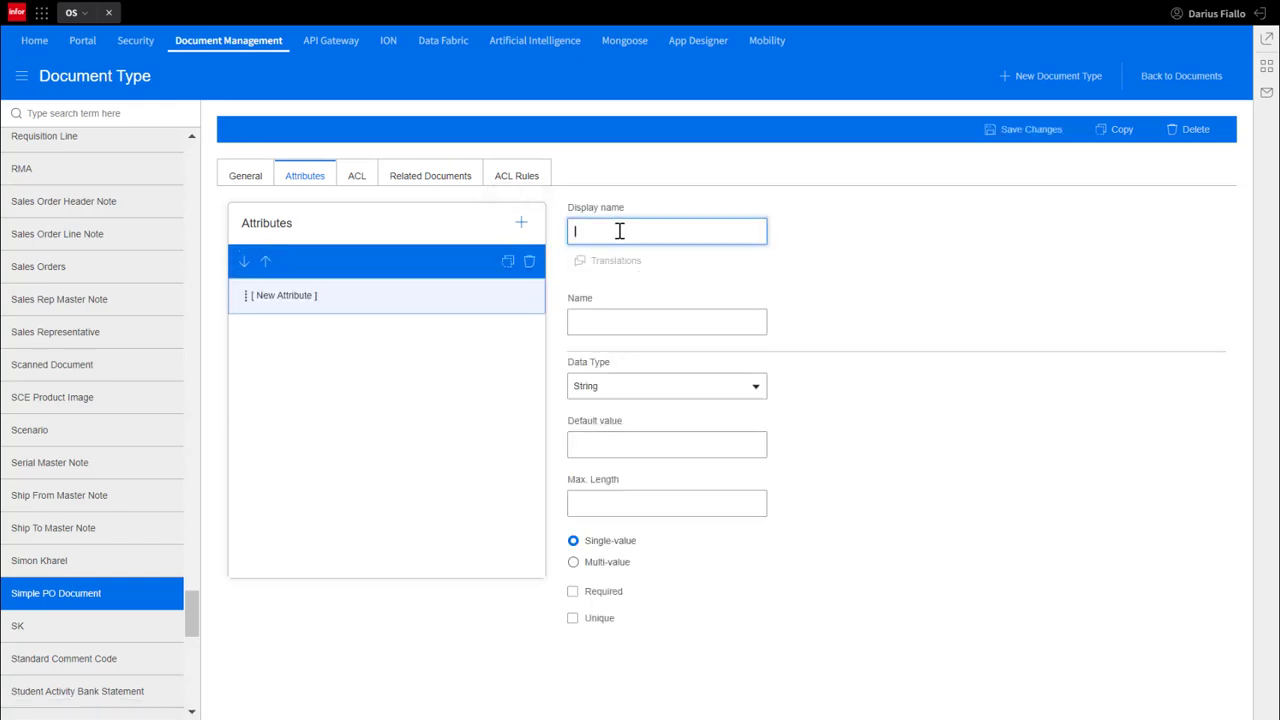
pyautogui.write('Simple PO St')
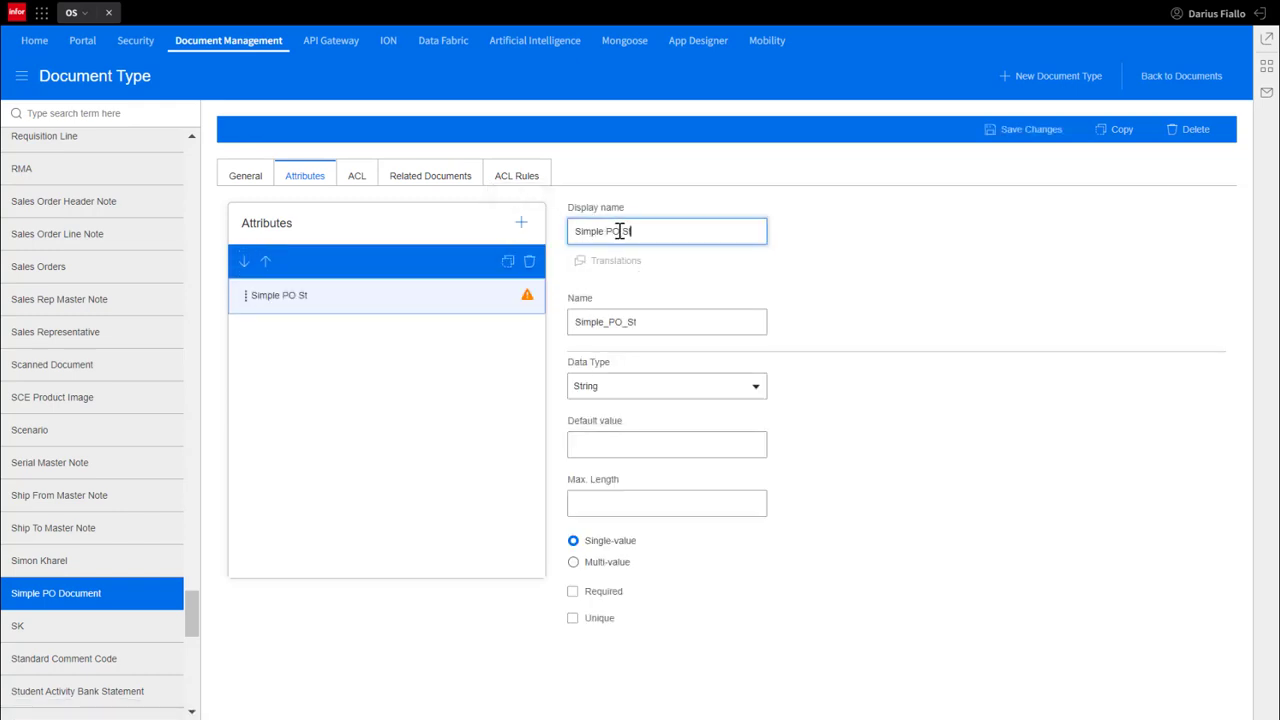
pyautogui.write('atus')
pyautogui.click(650, 386)
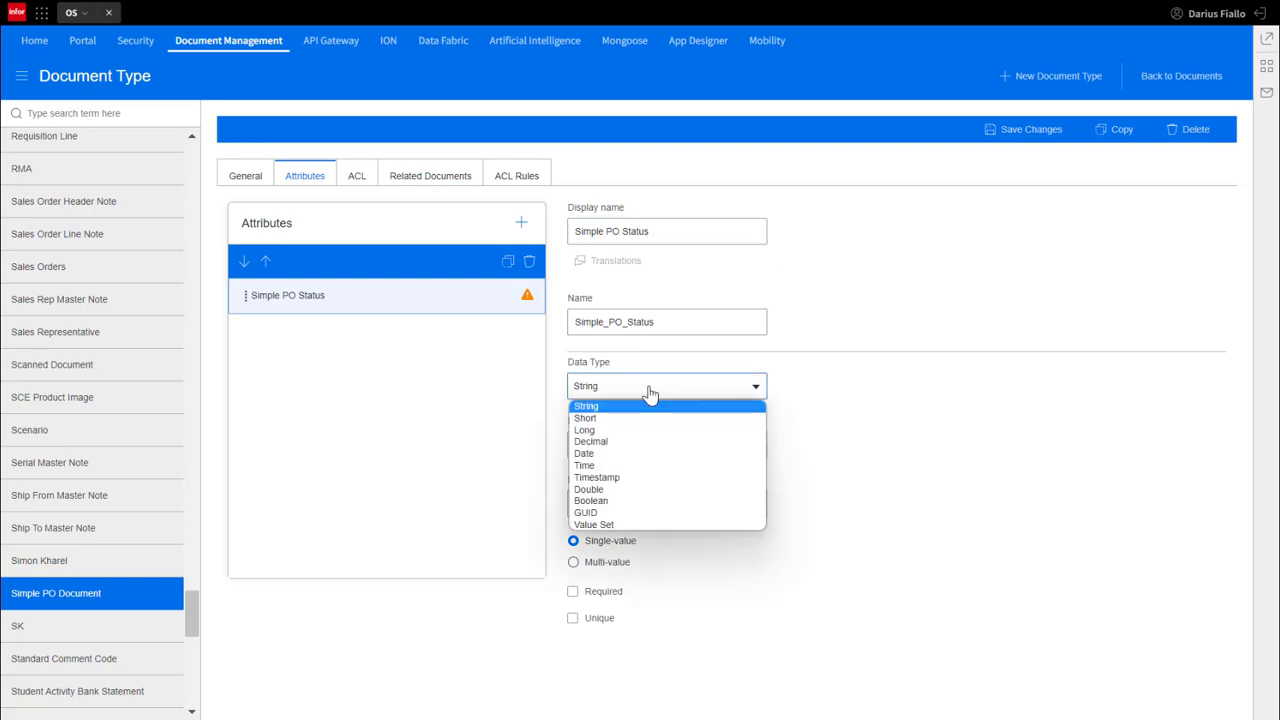
pyautogui.click(598, 524)
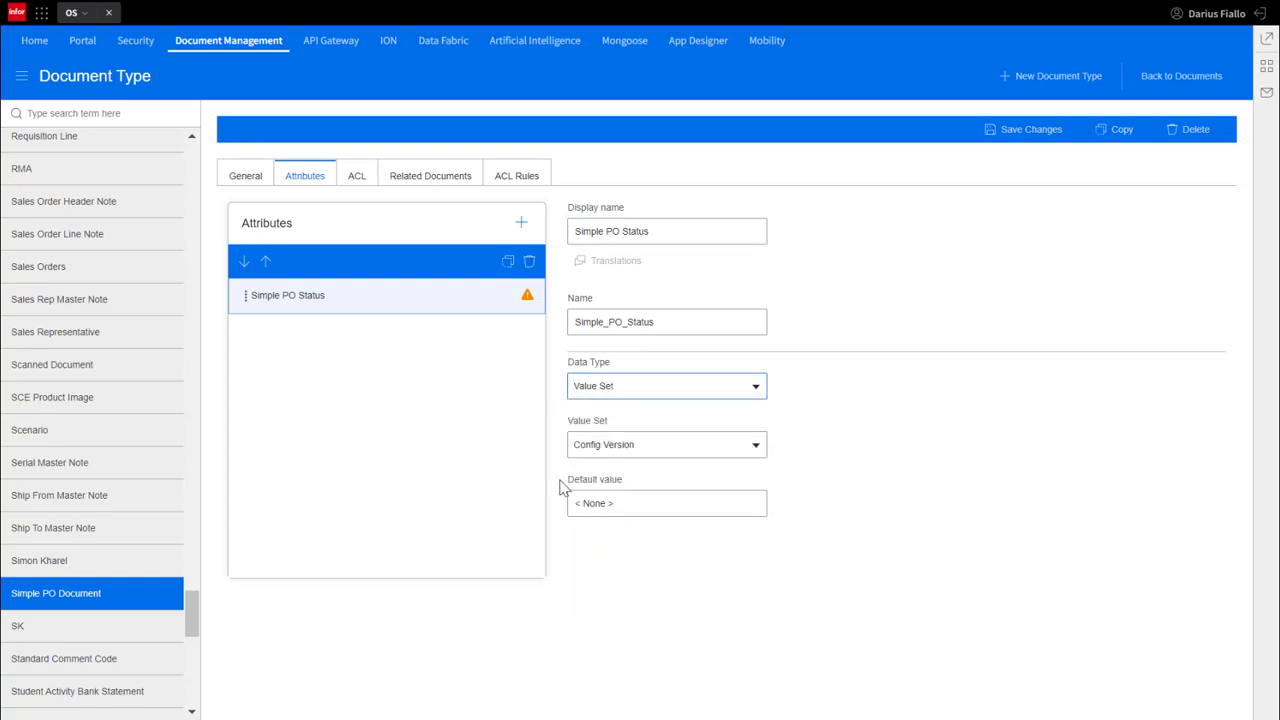
pyautogui.click(632, 447)
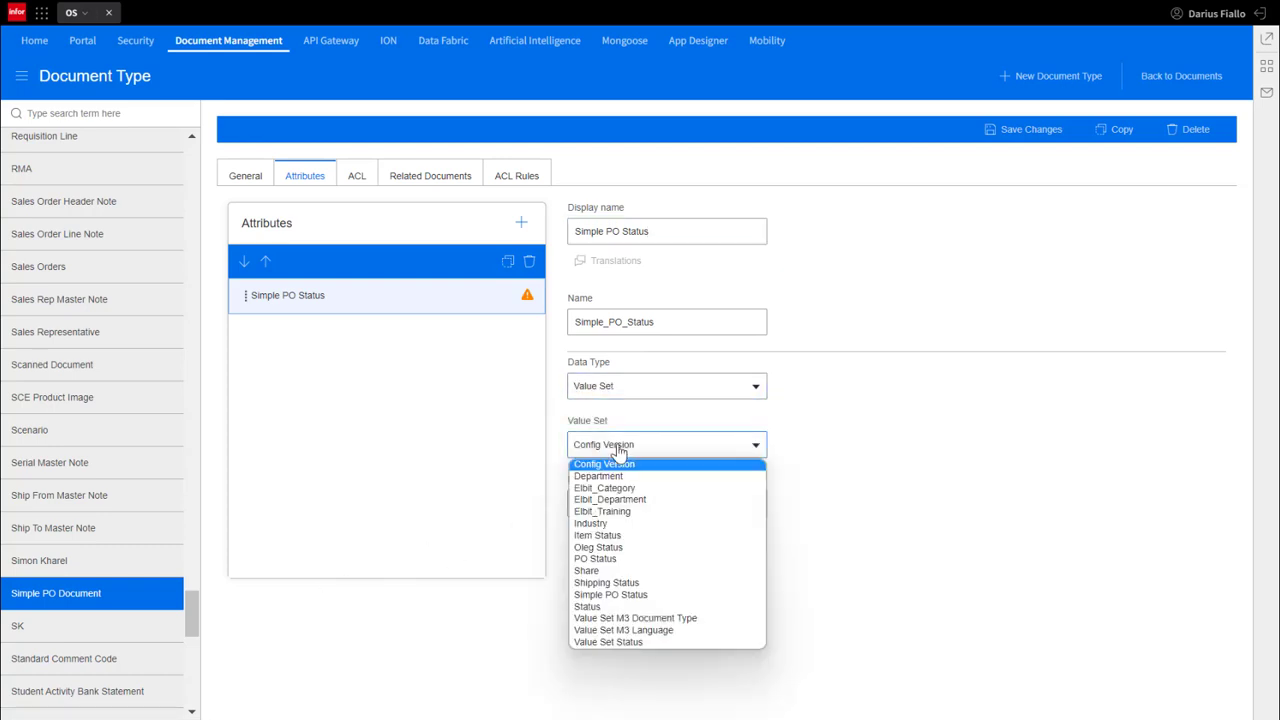
pyautogui.click(720, 596)
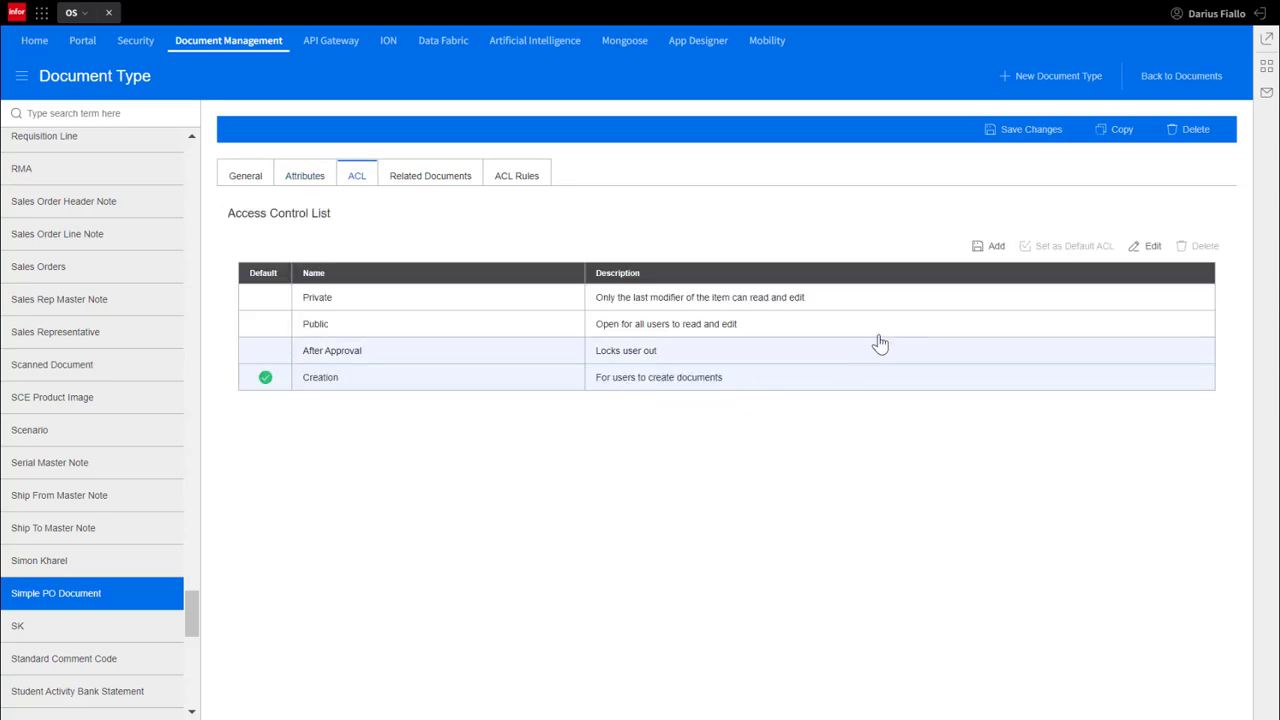
# Step: Edit the Creation ACL to make Simple PO Status a secure attribute, and save the ACL changes
pyautogui.click(1153, 248)
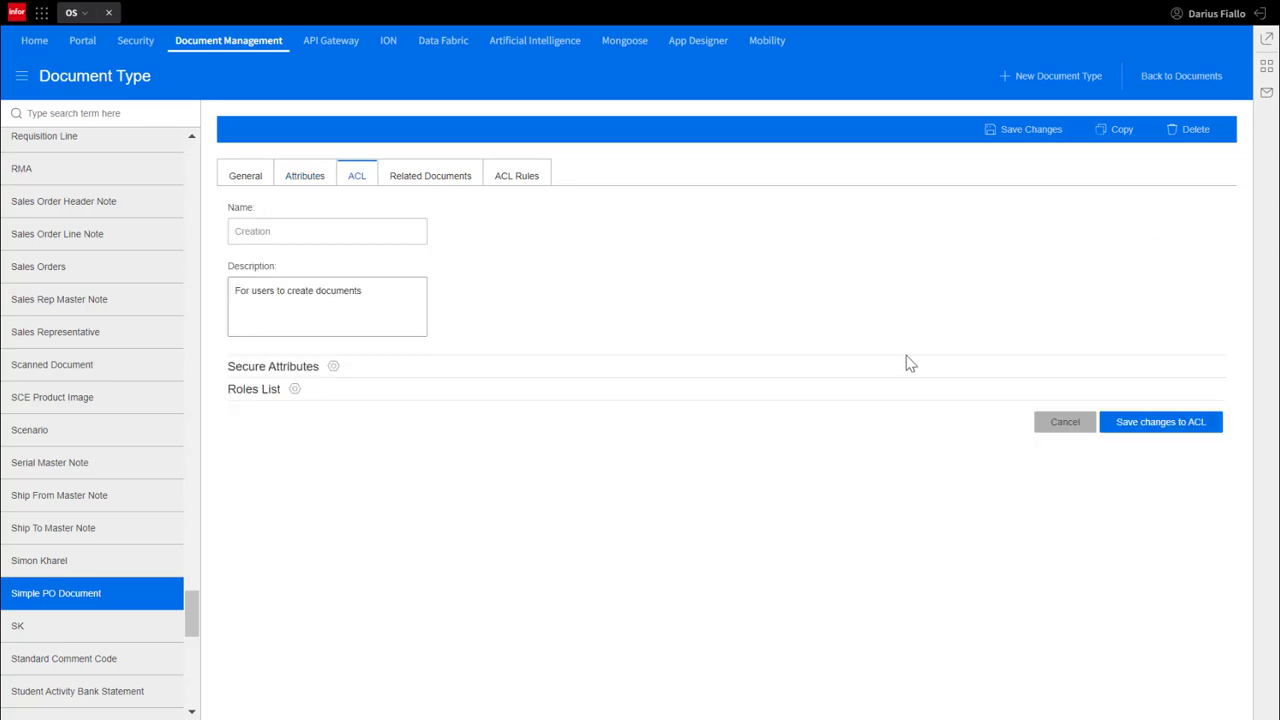
pyautogui.click(333, 368)
pyautogui.click(333, 500)
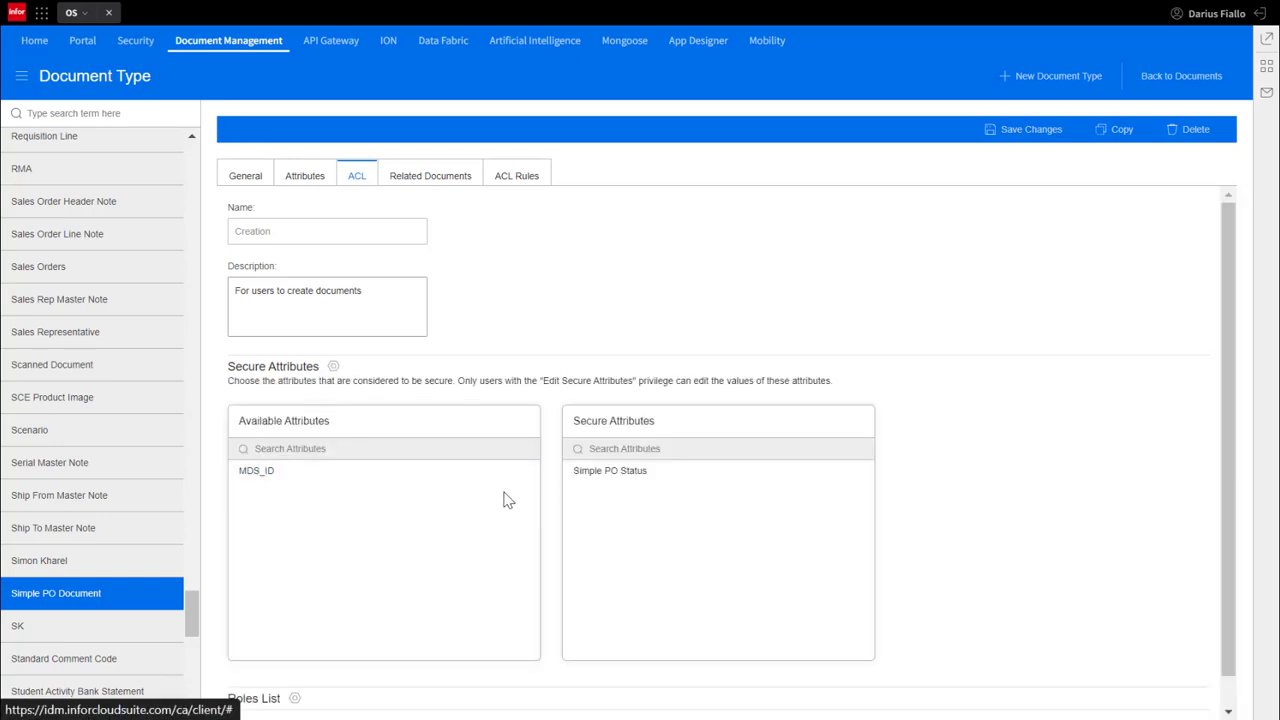
pyautogui.scroll(-1, 502, 583)
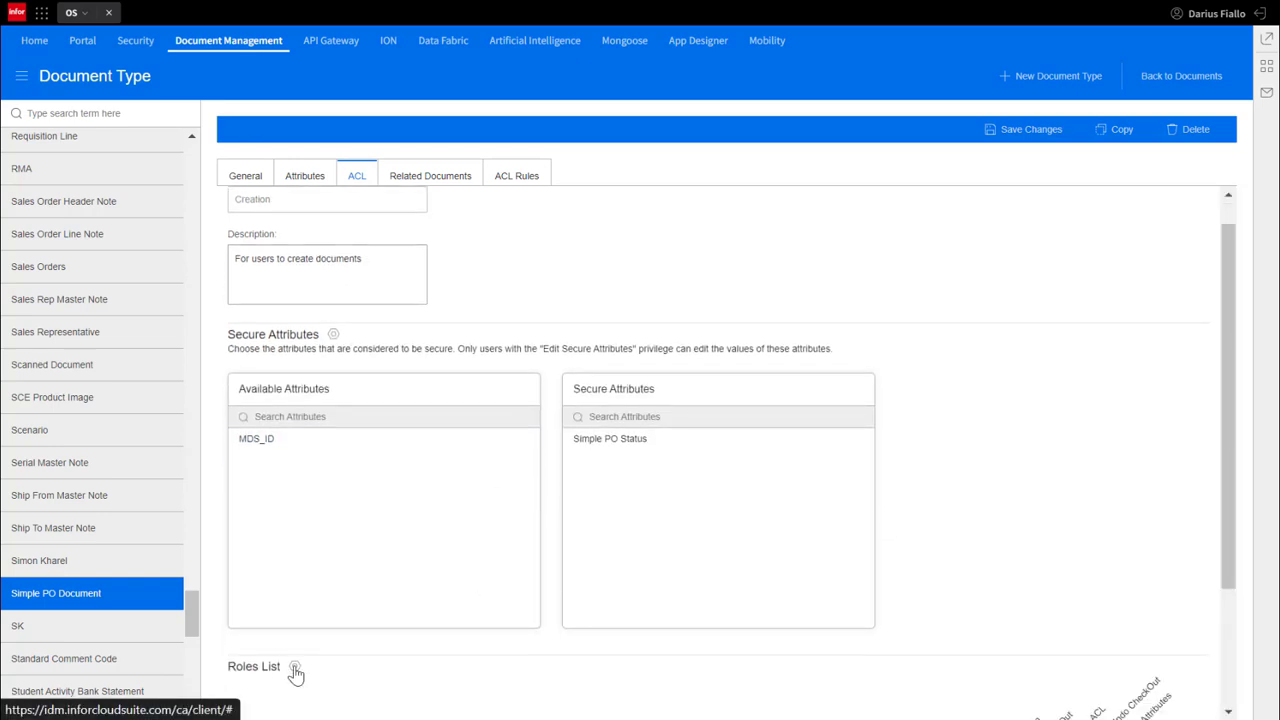
pyautogui.scroll(-2, 531, 591)
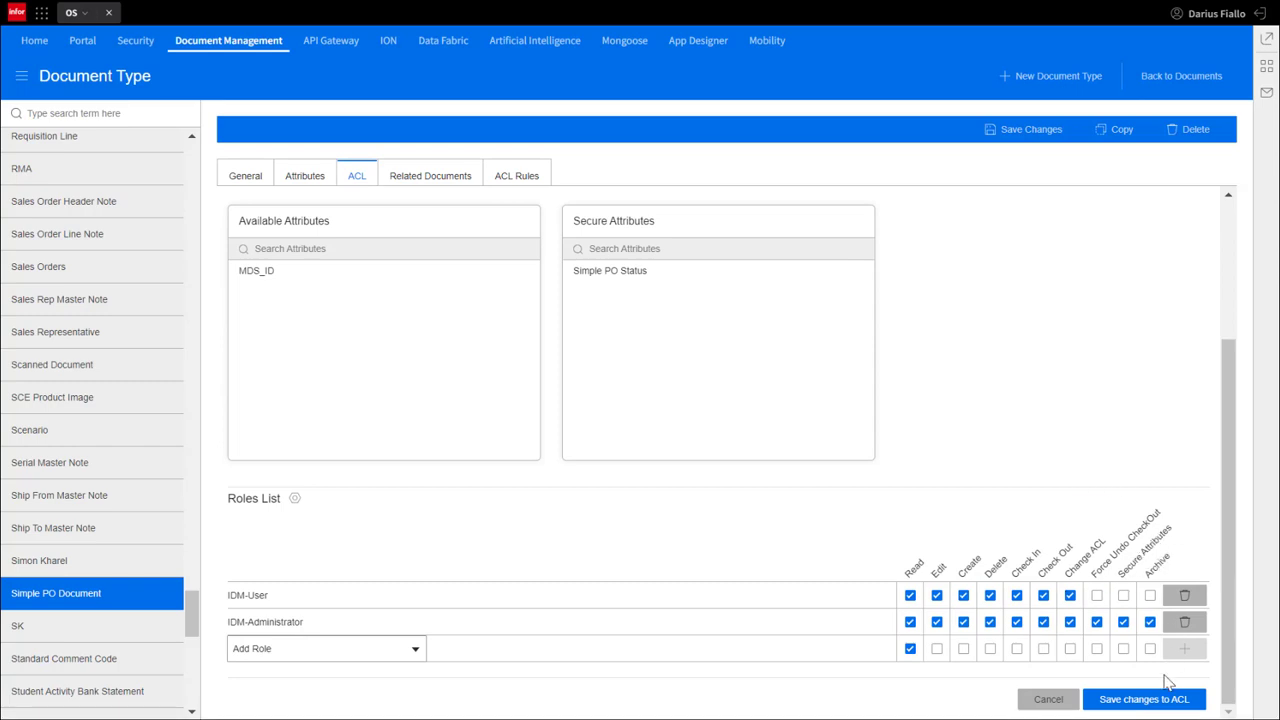
pyautogui.click(1161, 703)
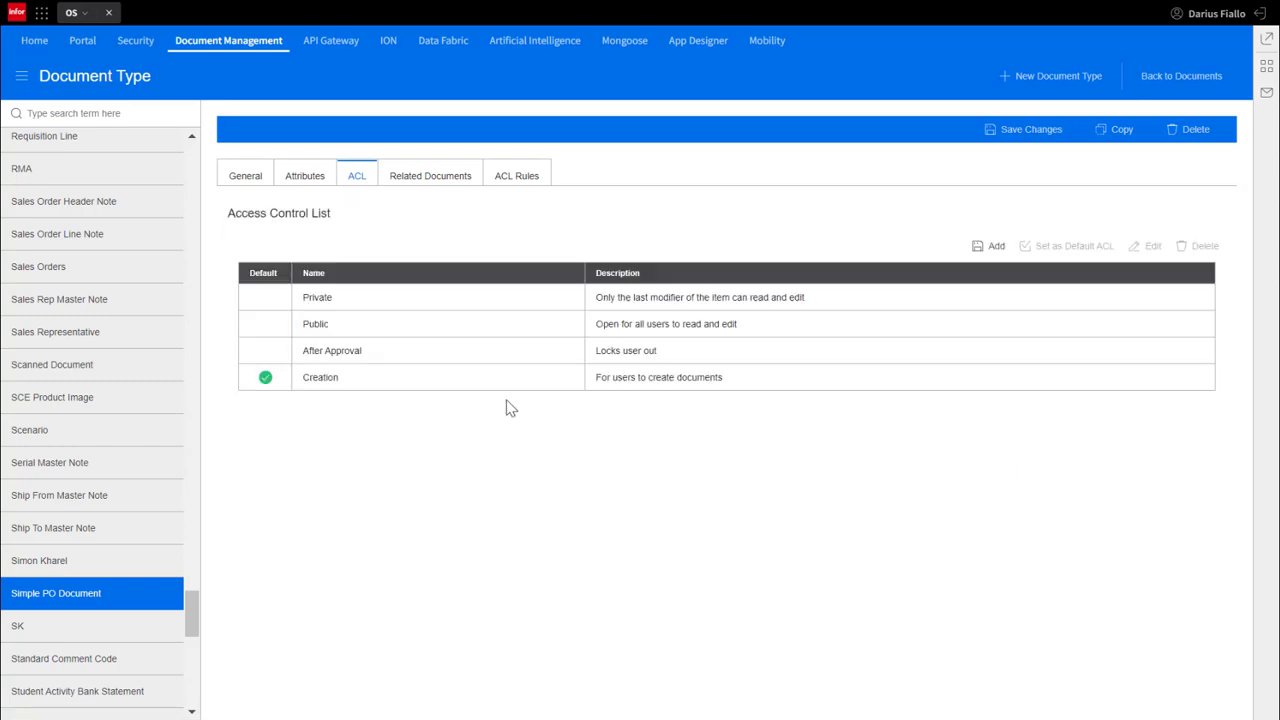
# Step: Edit the After Approval ACL to make Simple PO Status a secure attribute, and save the ACL changes
pyautogui.click(505, 355)
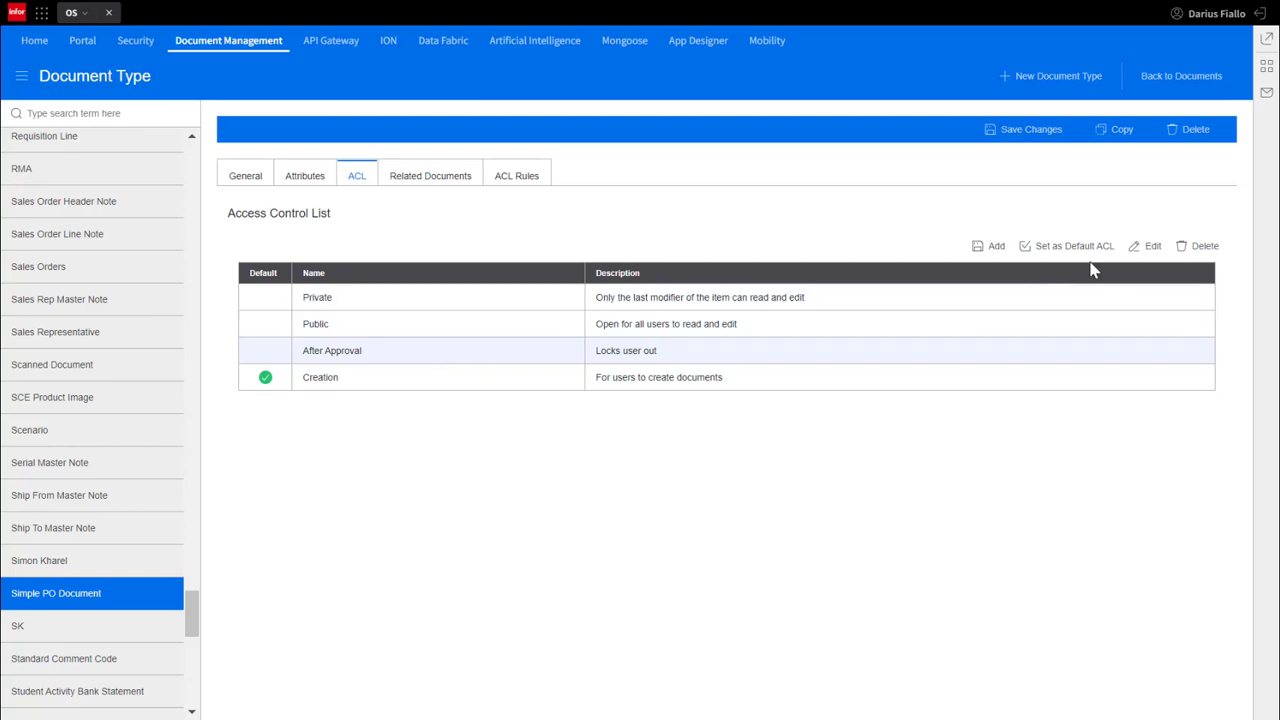
pyautogui.click(1146, 247)
pyautogui.click(335, 367)
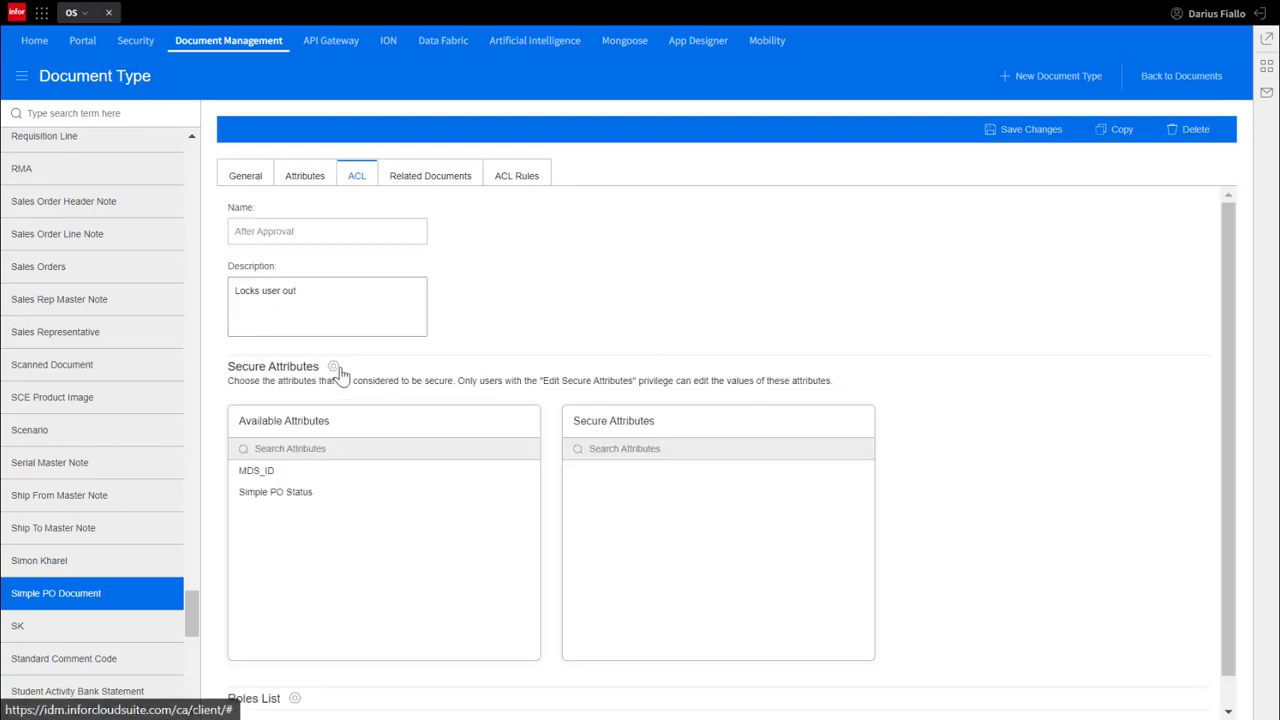
pyautogui.click(305, 497)
pyautogui.scroll(-1, 337, 700)
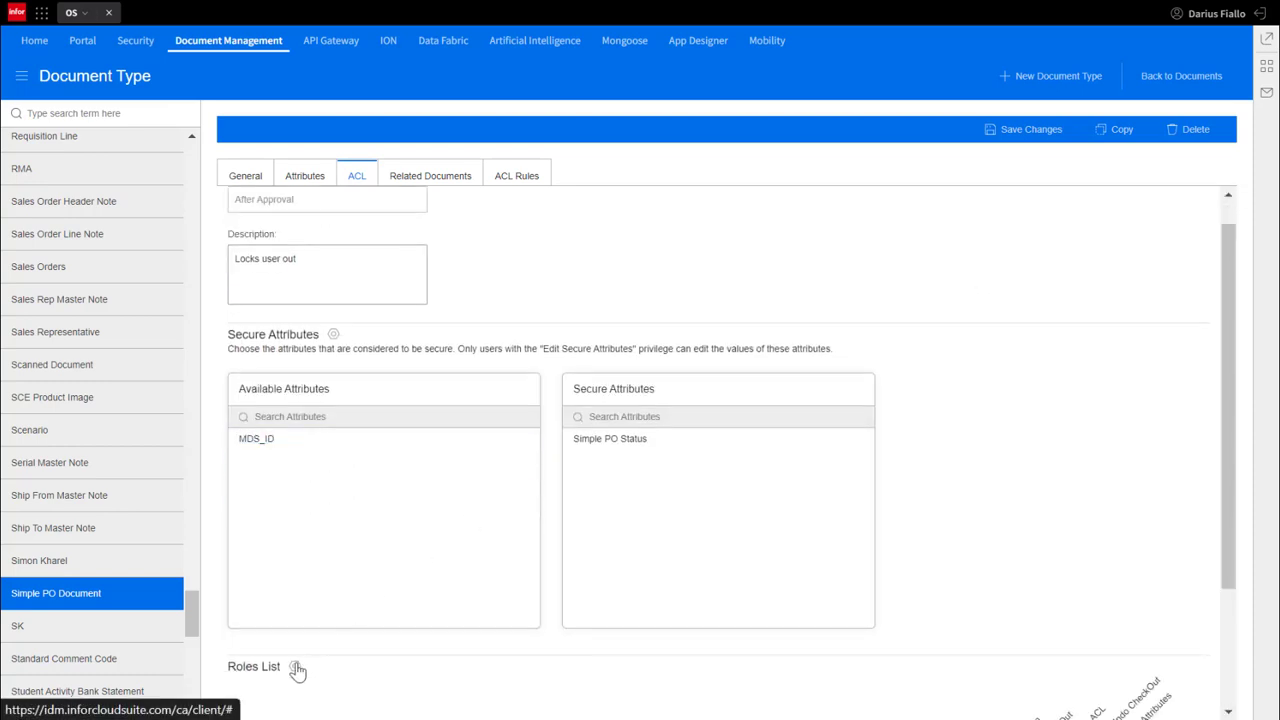
pyautogui.scroll(-2, 614, 591)
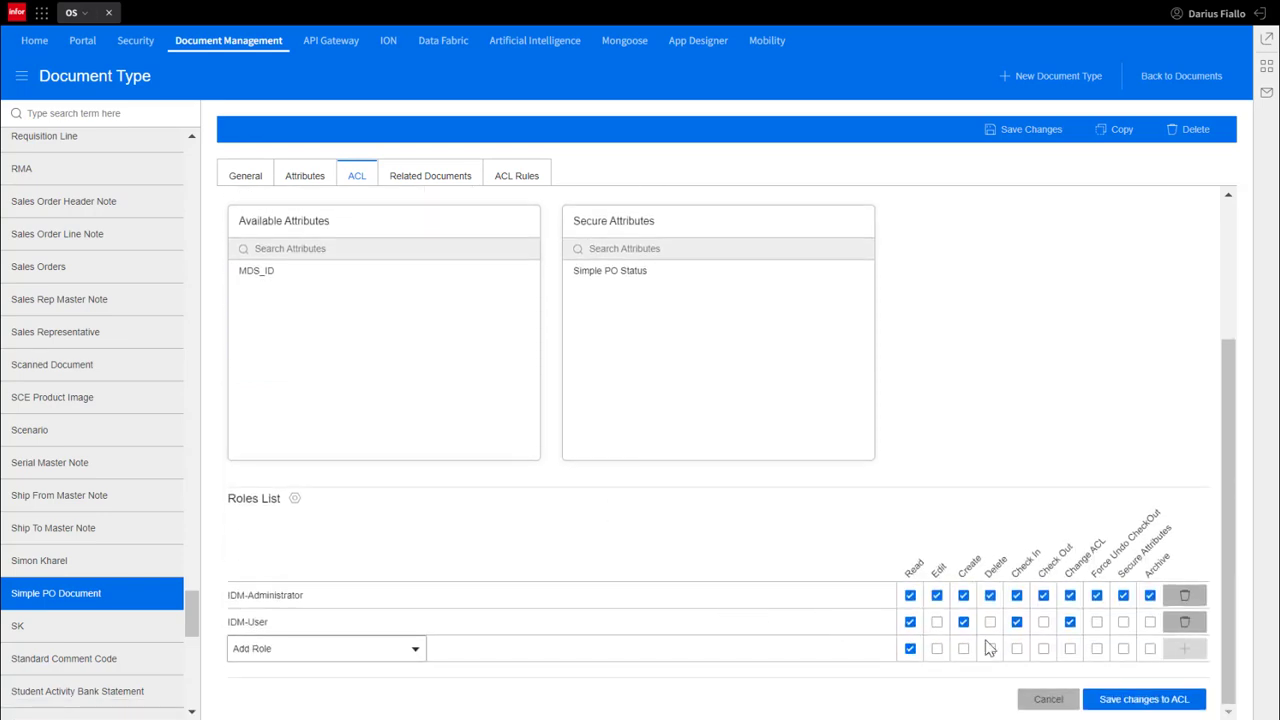
pyautogui.click(1110, 700)
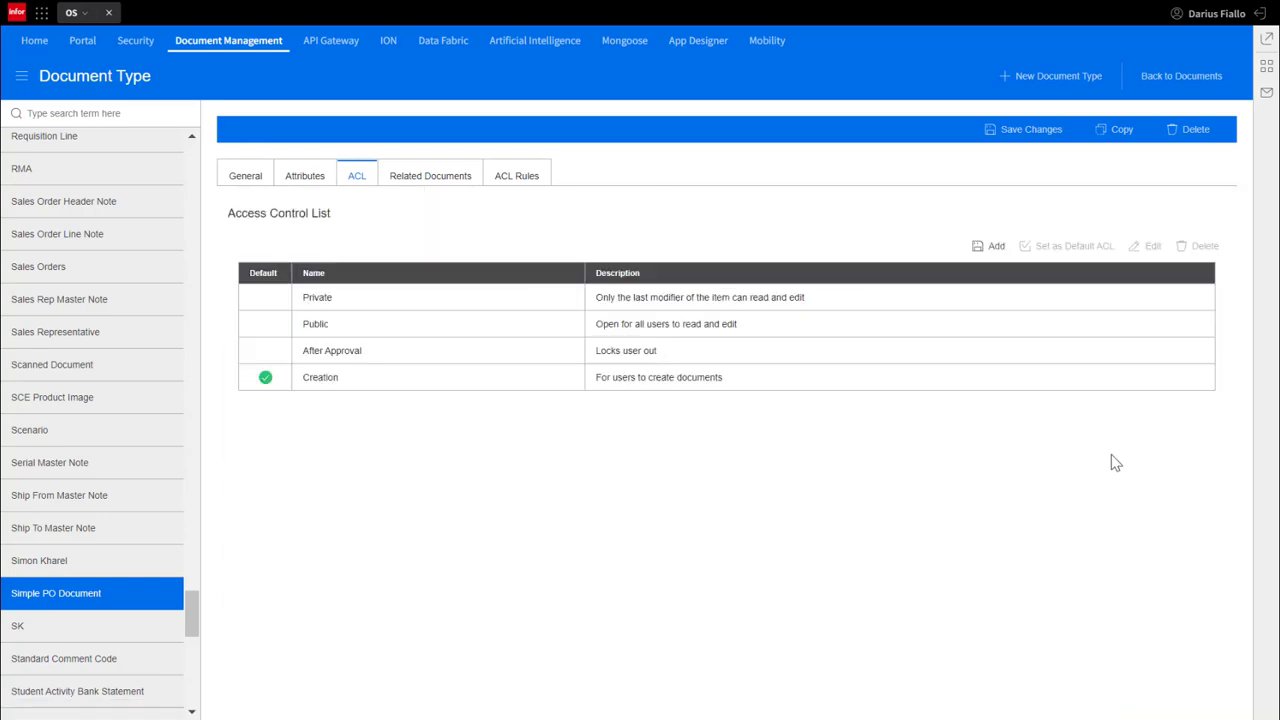
pyautogui.click(766, 384)
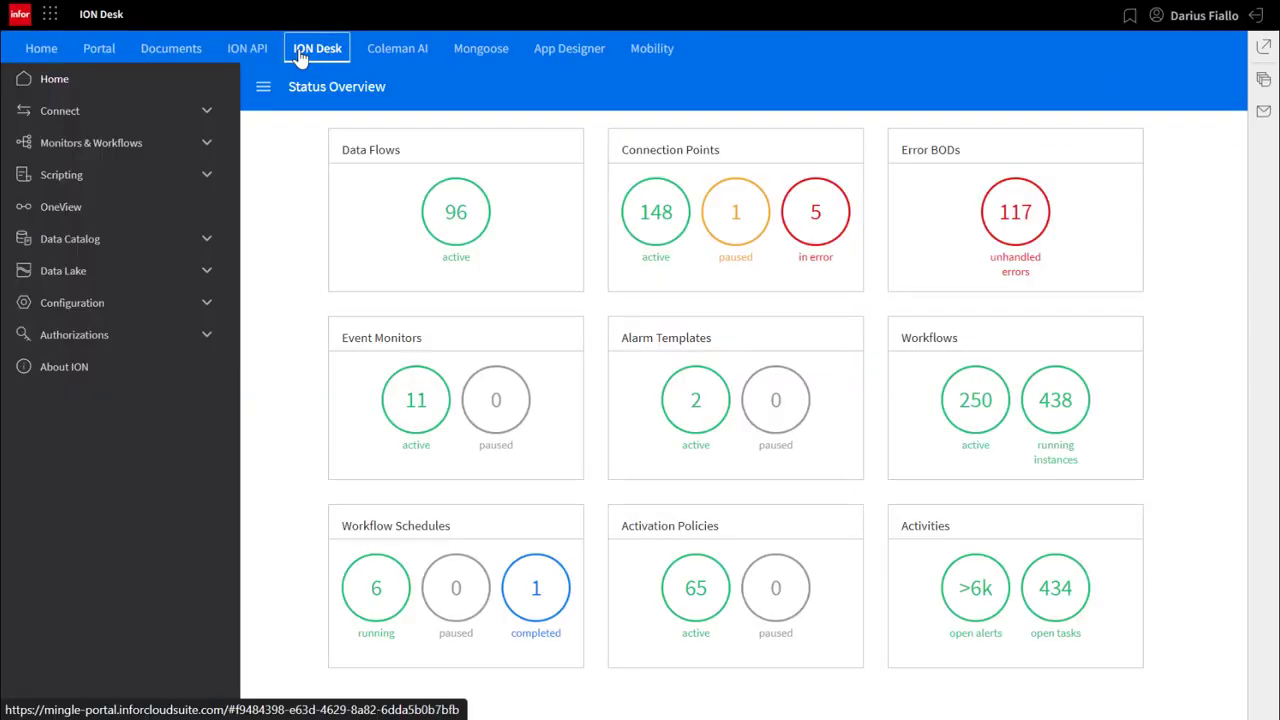
# Step: Create a new ION workflow named send_for_approval with the description Example
pyautogui.click(207, 143)
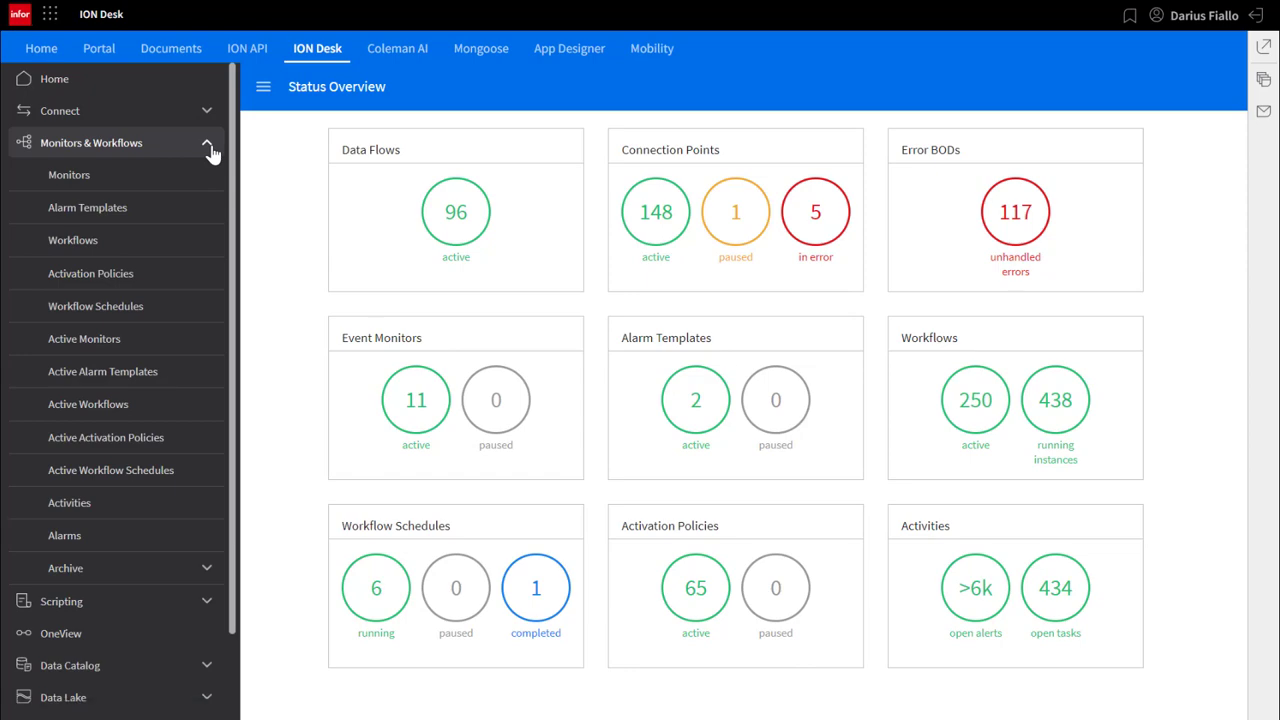
pyautogui.click(145, 250)
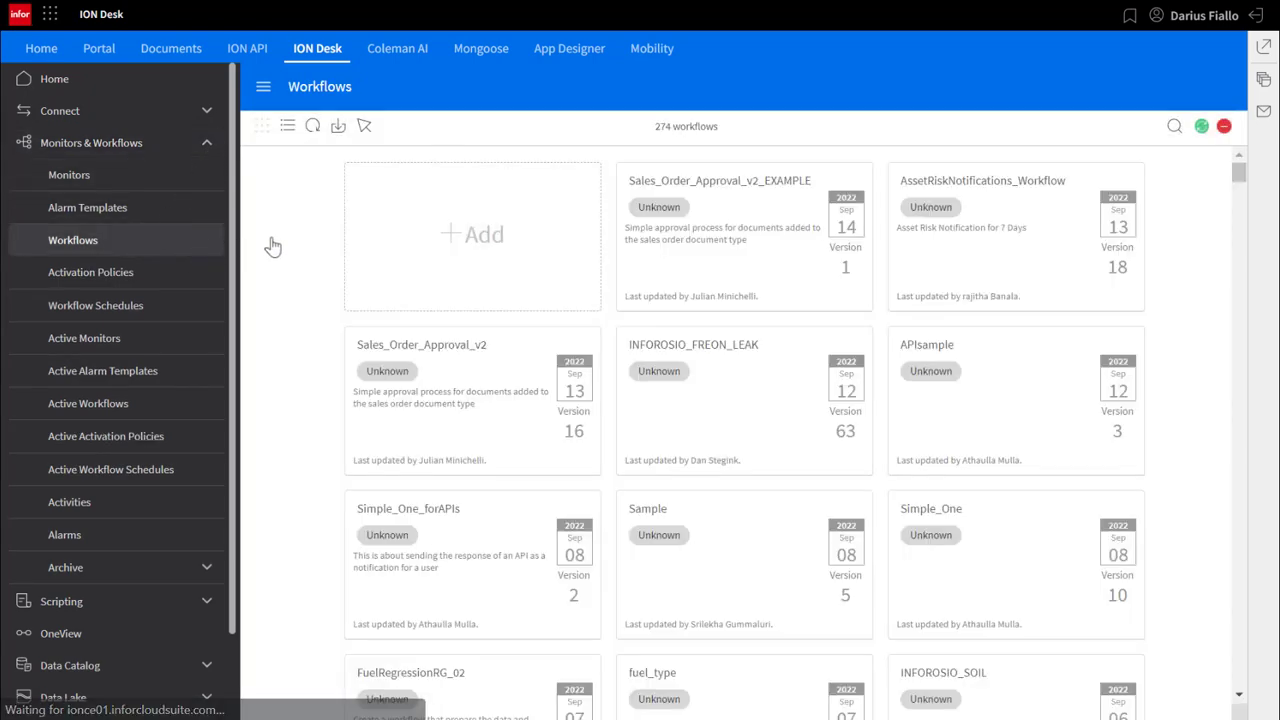
pyautogui.click(464, 240)
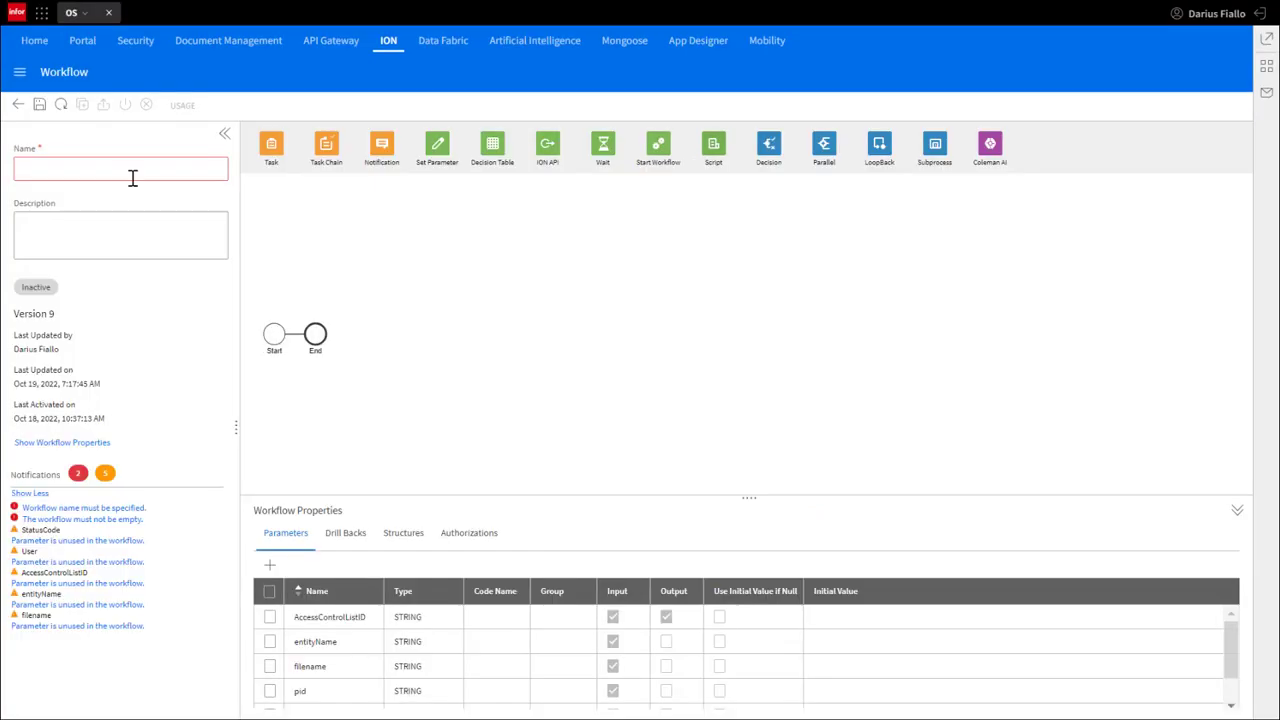
pyautogui.click(139, 168)
pyautogui.write('send')
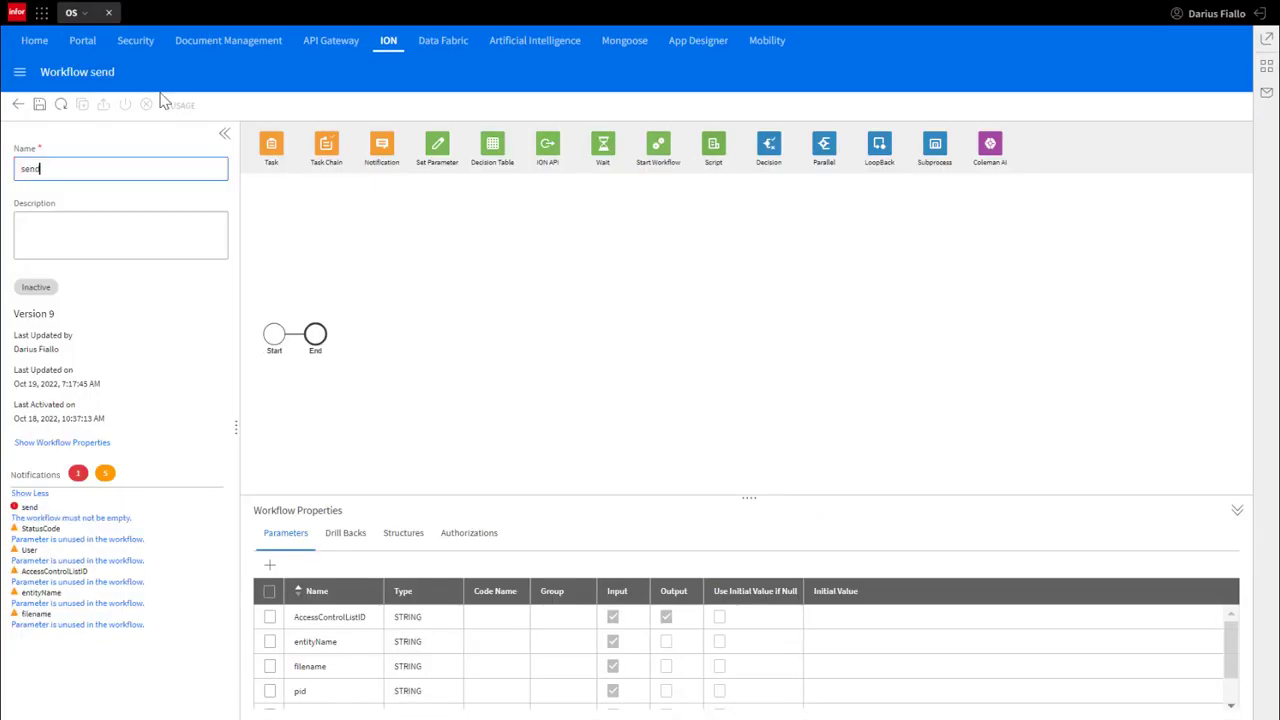
pyautogui.write('_for_approval')
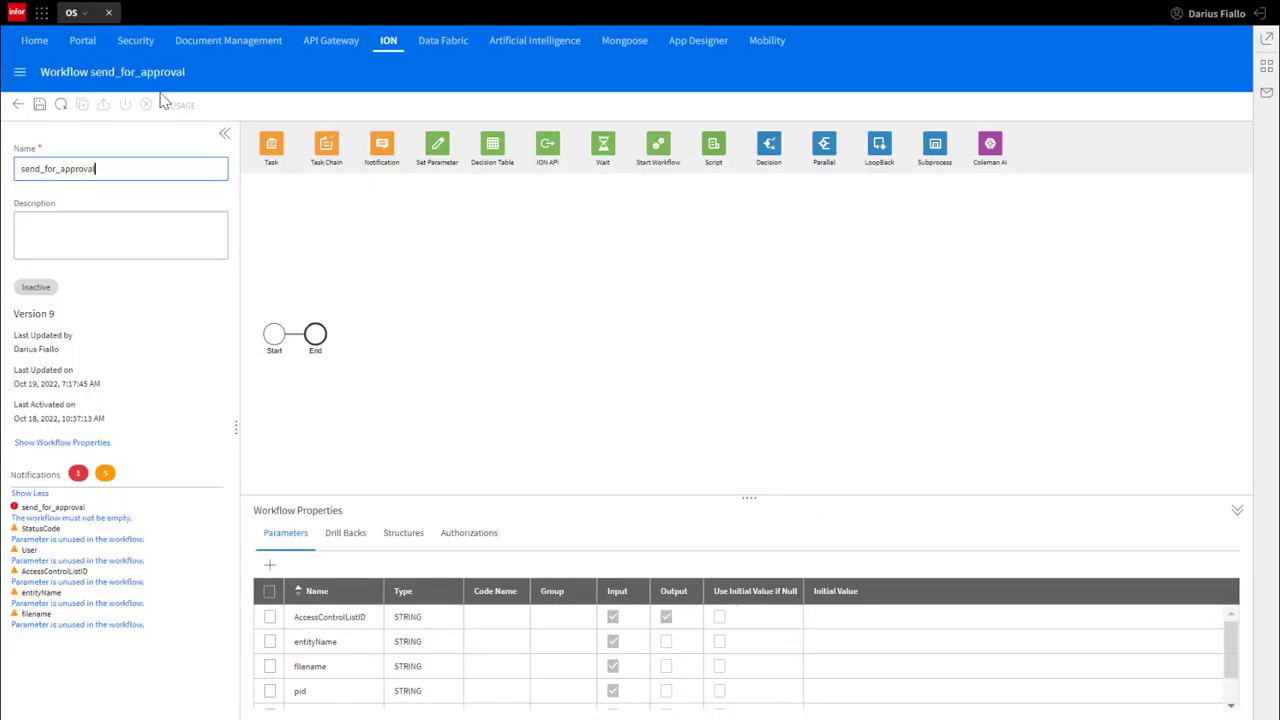
pyautogui.press('Tab')
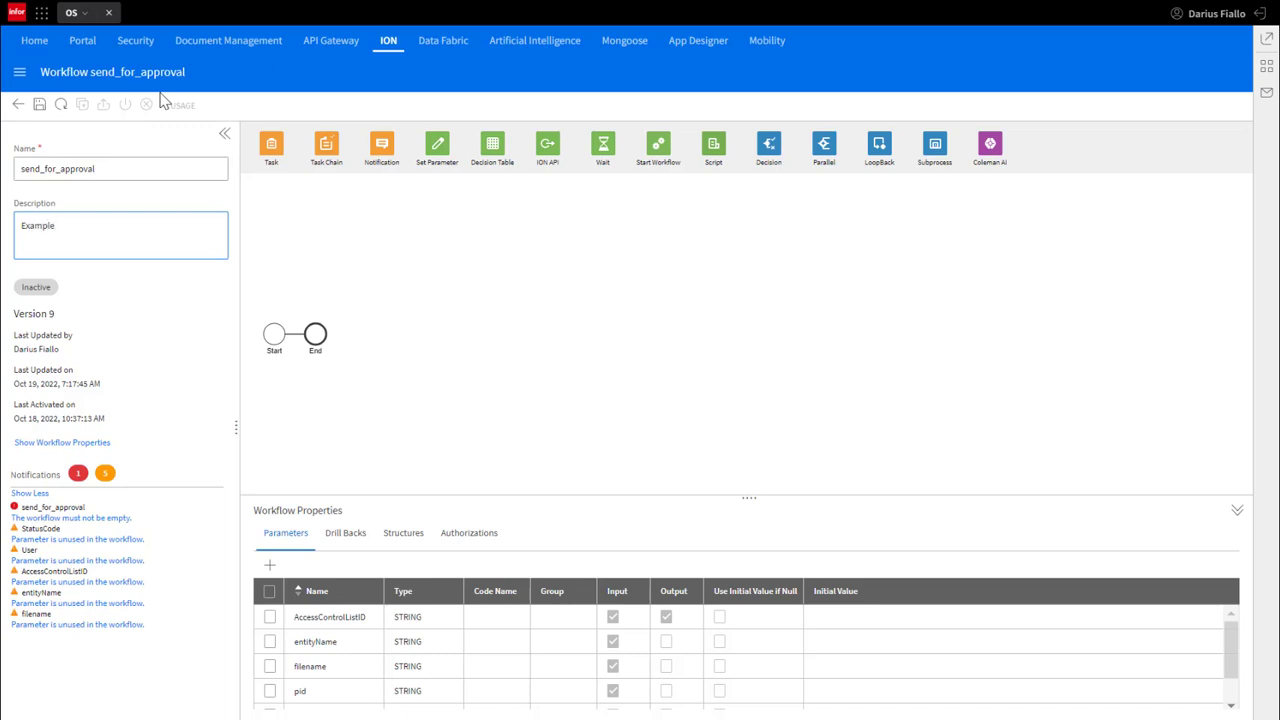
# Step: Add a STRING workflow parameter SimplePOStatus as input and output, using the initial value For Approval if null
pyautogui.click(275, 345)
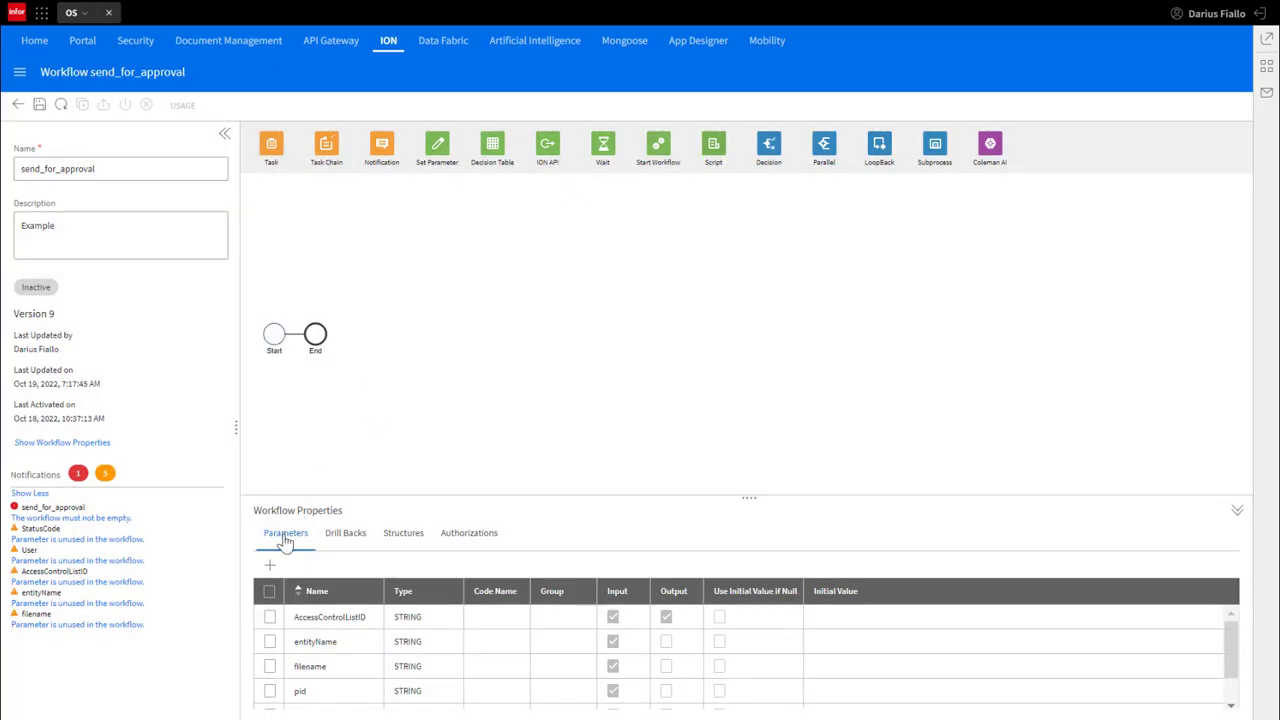
pyautogui.click(269, 566)
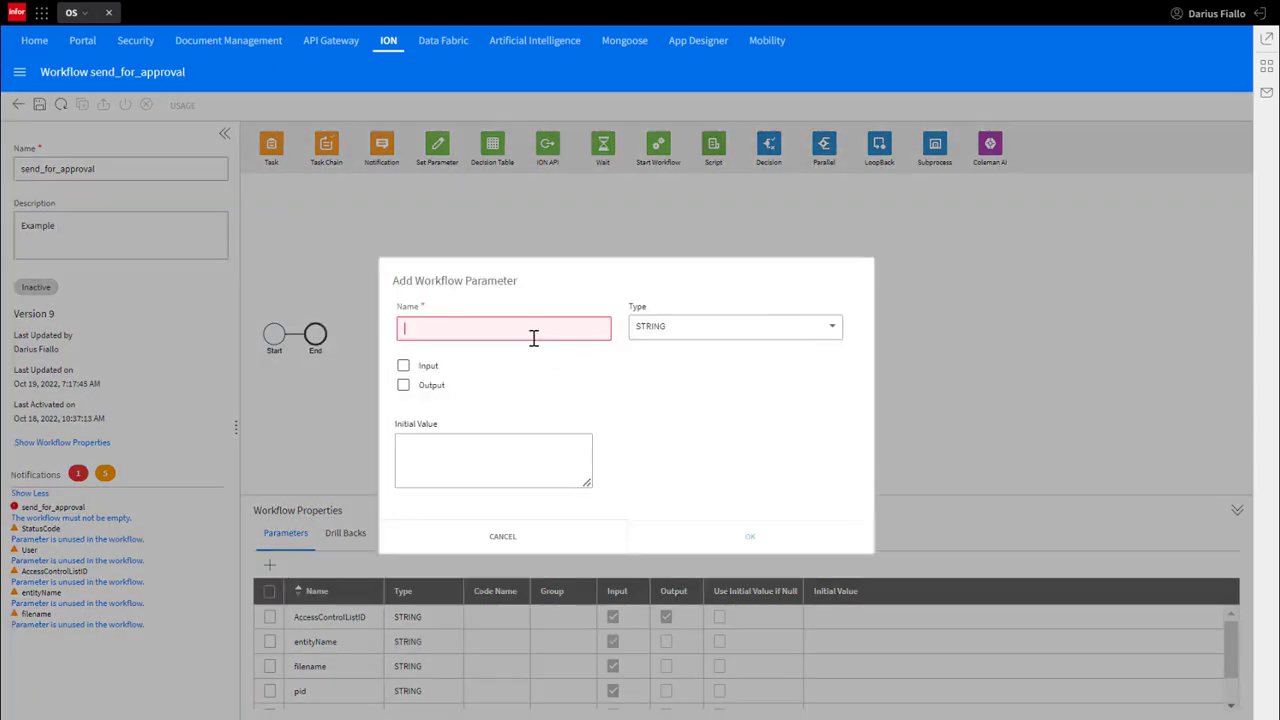
pyautogui.write('s')
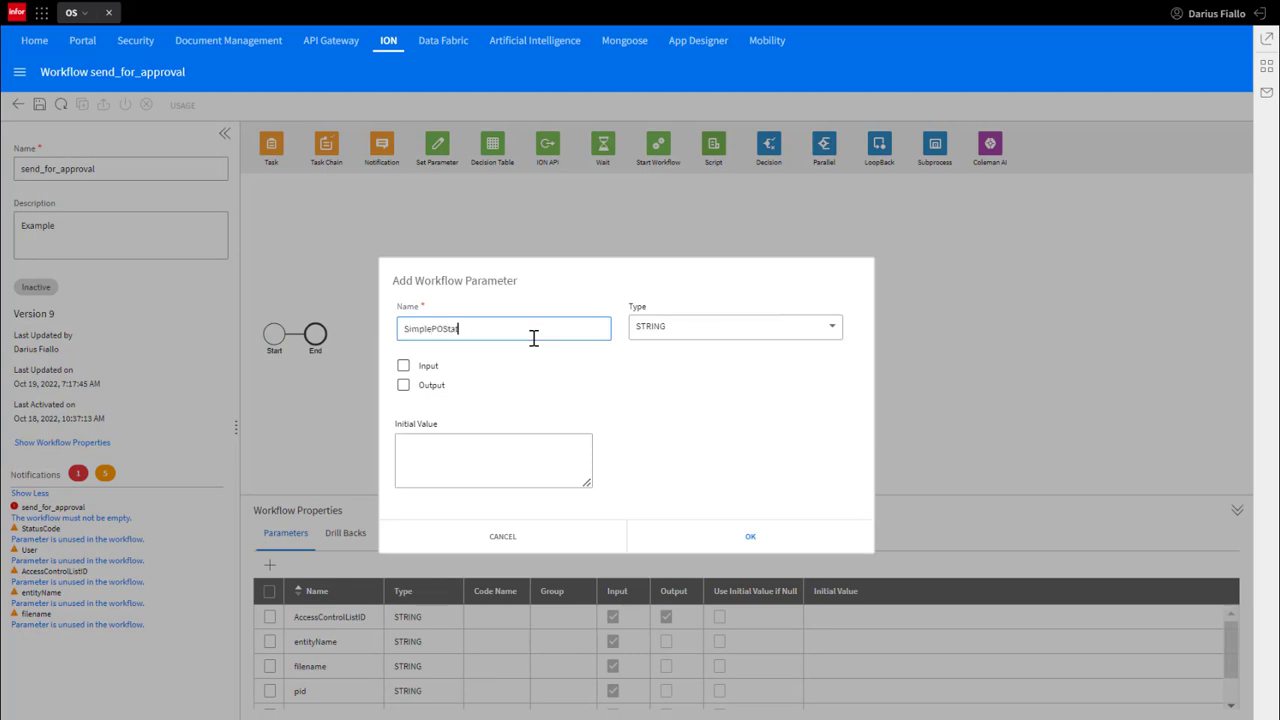
pyautogui.click(403, 366)
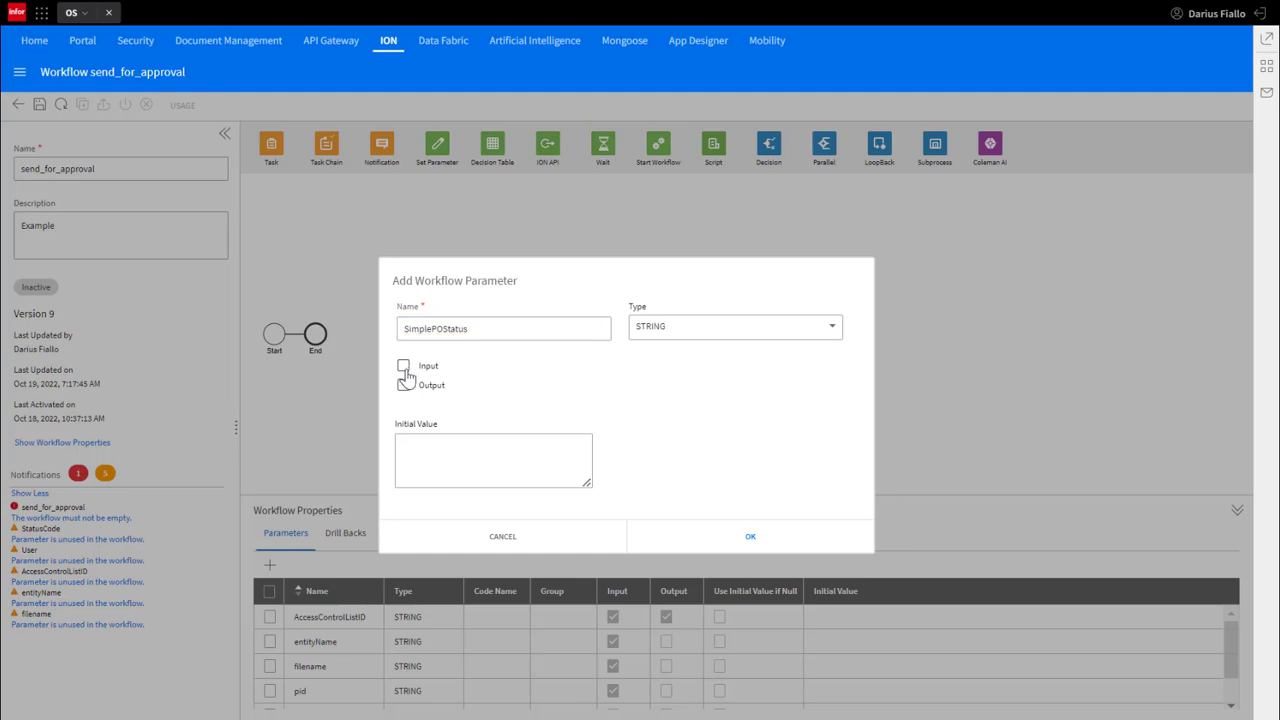
pyautogui.click(403, 385)
pyautogui.click(494, 366)
pyautogui.click(512, 436)
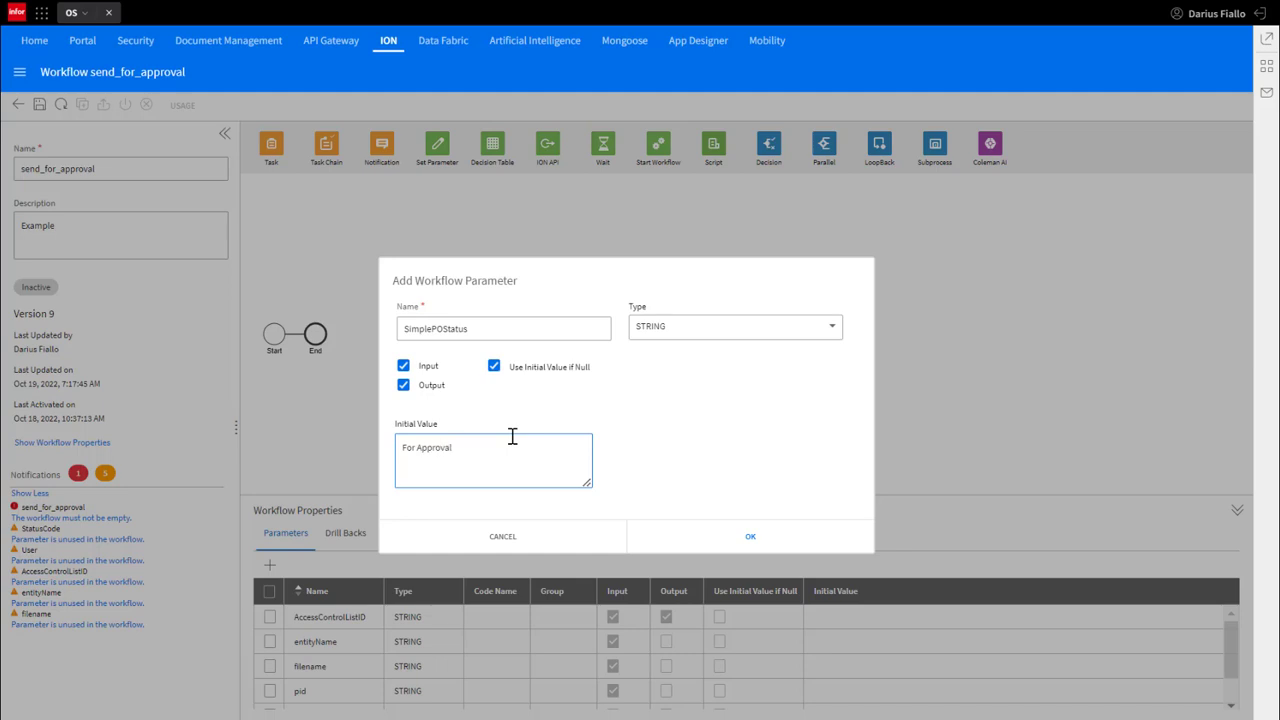
pyautogui.click(700, 533)
# Step: Add a workflow drill back named WorkflowDrillback for application infor.daf (Infor Document Management v12.0), using the view ContentDocumentView
pyautogui.moveTo(748, 506); pyautogui.dragTo(752, 271)
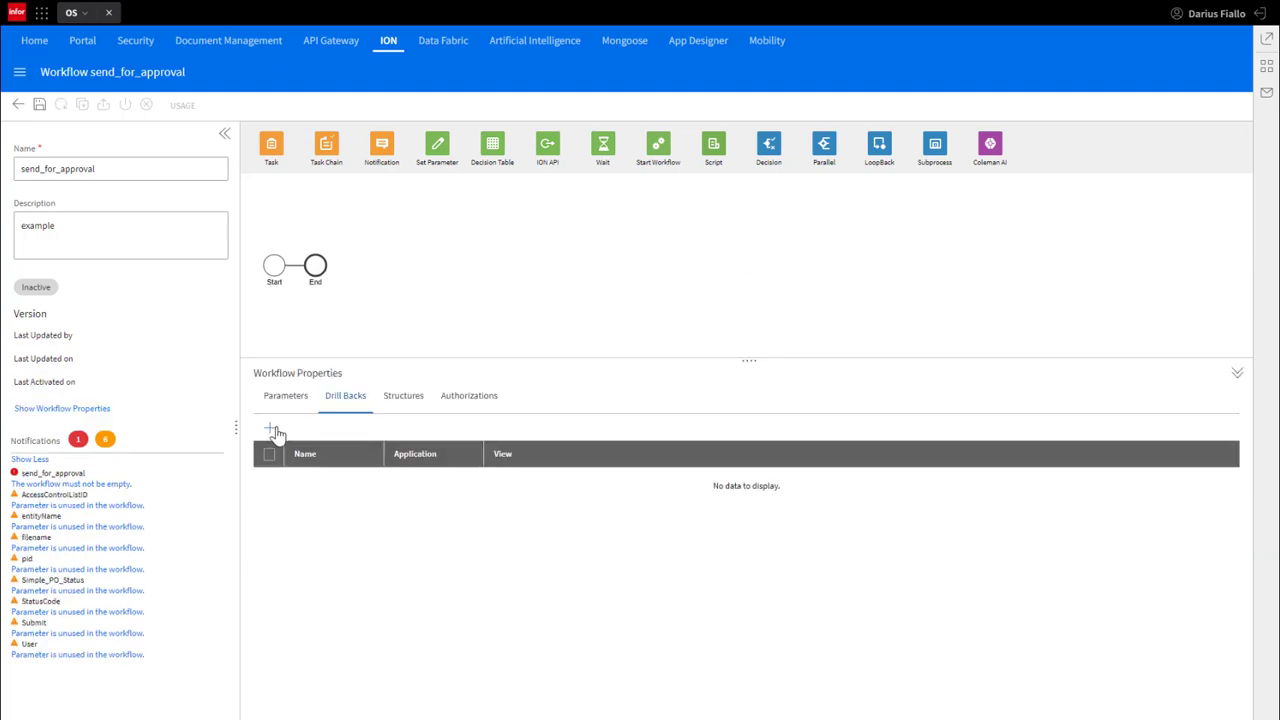
pyautogui.click(270, 429)
pyautogui.click(467, 292)
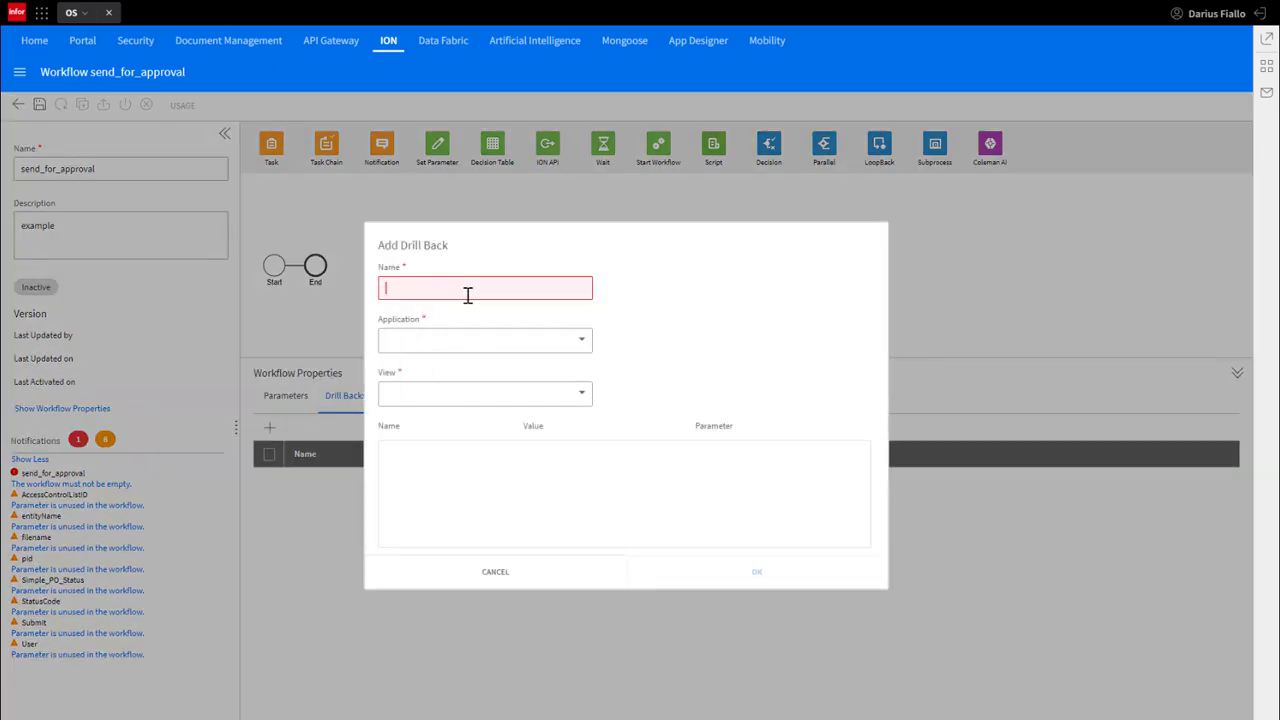
pyautogui.write('WorkflowDrillback')
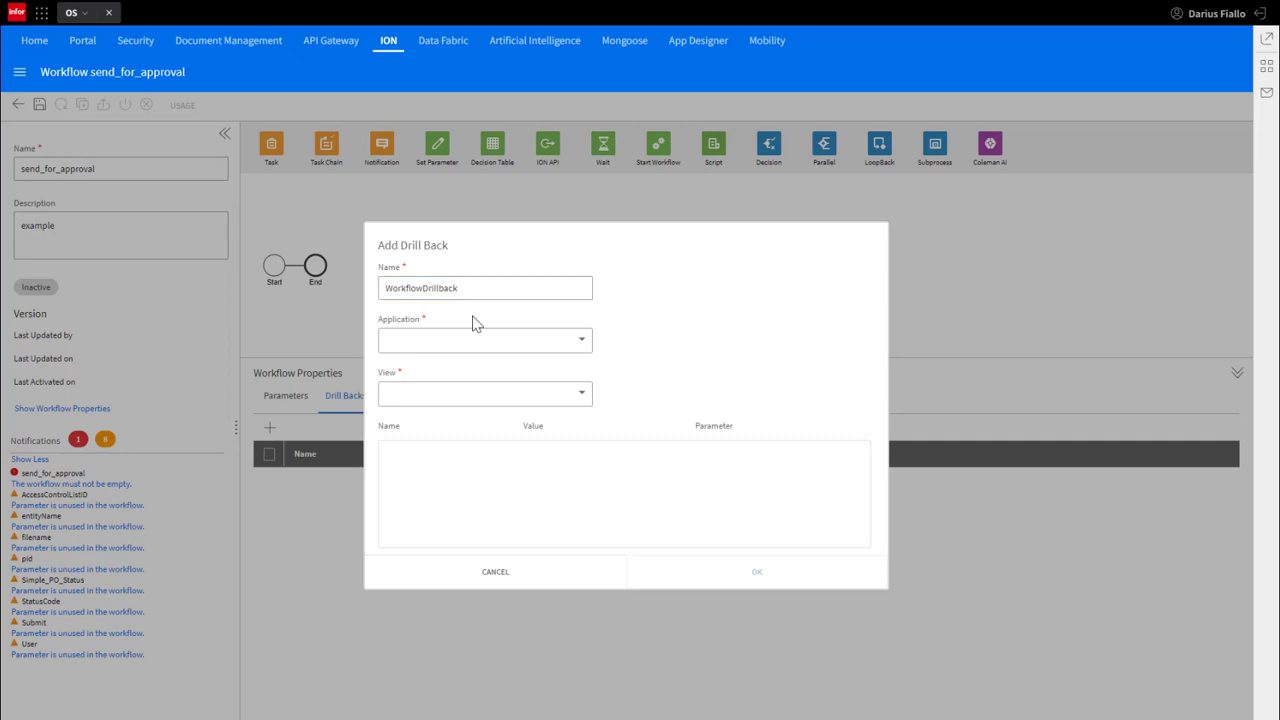
pyautogui.click(474, 340)
pyautogui.click(455, 396)
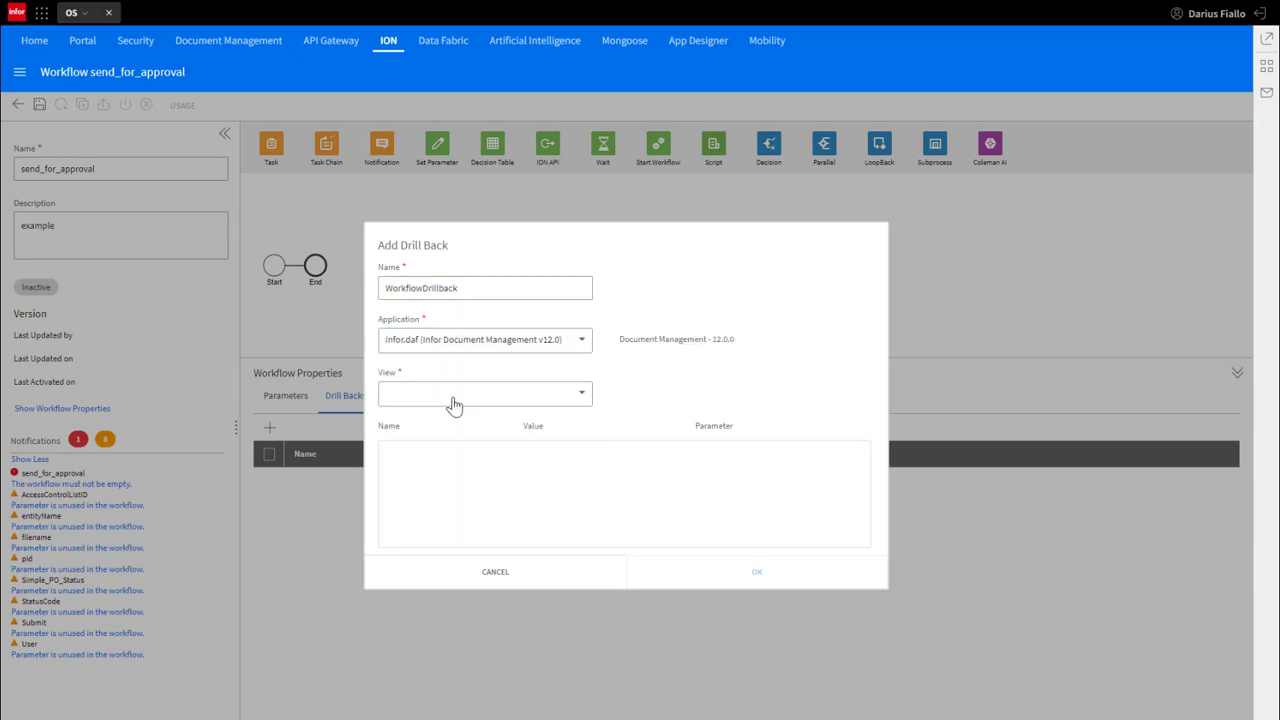
pyautogui.click(450, 395)
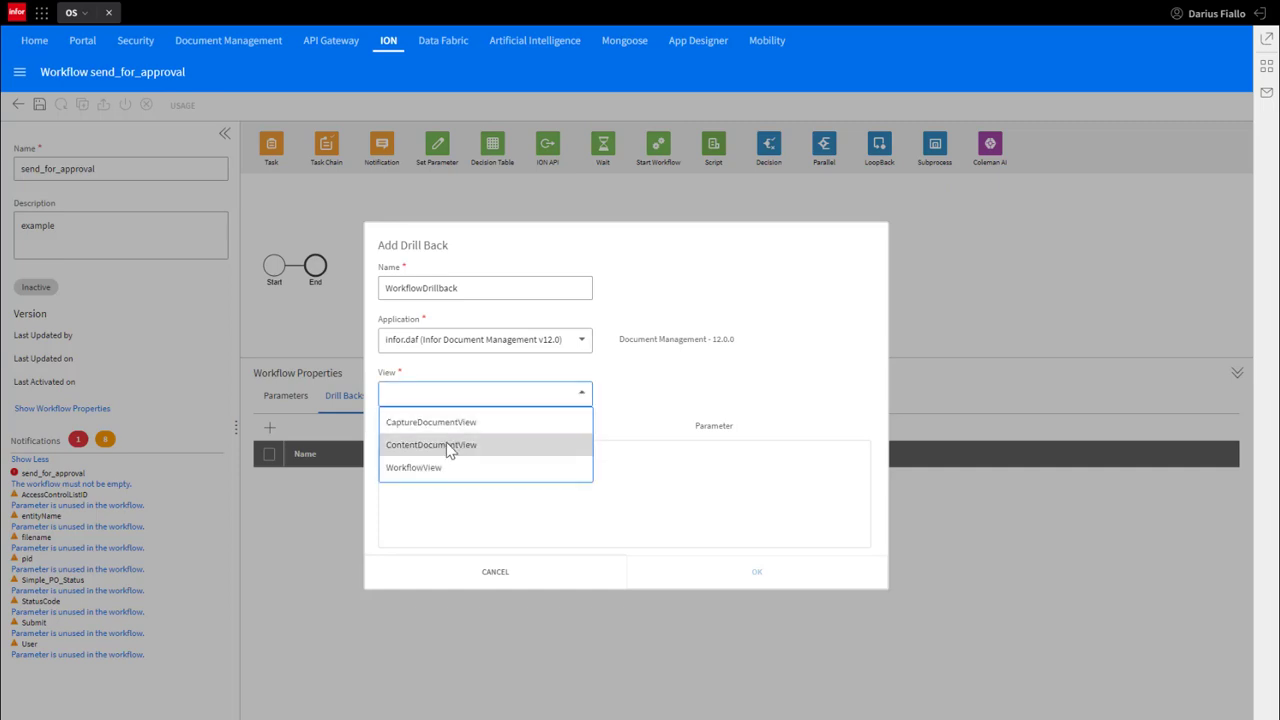
pyautogui.click(446, 444)
# Step: Set the drill back's LogicalId to lid://infor.daf.daf, map $pid to the workflow parameter pid, and save the drill back
pyautogui.click(589, 470)
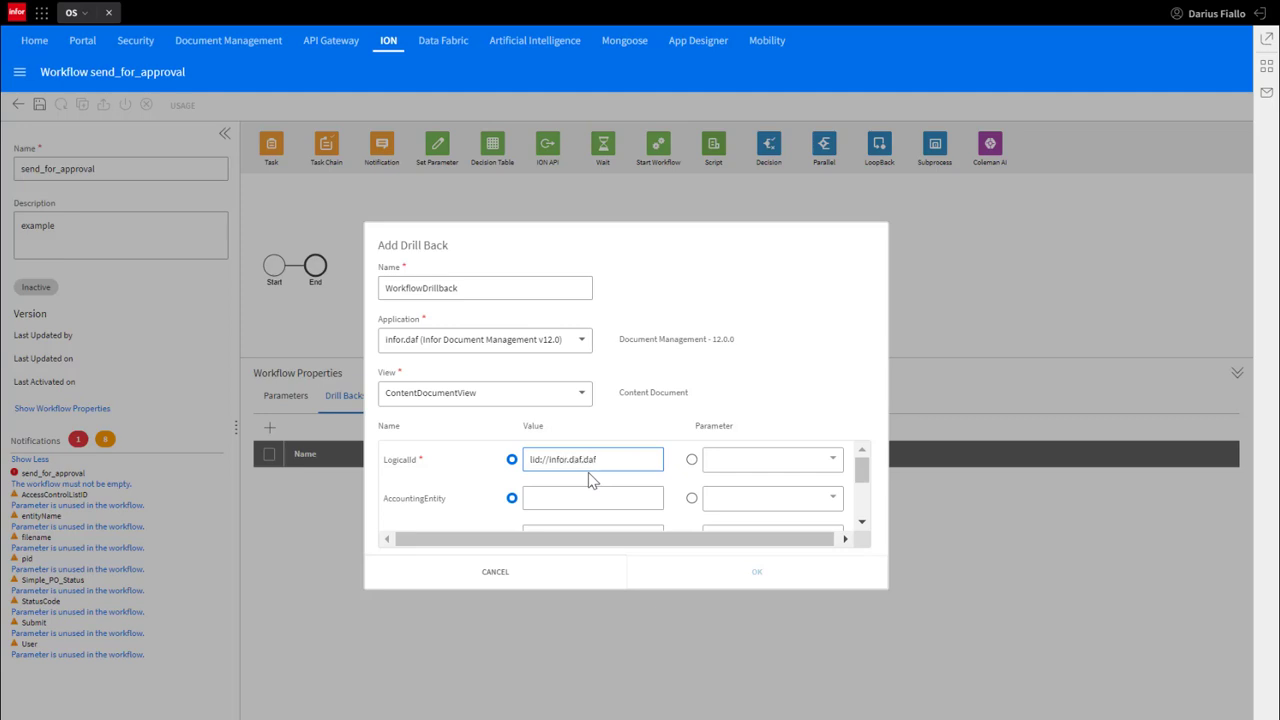
pyautogui.scroll(-3, 767, 515)
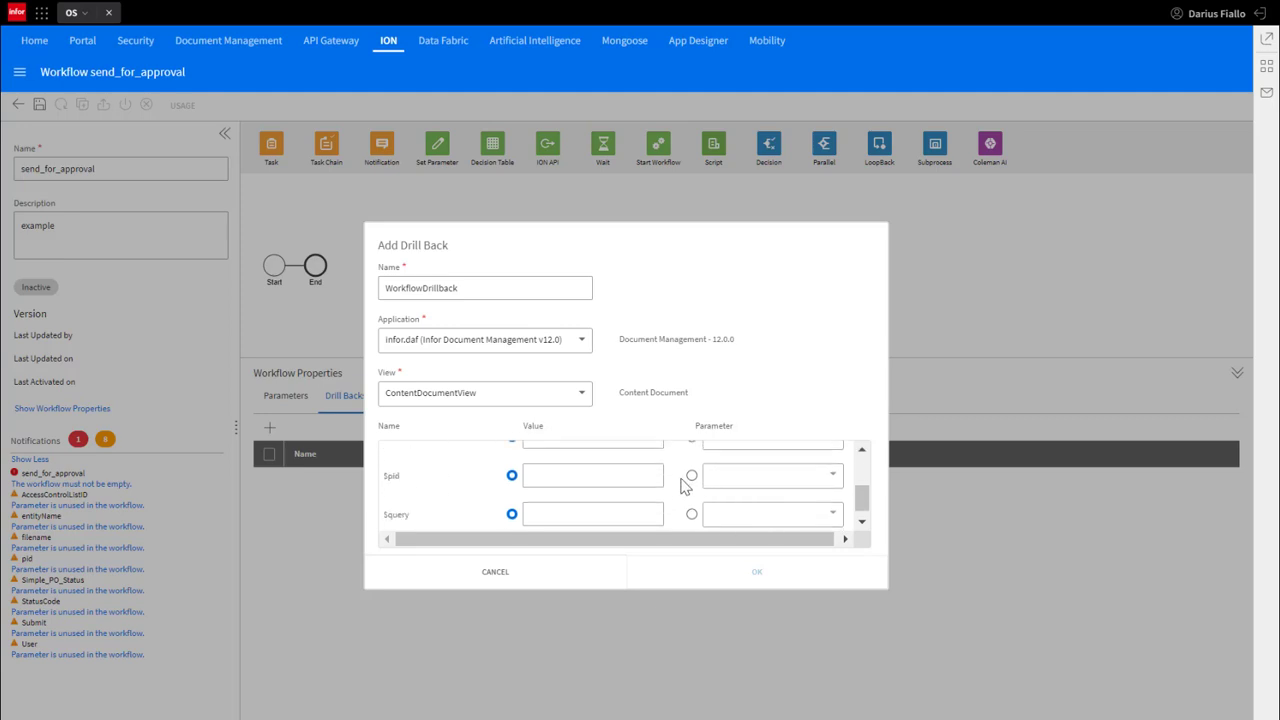
pyautogui.click(690, 476)
pyautogui.click(755, 475)
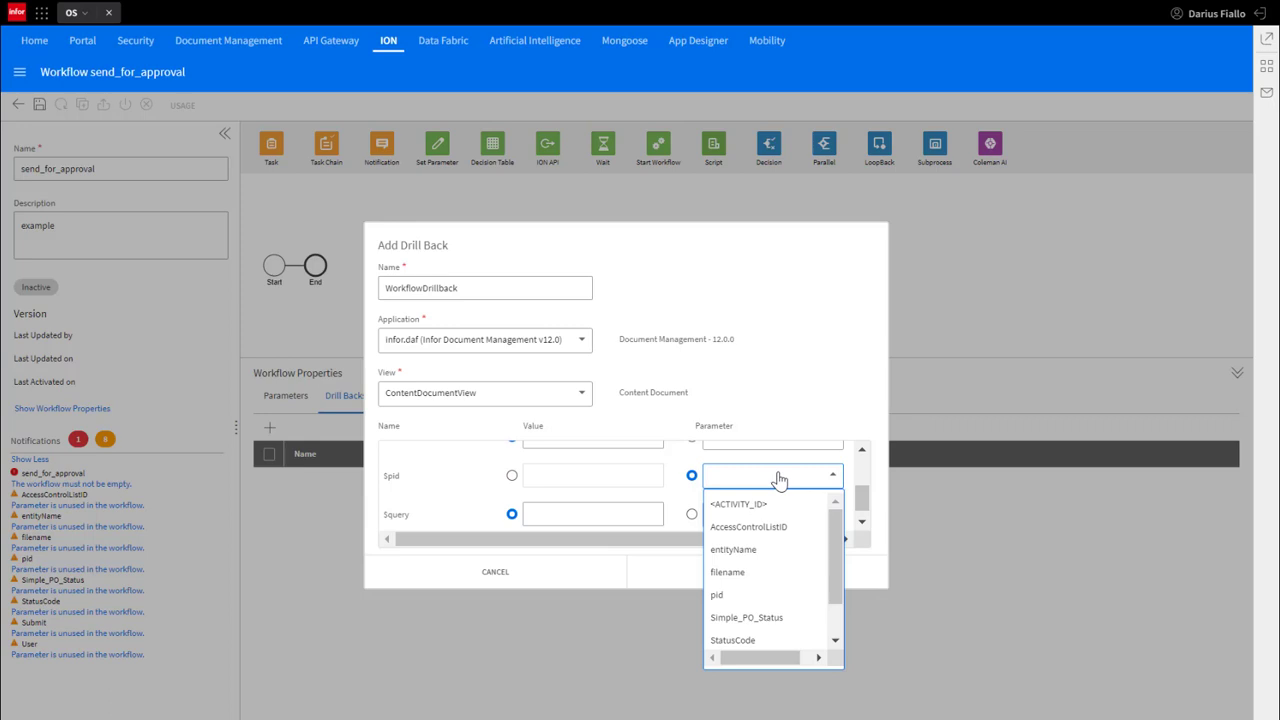
pyautogui.click(748, 594)
pyautogui.click(761, 572)
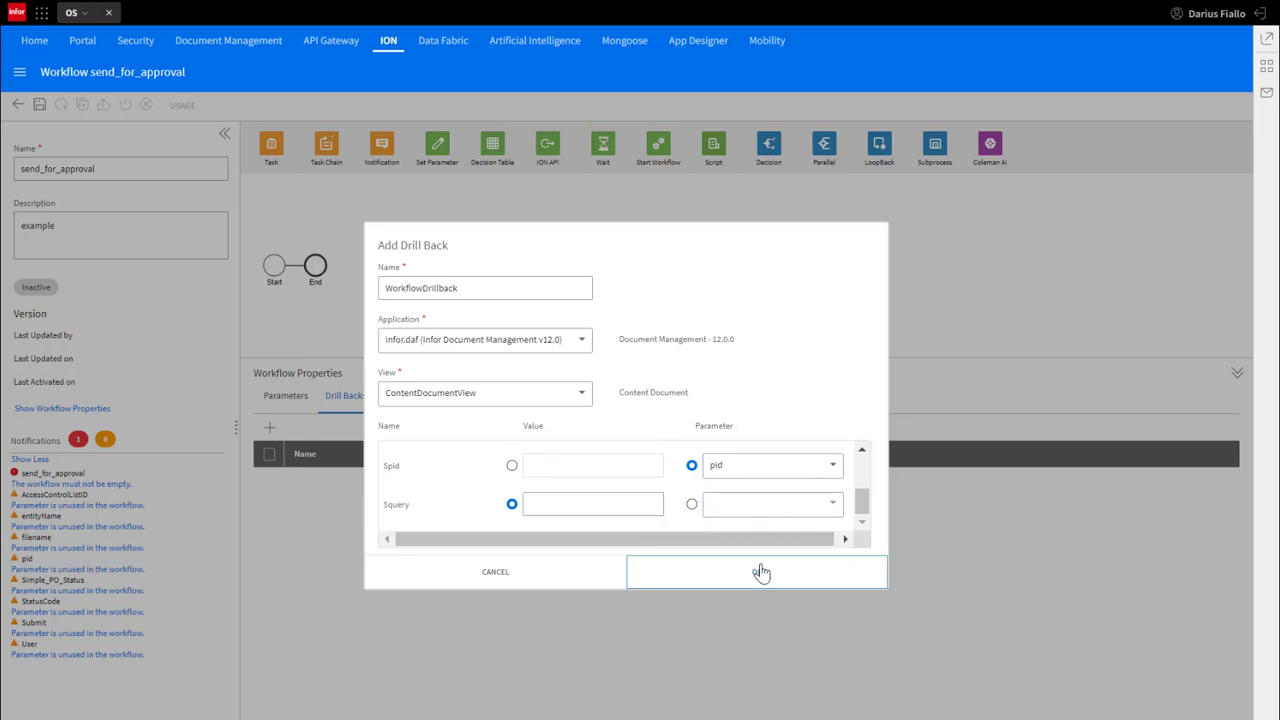
# Step: Add a task between Start and End, name it Approve Task, and enter a message starting with "Please approve"
pyautogui.moveTo(271, 148); pyautogui.dragTo(287, 323)
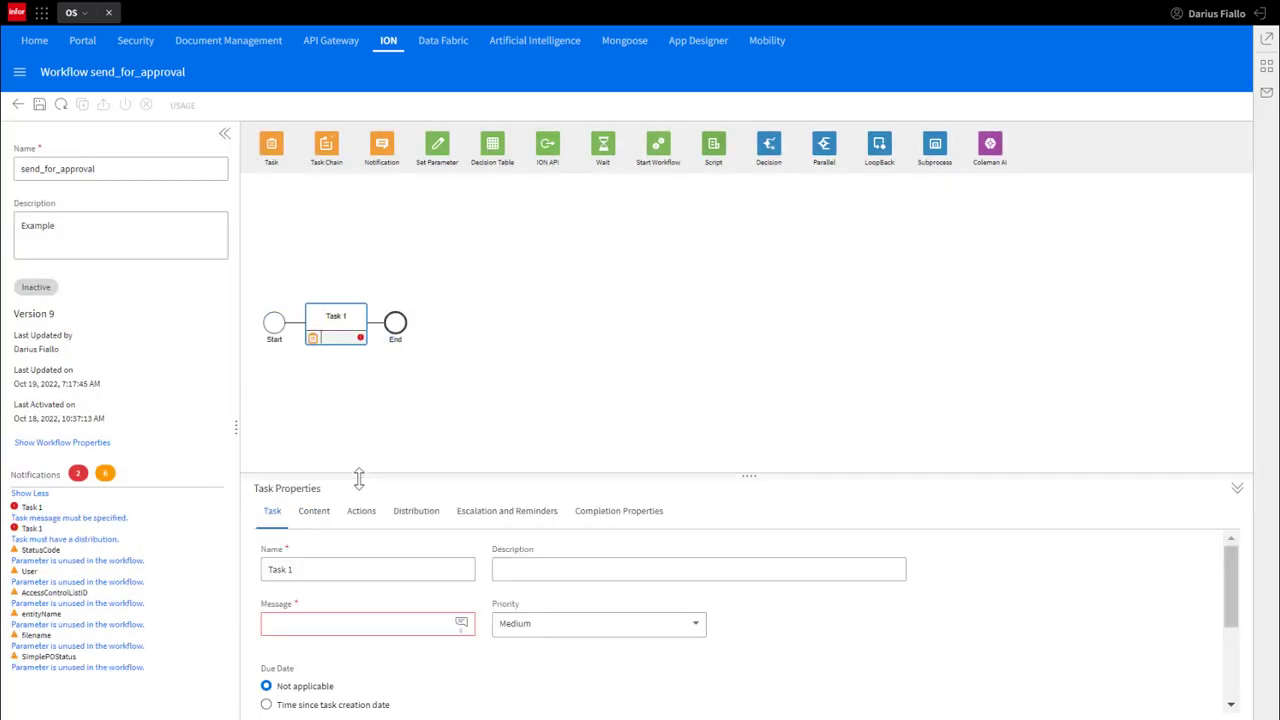
pyautogui.tripleClick(350, 565)
pyautogui.write('Approve Tas')
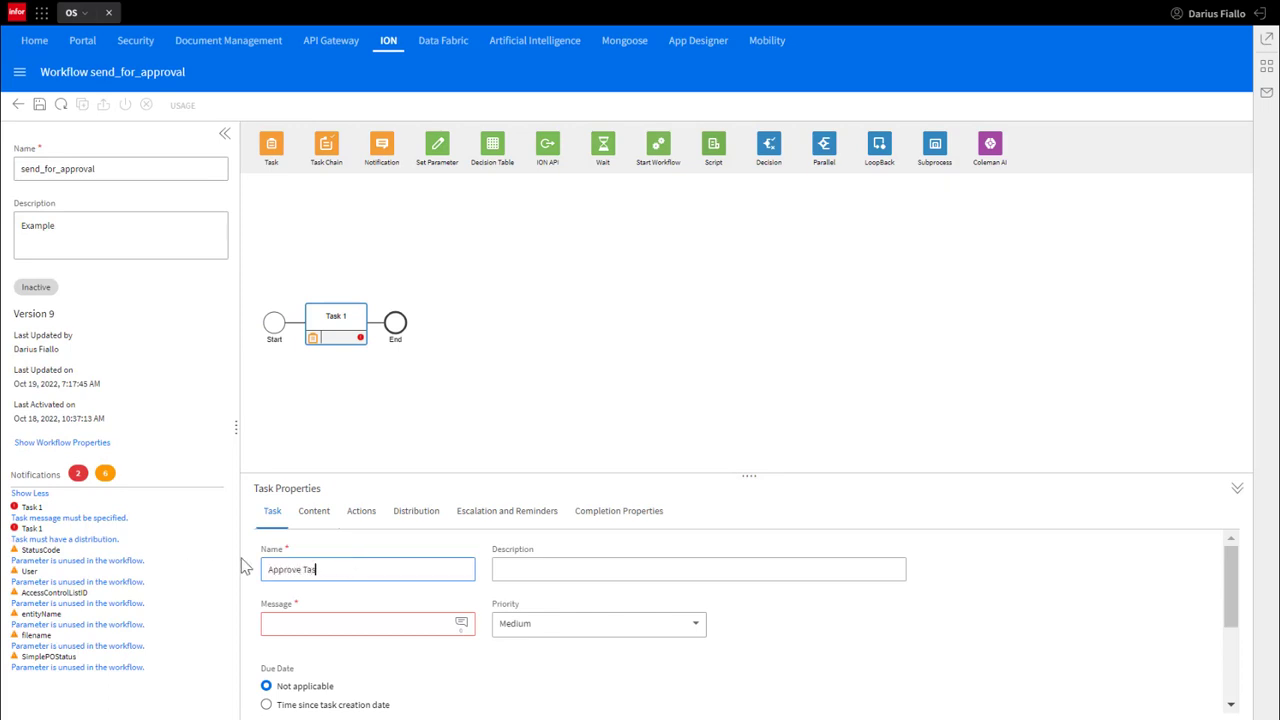
pyautogui.write('k')
pyautogui.press('Tab')
pyautogui.press('Tab')
pyautogui.write('Please')
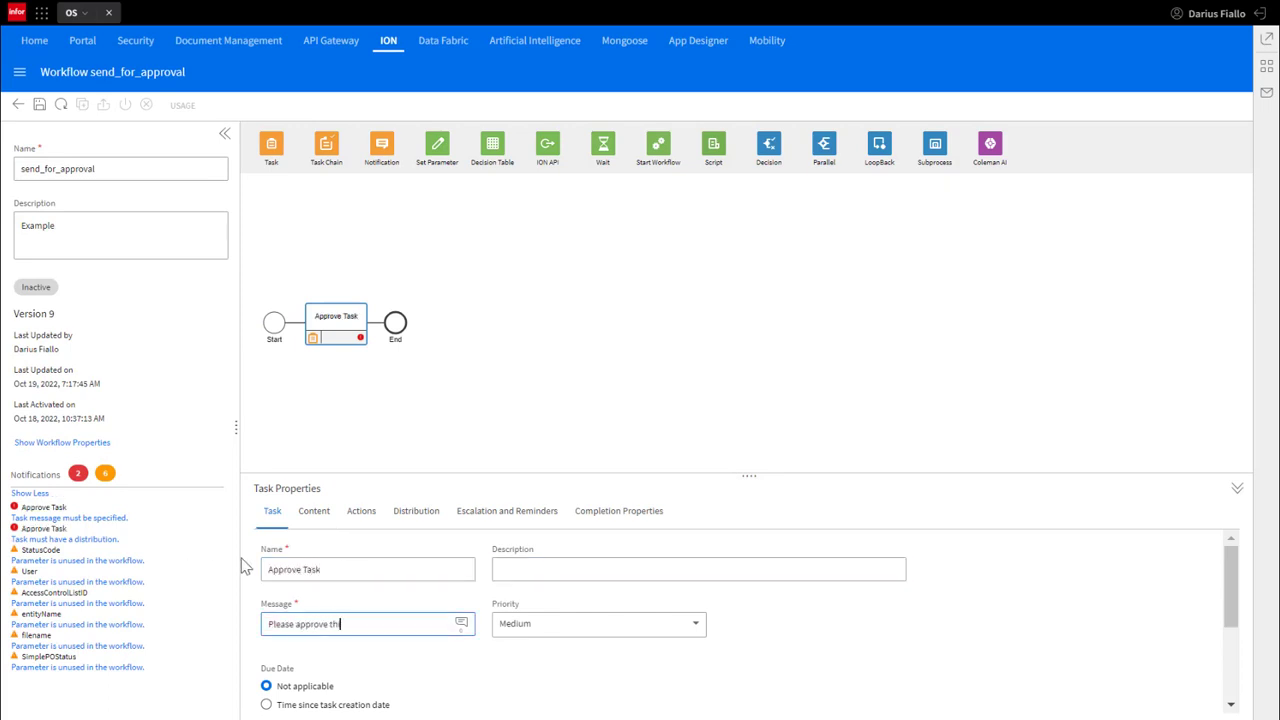
# Step: Add entityName, filename and the WorkflowDrillback drill back to the content displayed in the approval task
pyautogui.click(313, 510)
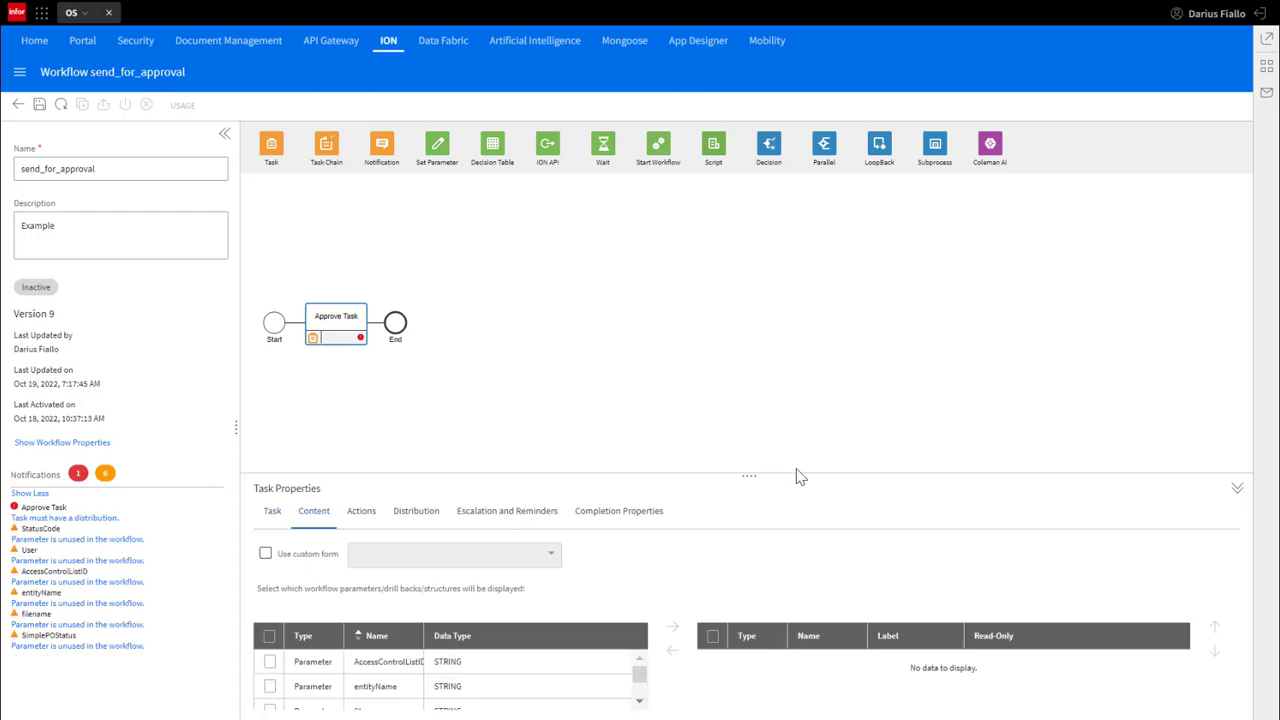
pyautogui.moveTo(797, 474); pyautogui.dragTo(690, 300)
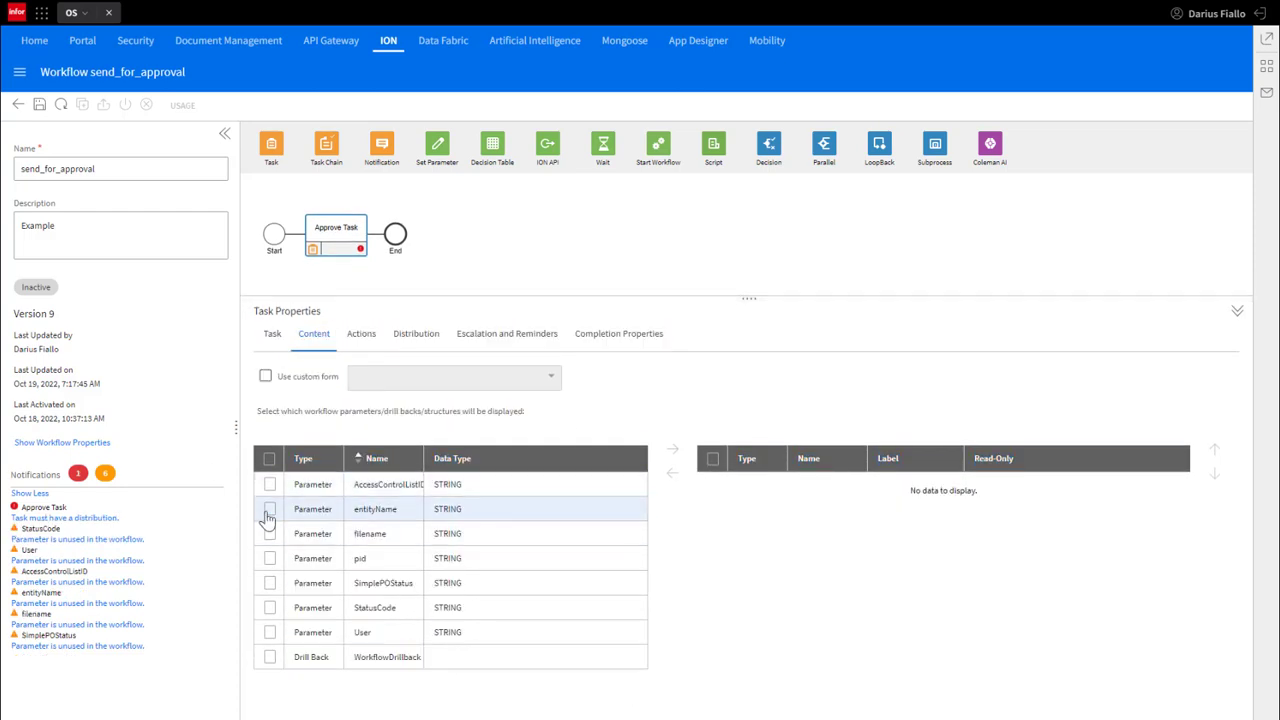
pyautogui.click(269, 509)
pyautogui.click(269, 533)
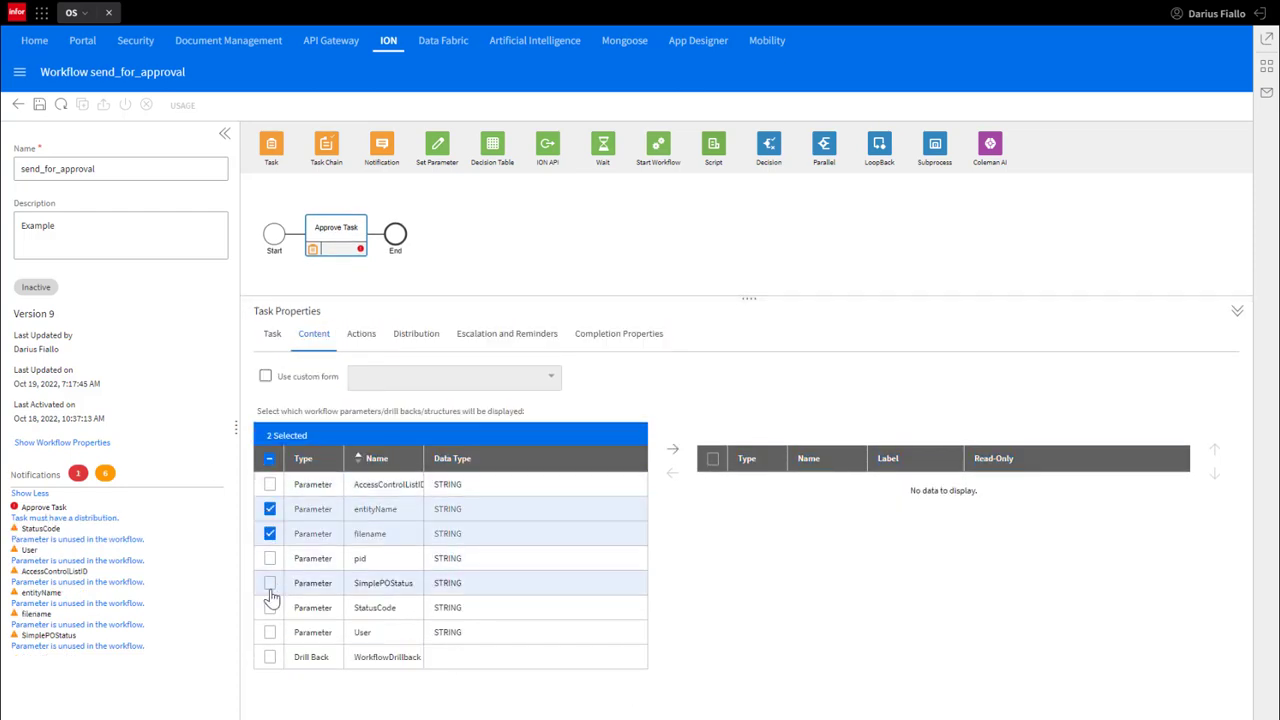
pyautogui.click(270, 657)
pyautogui.click(672, 456)
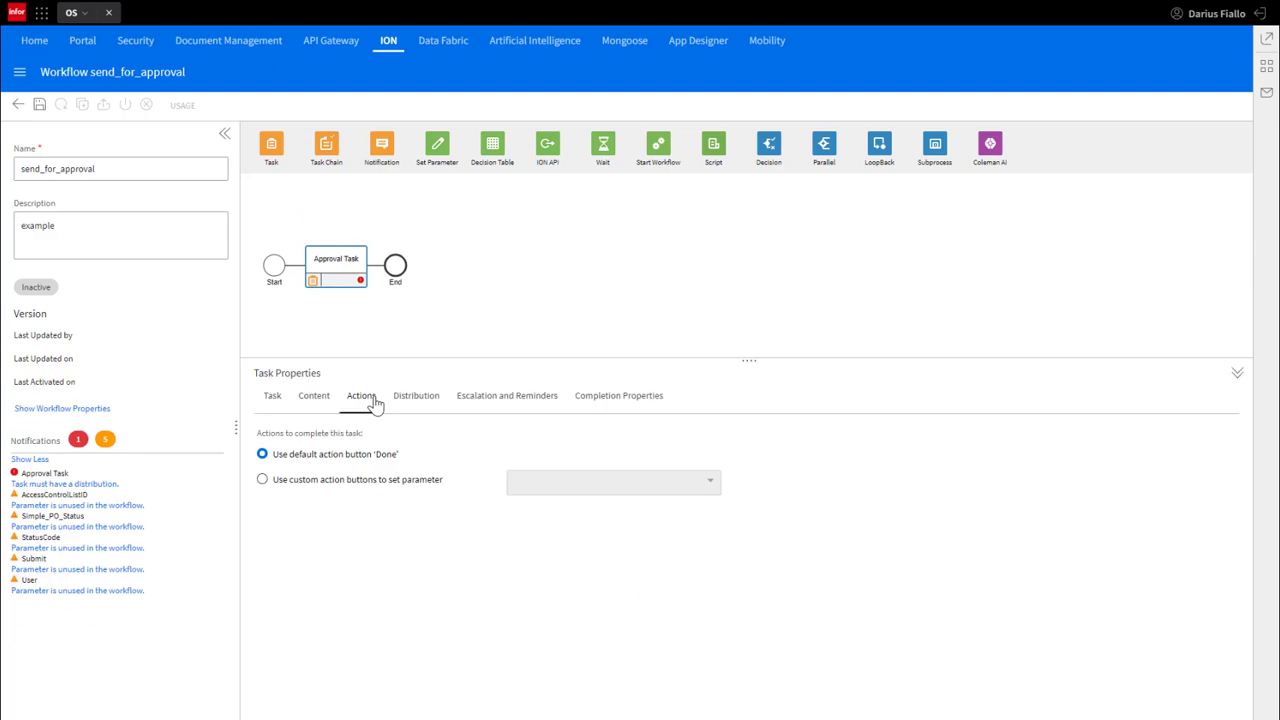
# Step: Make the approval task use custom action buttons that set the parameter Simple_PO_Status
pyautogui.click(262, 480)
pyautogui.click(572, 484)
pyautogui.click(590, 600)
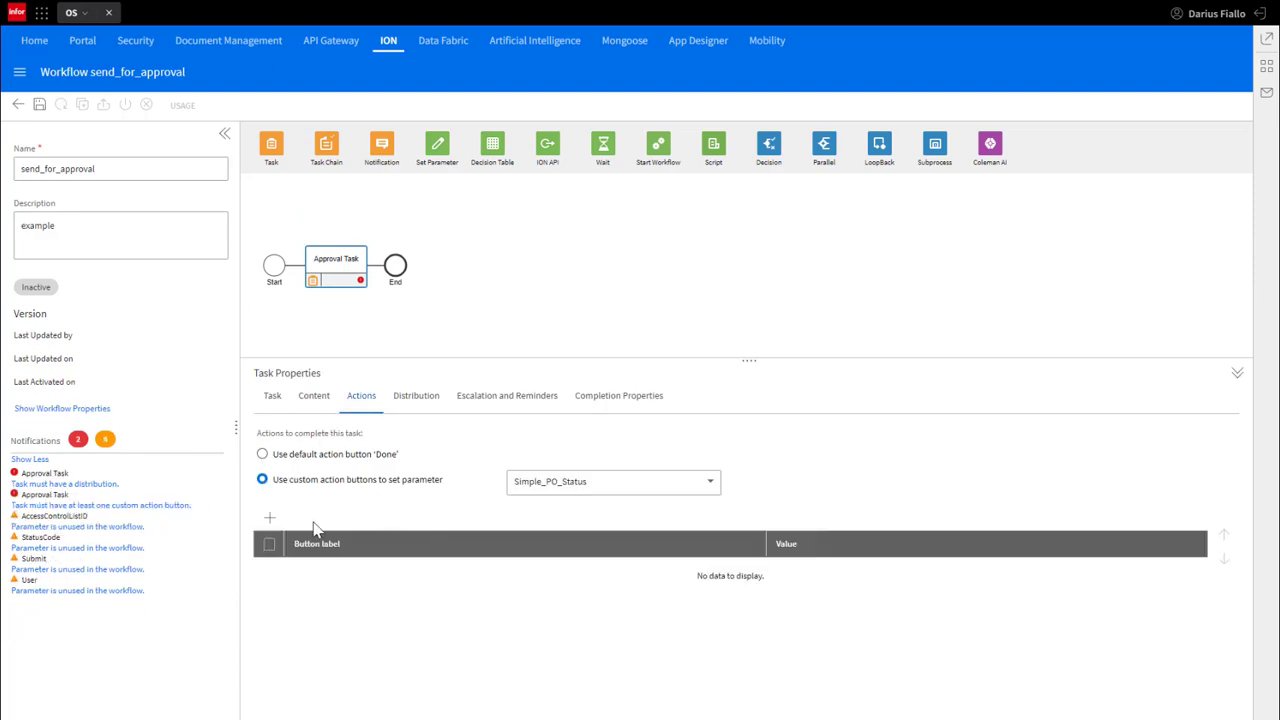
# Step: Add the custom action buttons Approve with value Approved and Reject with value Rejected to the approval task
pyautogui.click(267, 517)
pyautogui.click(350, 569)
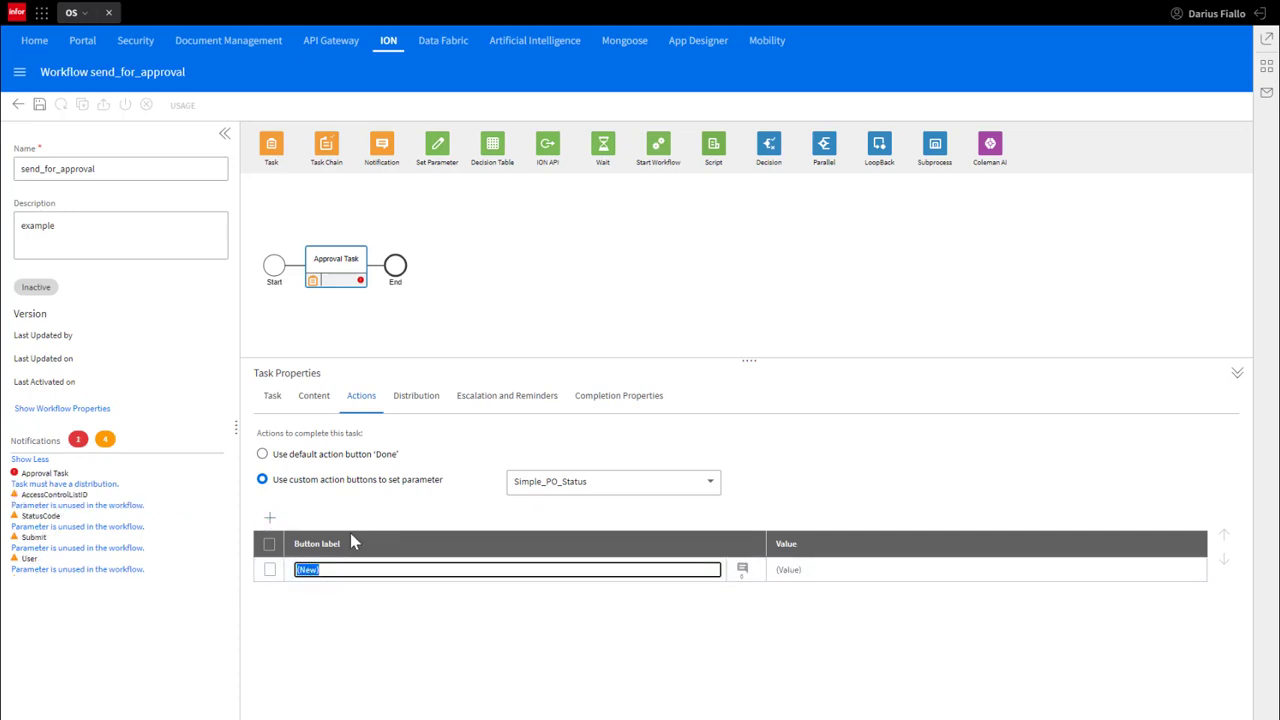
pyautogui.write('Approve')
pyautogui.click(835, 572)
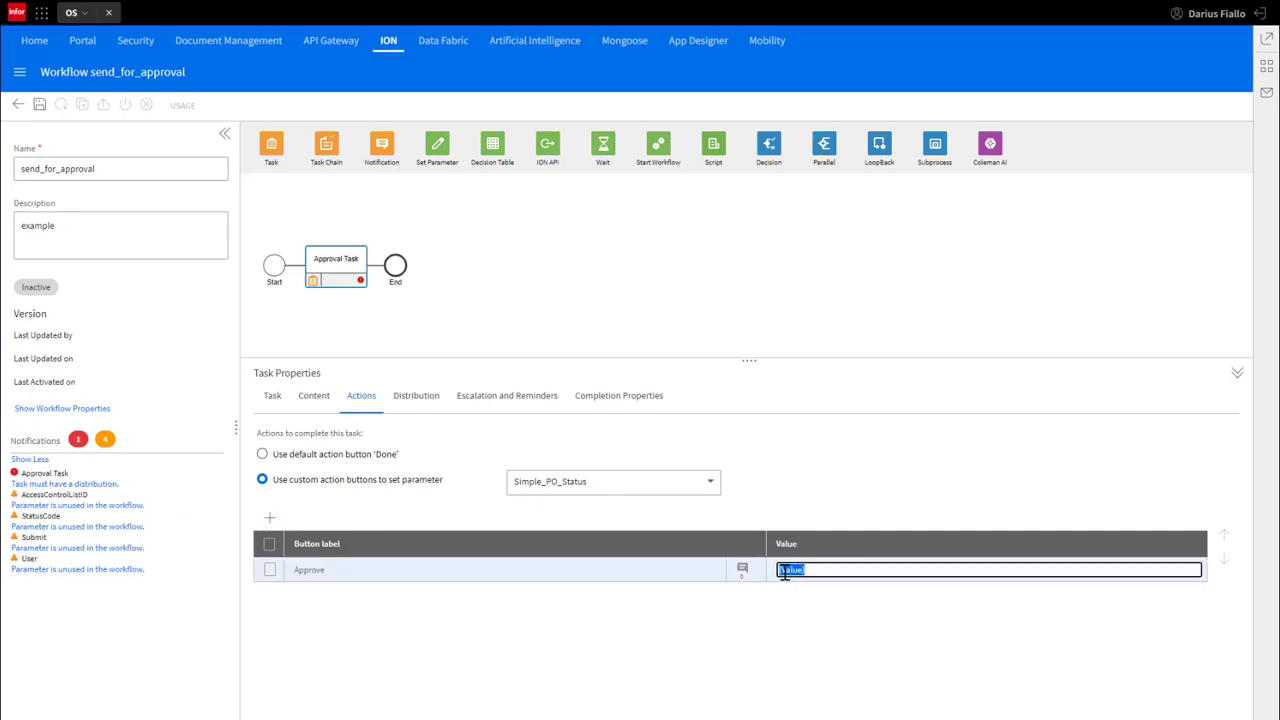
pyautogui.write('Approved')
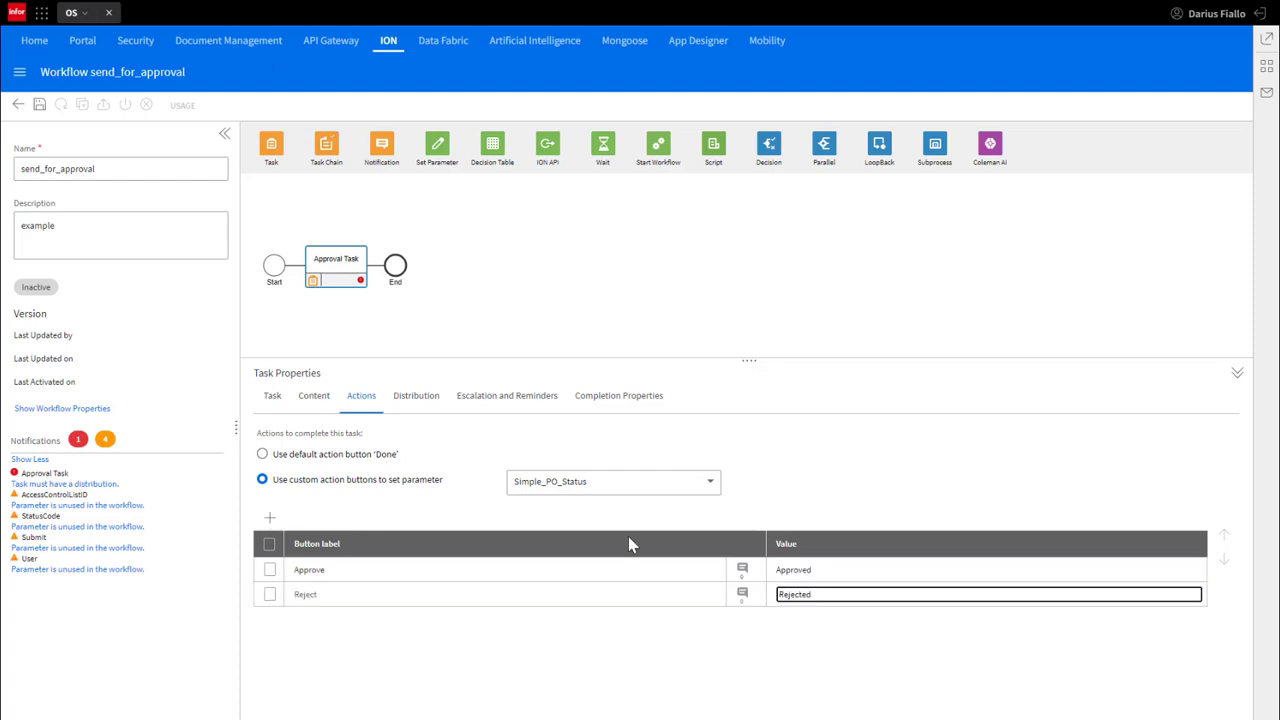
pyautogui.click(628, 540)
# Step: Add a User entry to the approval task's distribution by searching for the approver's name and selecting that user
pyautogui.click(418, 396)
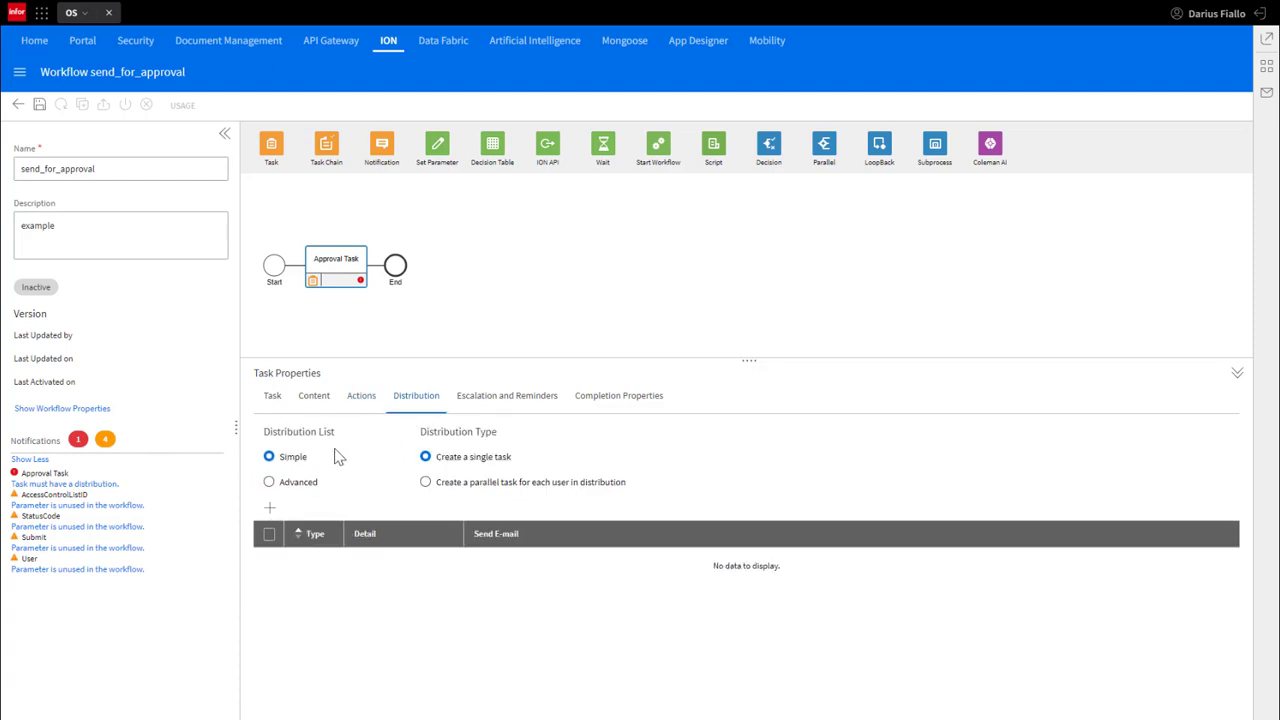
pyautogui.click(266, 510)
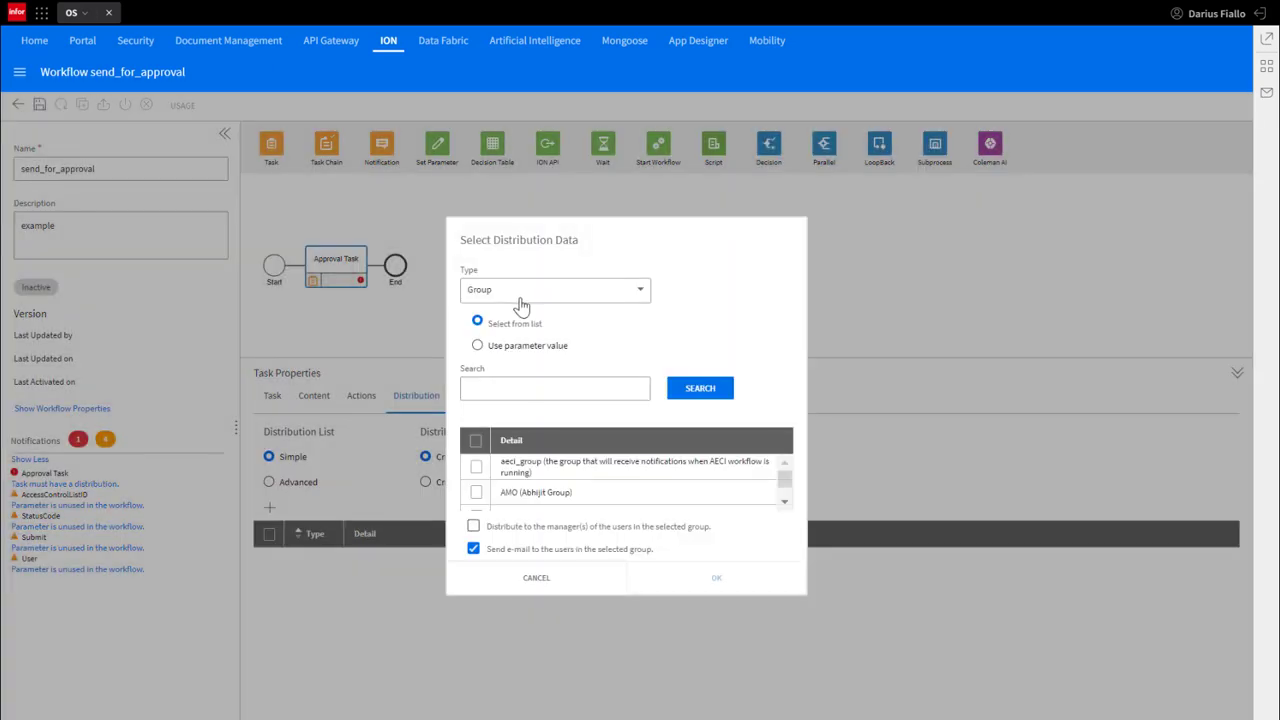
pyautogui.click(520, 296)
pyautogui.click(515, 320)
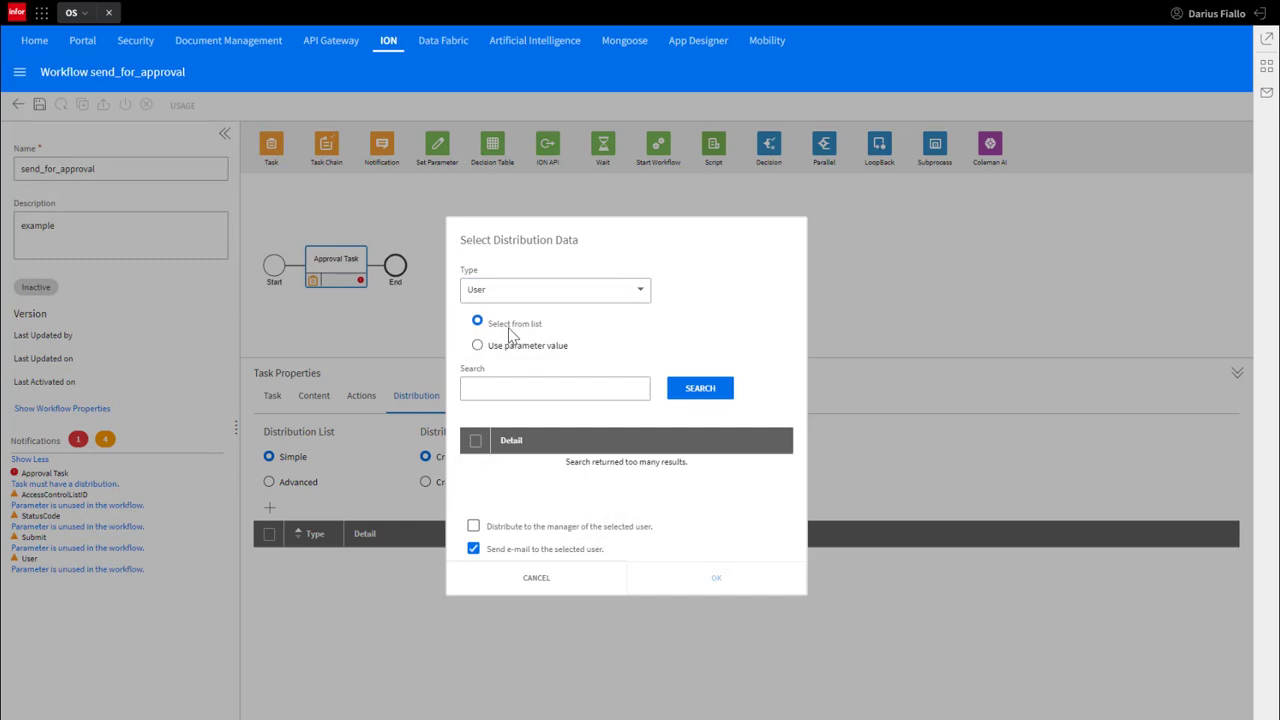
pyautogui.click(498, 387)
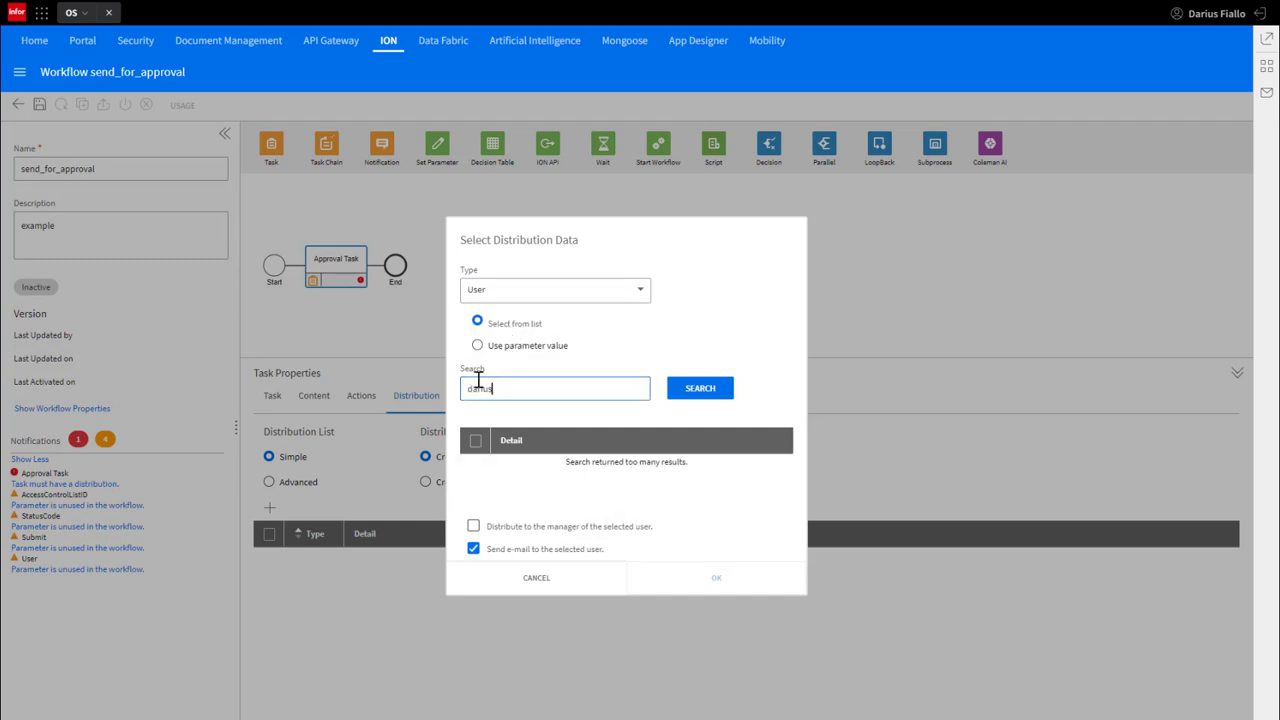
pyautogui.press('Return')
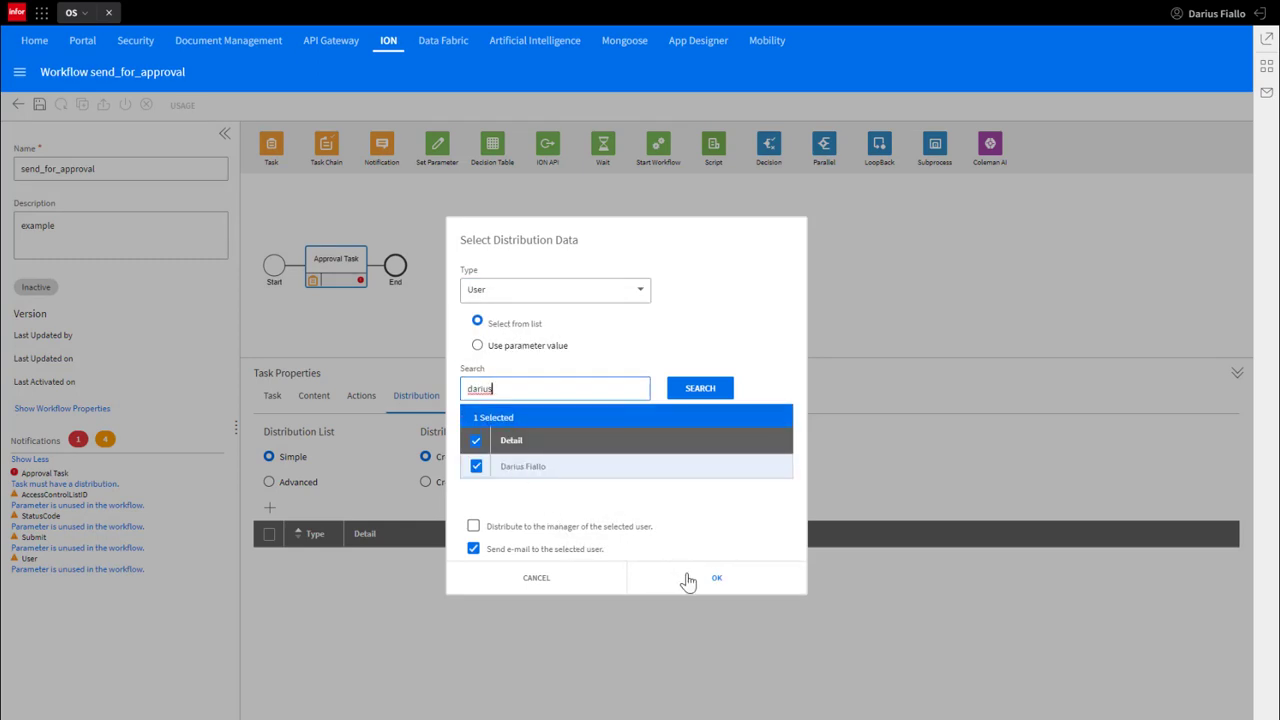
pyautogui.click(689, 582)
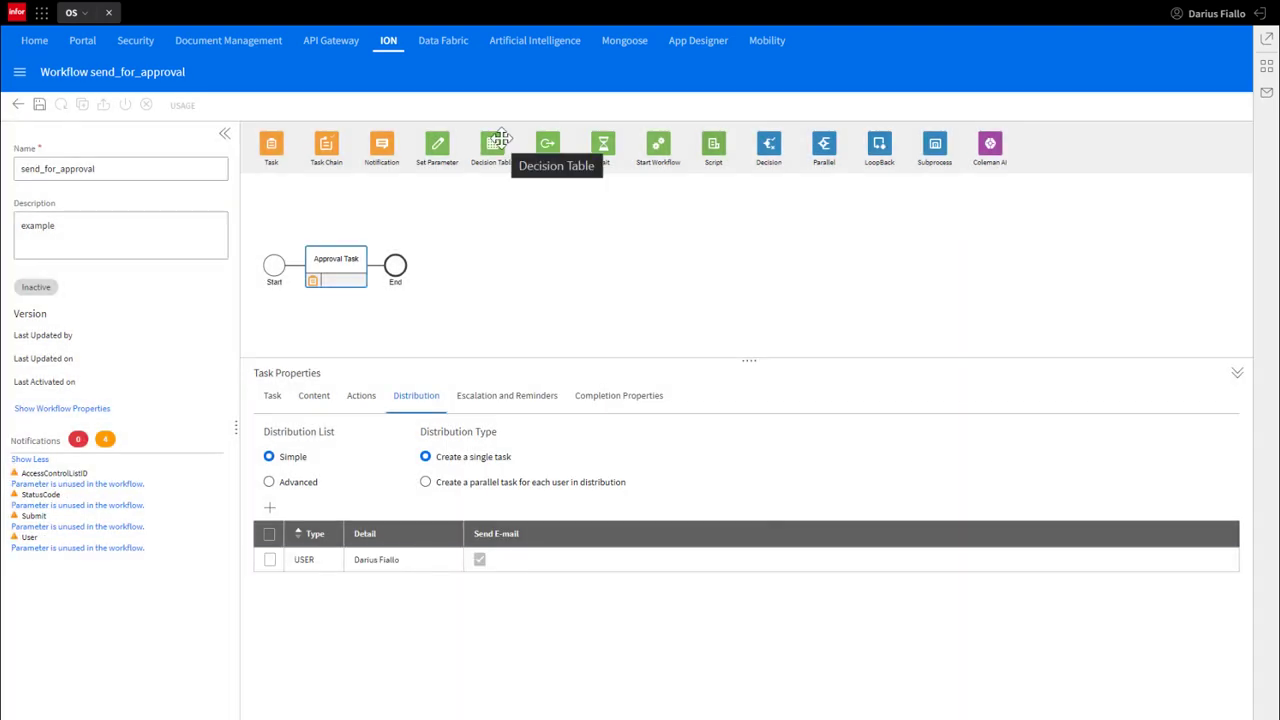
# Step: Add a decision after the approval task, using a new condition ApprovalDecision where Simple_PO_Status = Approved
pyautogui.moveTo(768, 147); pyautogui.dragTo(386, 262)
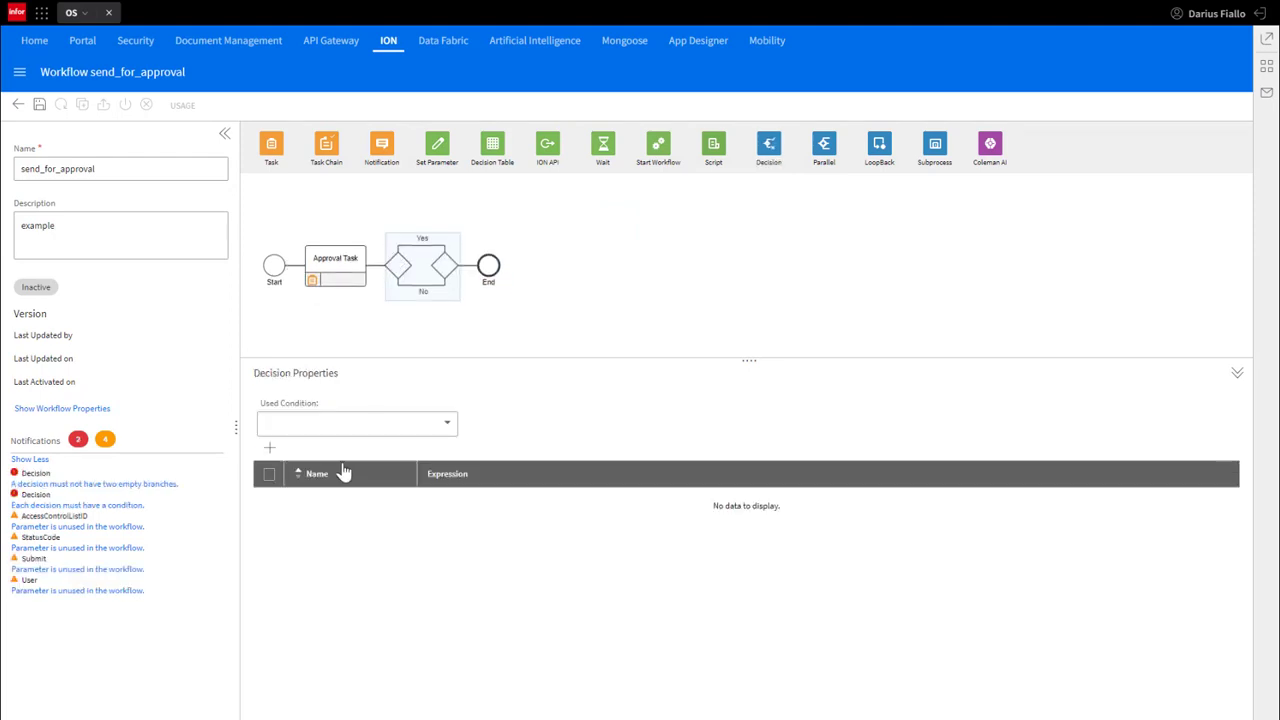
pyautogui.click(269, 447)
pyautogui.click(652, 332)
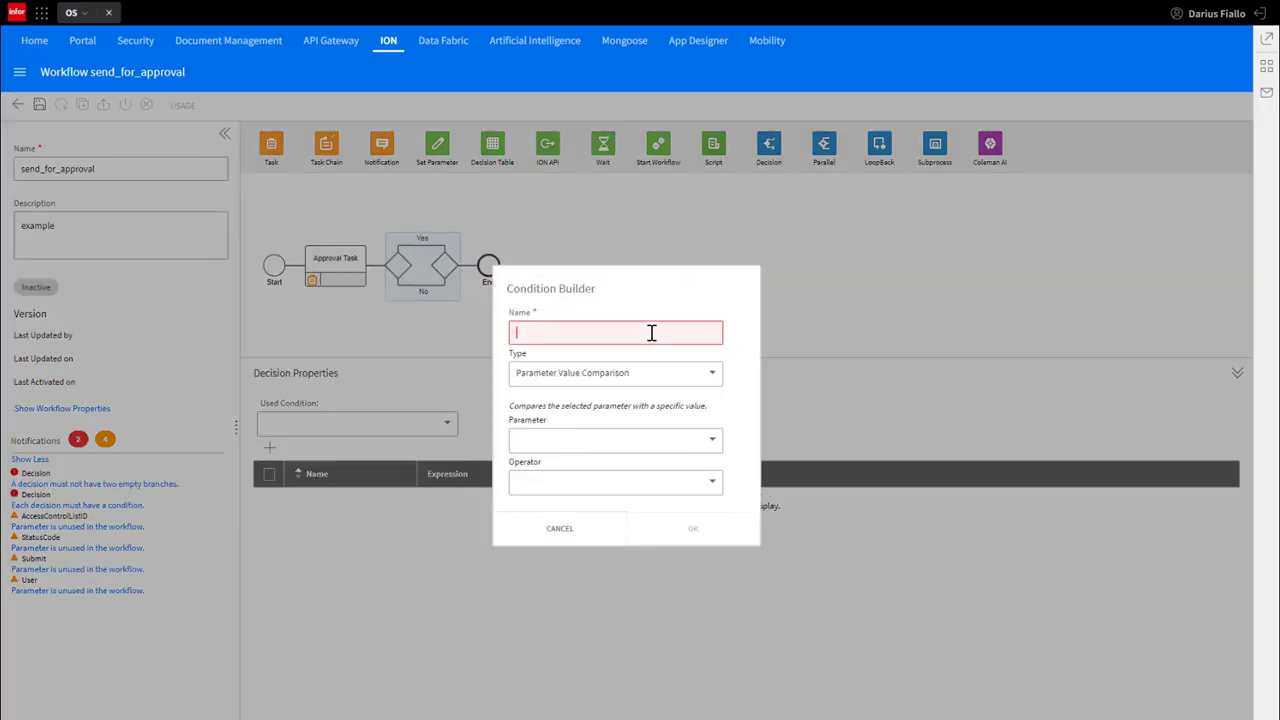
pyautogui.write('ApprovalDecision')
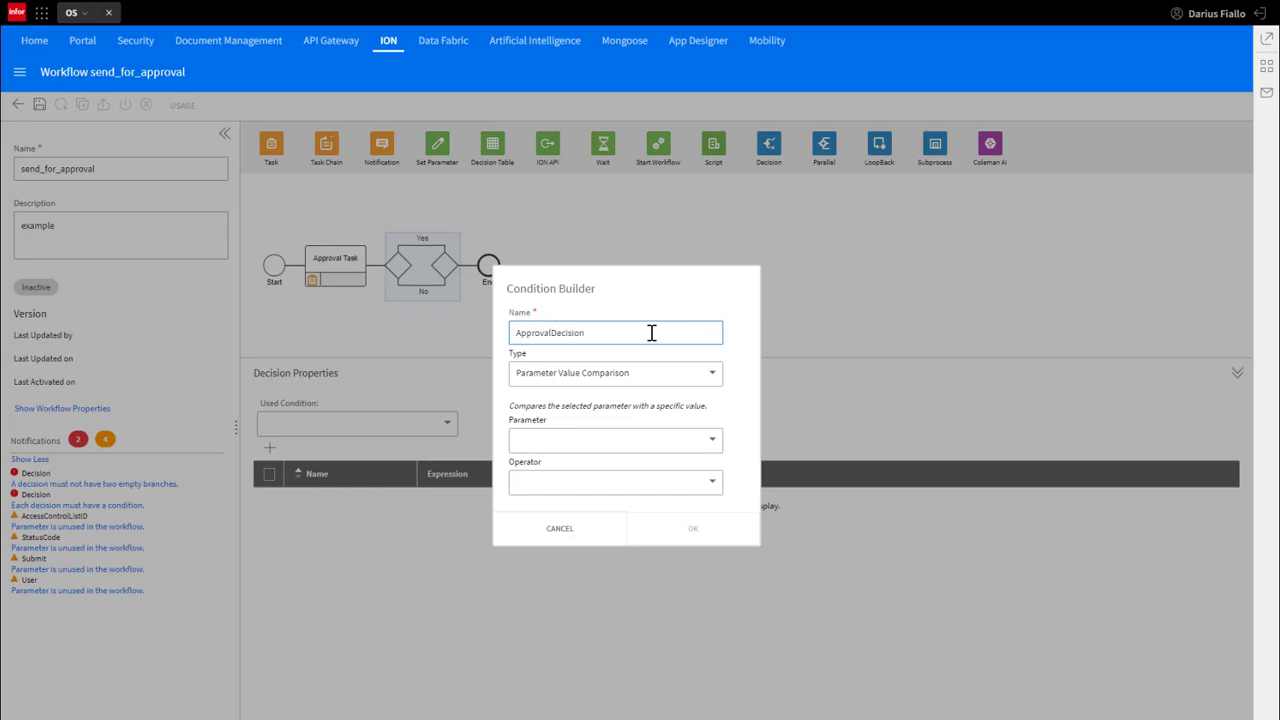
pyautogui.click(614, 440)
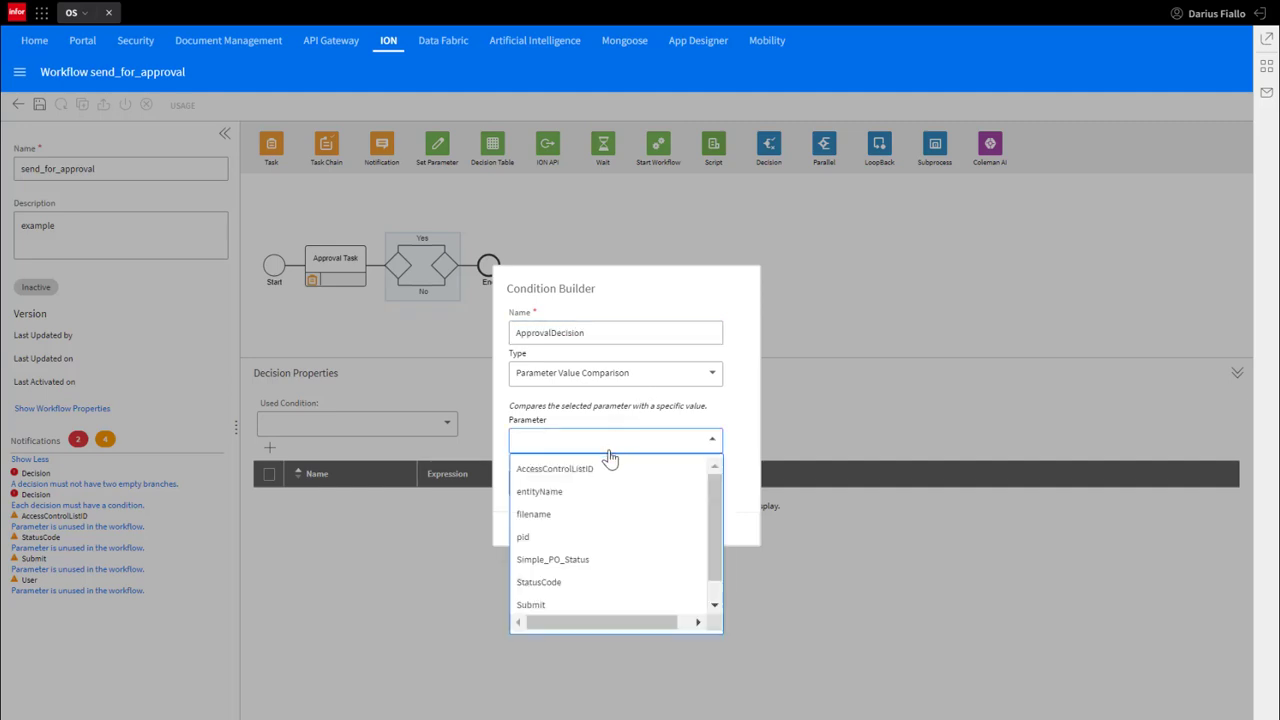
pyautogui.click(592, 560)
pyautogui.click(592, 523)
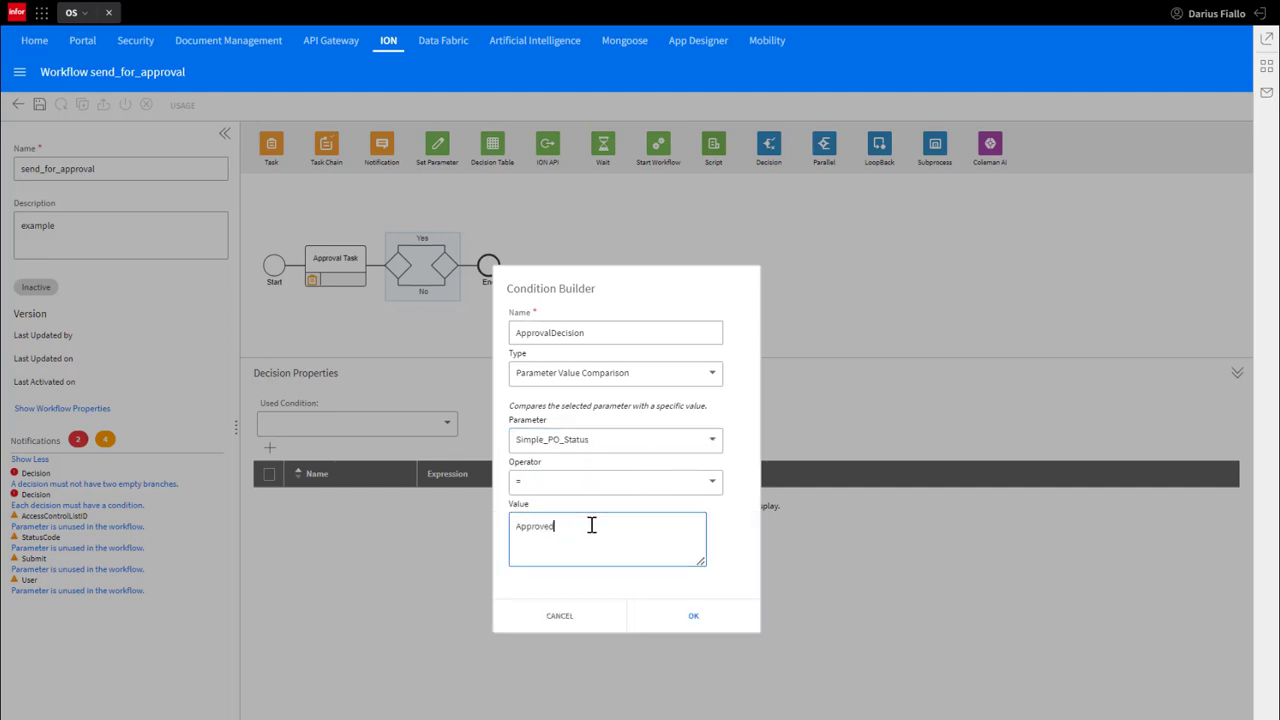
pyautogui.click(651, 618)
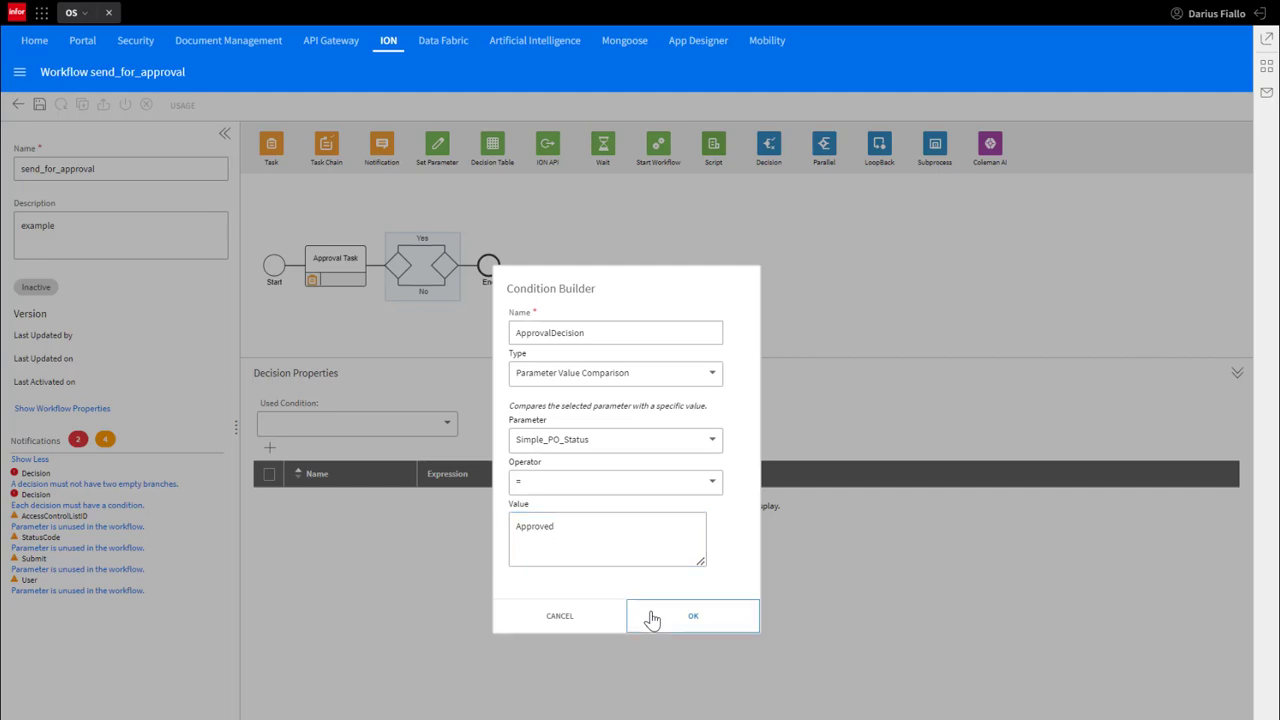
pyautogui.click(342, 430)
pyautogui.click(338, 449)
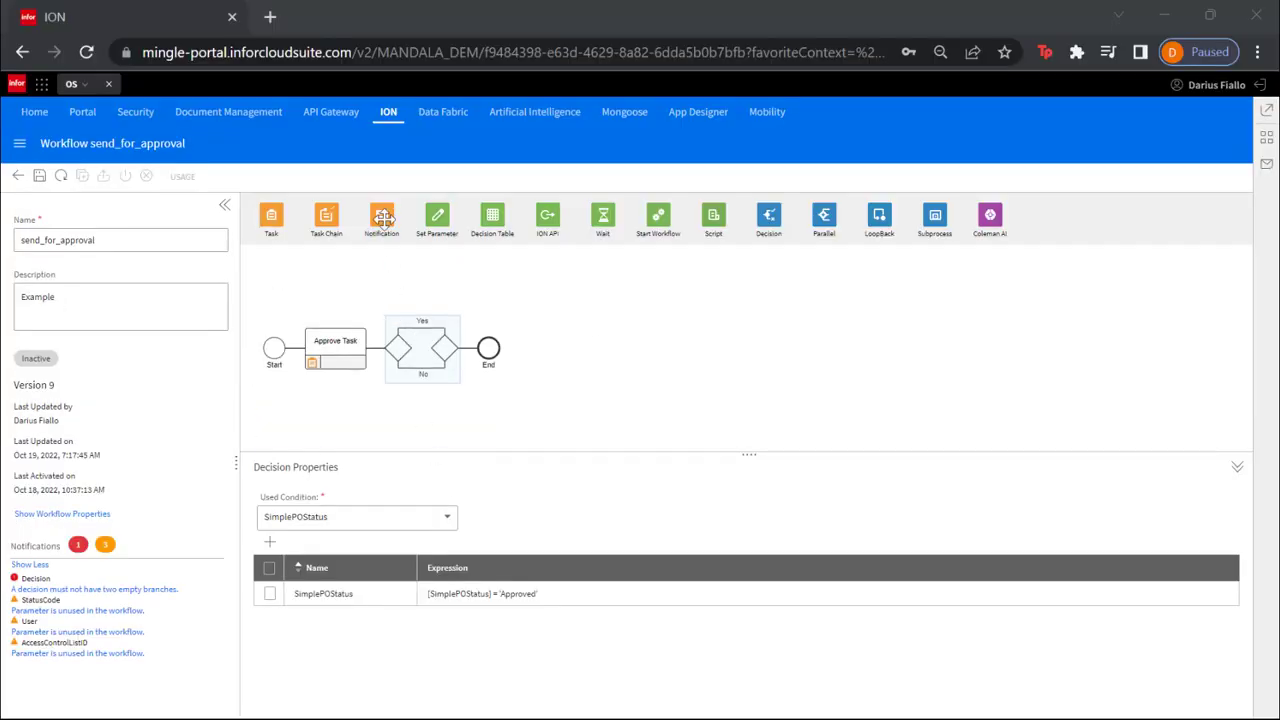
# Step: Add a notification named Approved on the decision's Yes branch with the message "Document has been approved"
pyautogui.moveTo(382, 218); pyautogui.dragTo(436, 348)
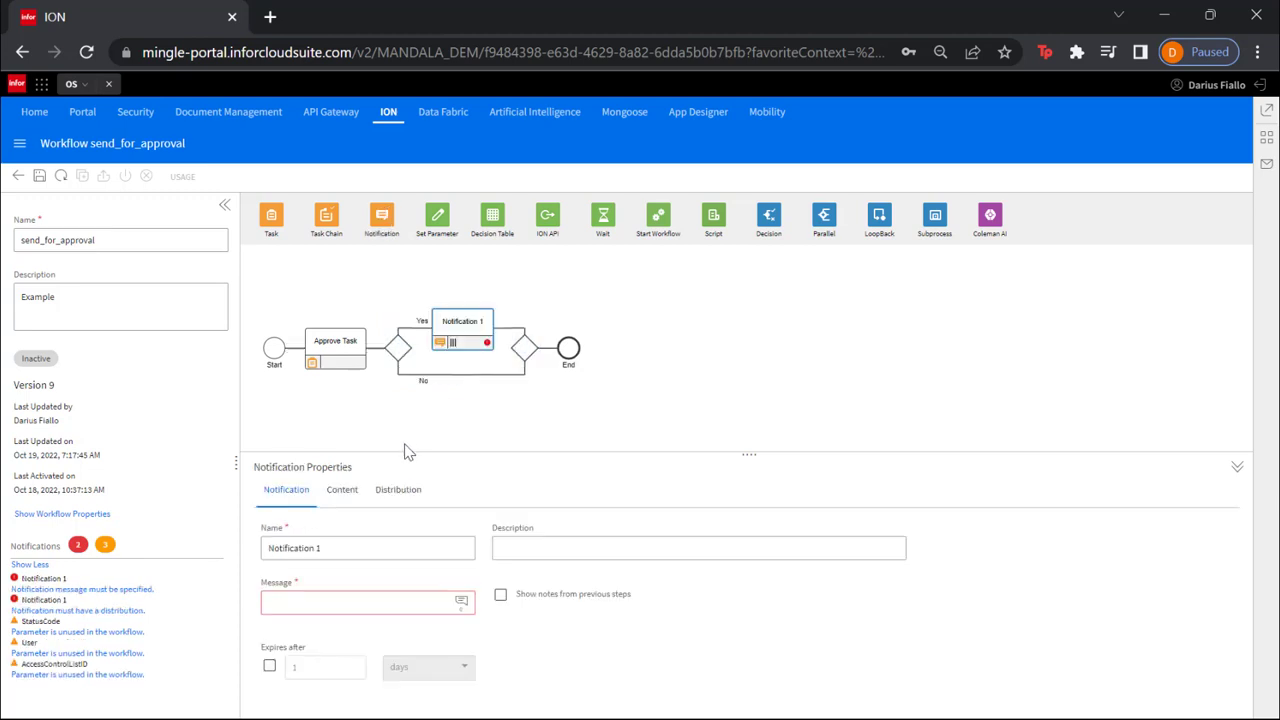
pyautogui.tripleClick(323, 547)
pyautogui.write('Approve')
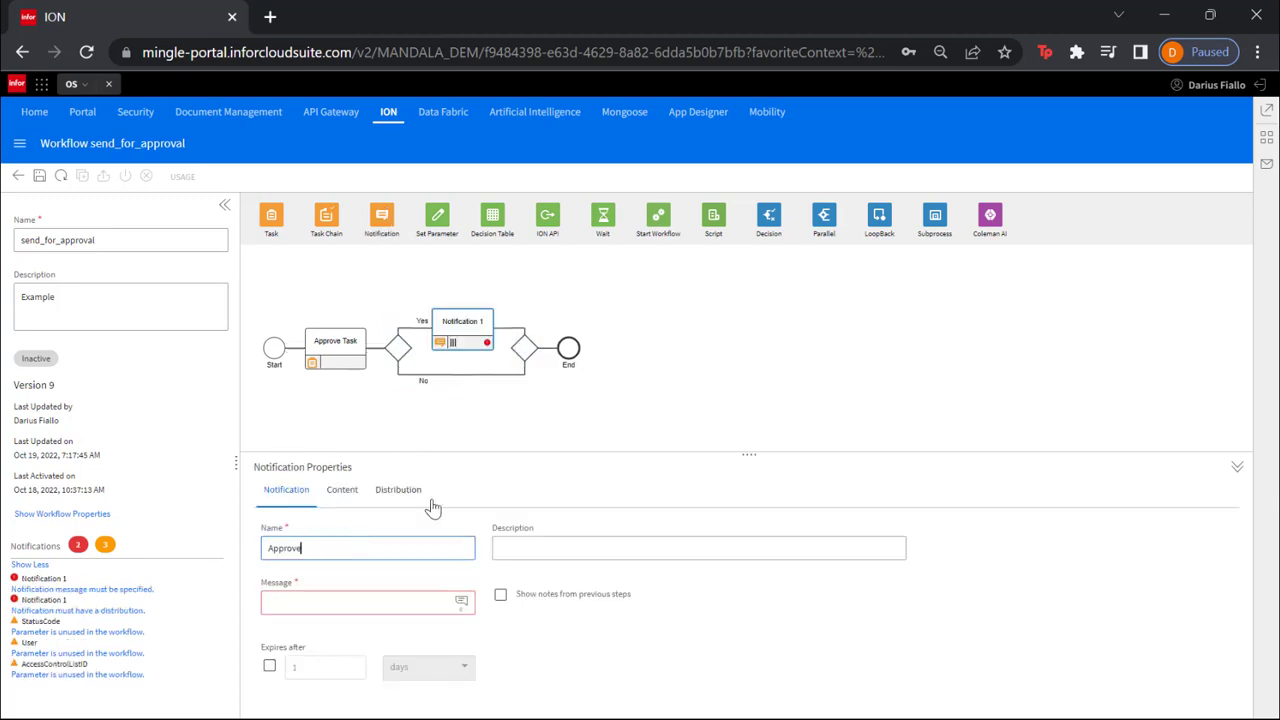
pyautogui.write('d')
pyautogui.click(321, 595)
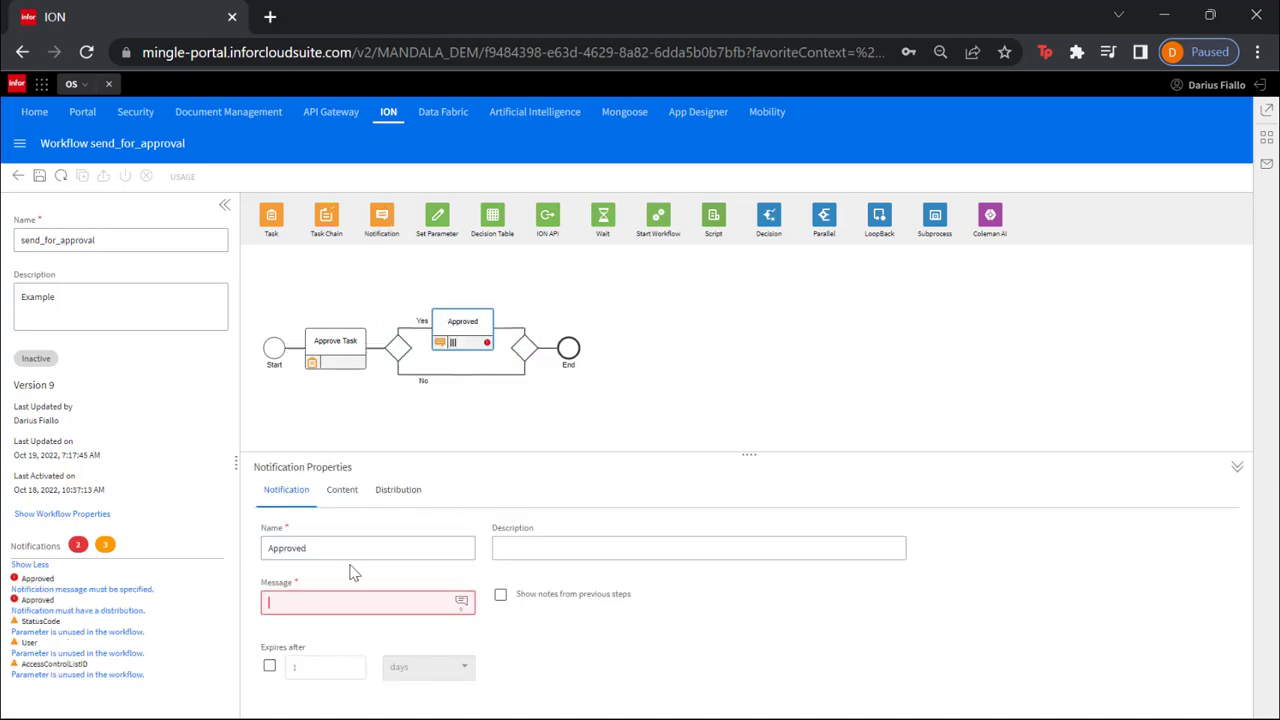
pyautogui.write('Document has been approved')
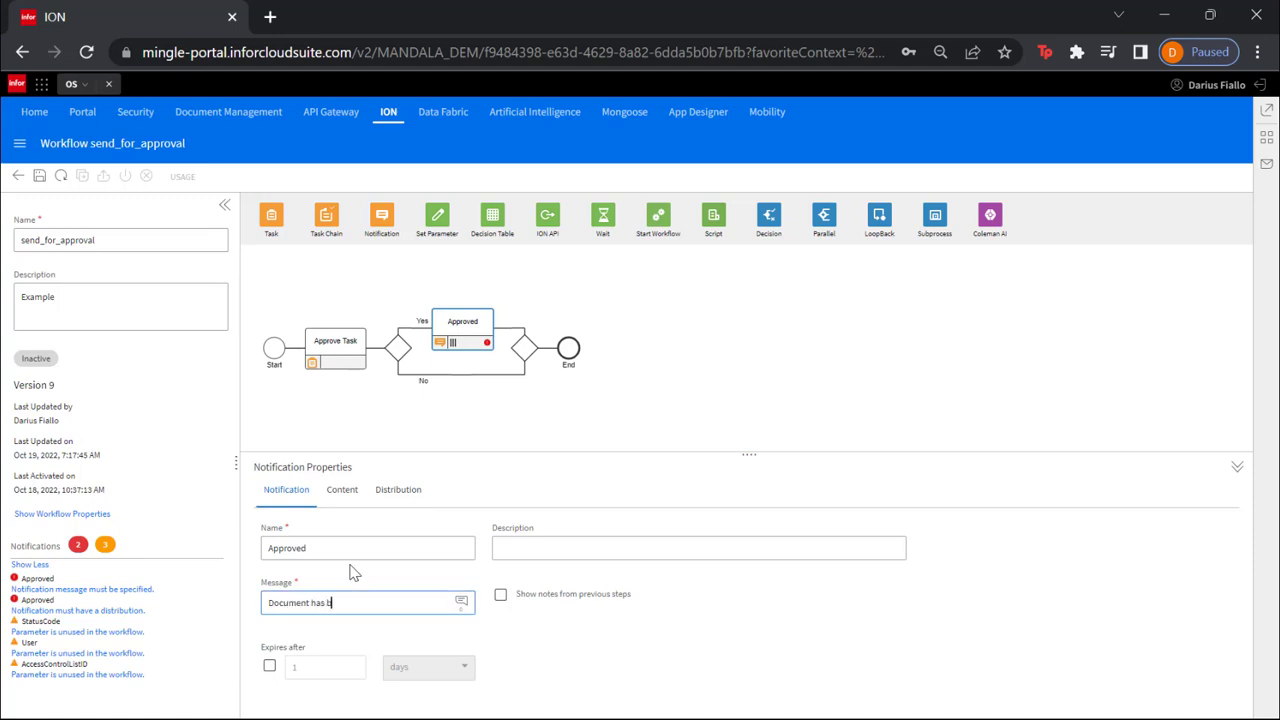
# Step: Include the parameters entityName, filename and SimplePOStatus and the WorkflowDrillback drill back in the Approved notification's content
pyautogui.click(341, 490)
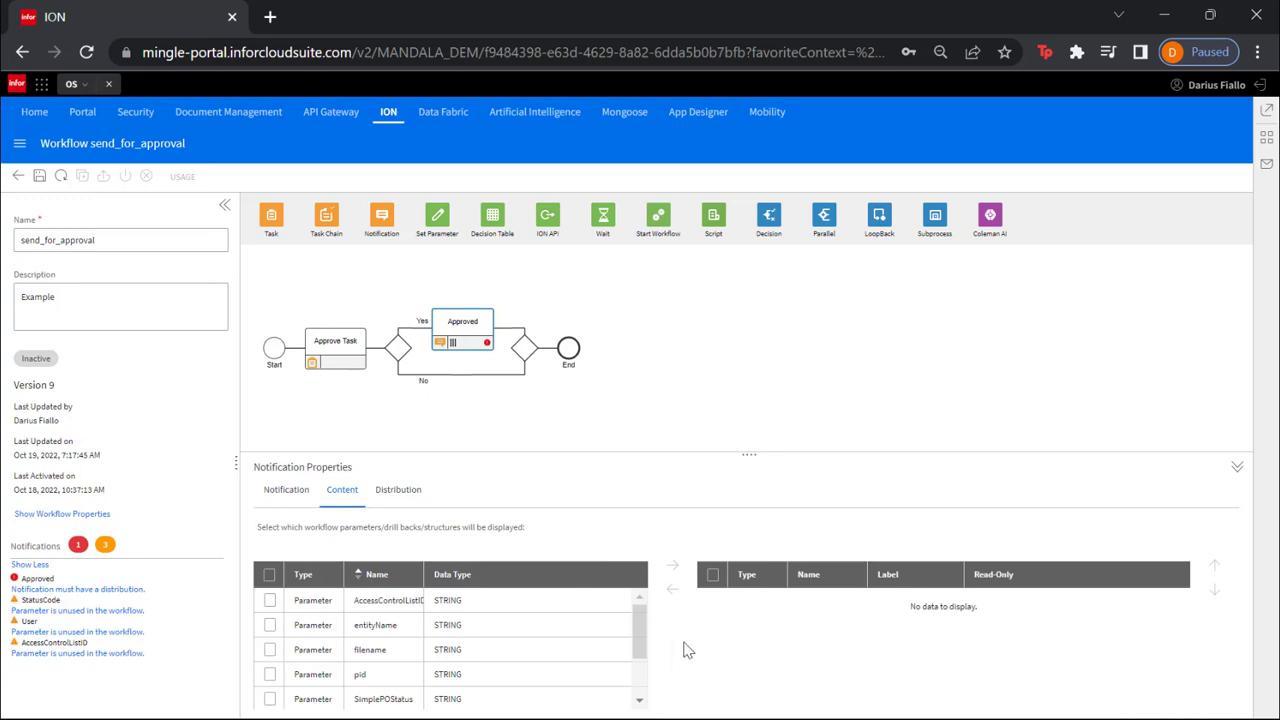
pyautogui.click(270, 625)
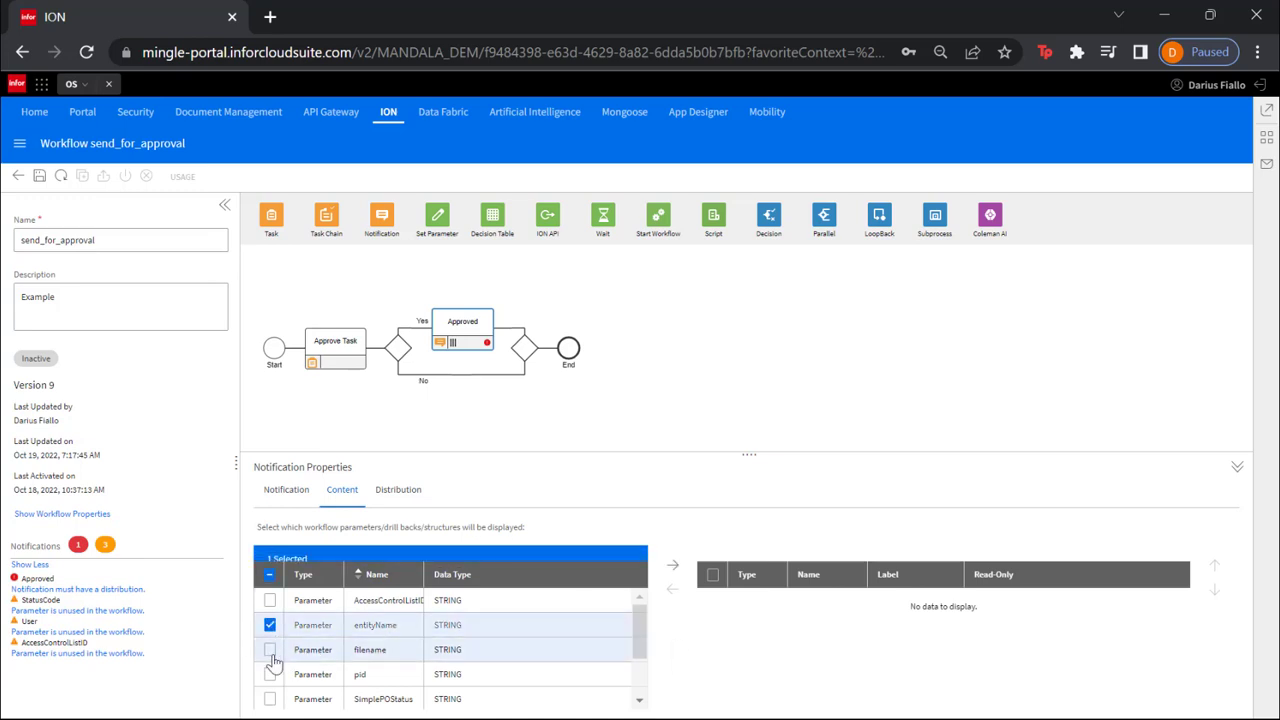
pyautogui.click(270, 650)
pyautogui.click(270, 699)
pyautogui.scroll(-3, 357, 657)
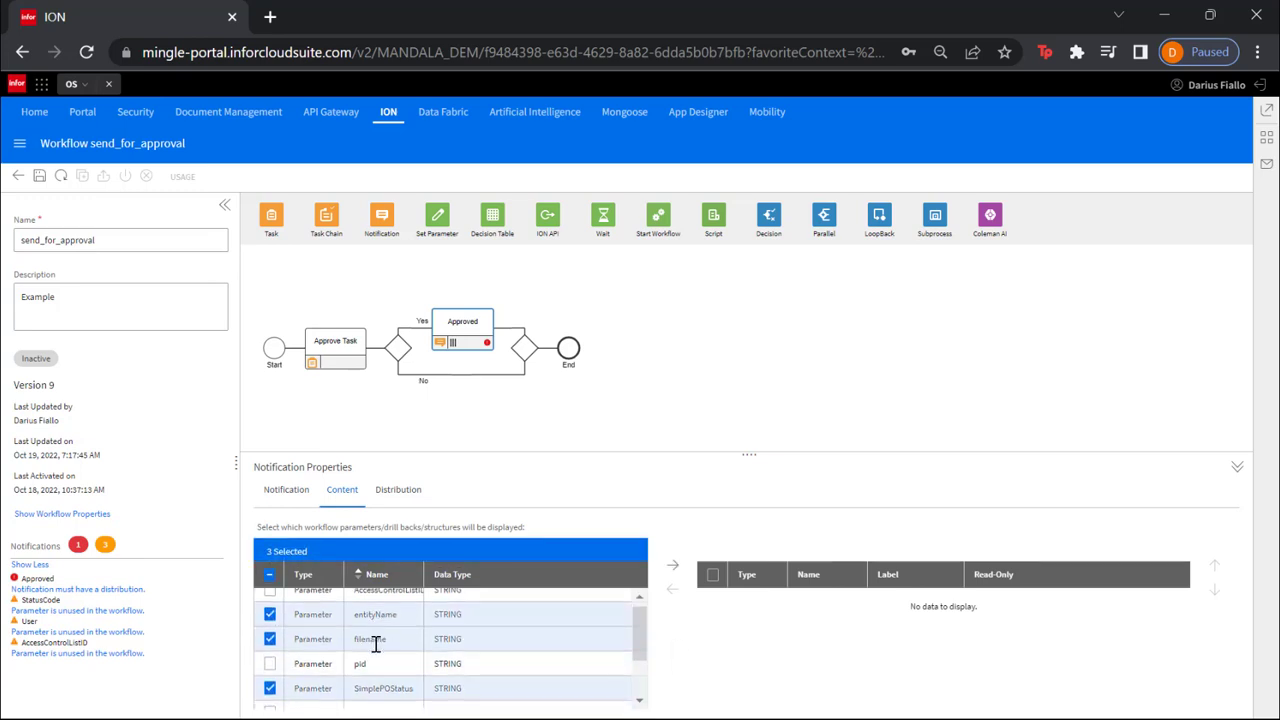
pyautogui.click(270, 697)
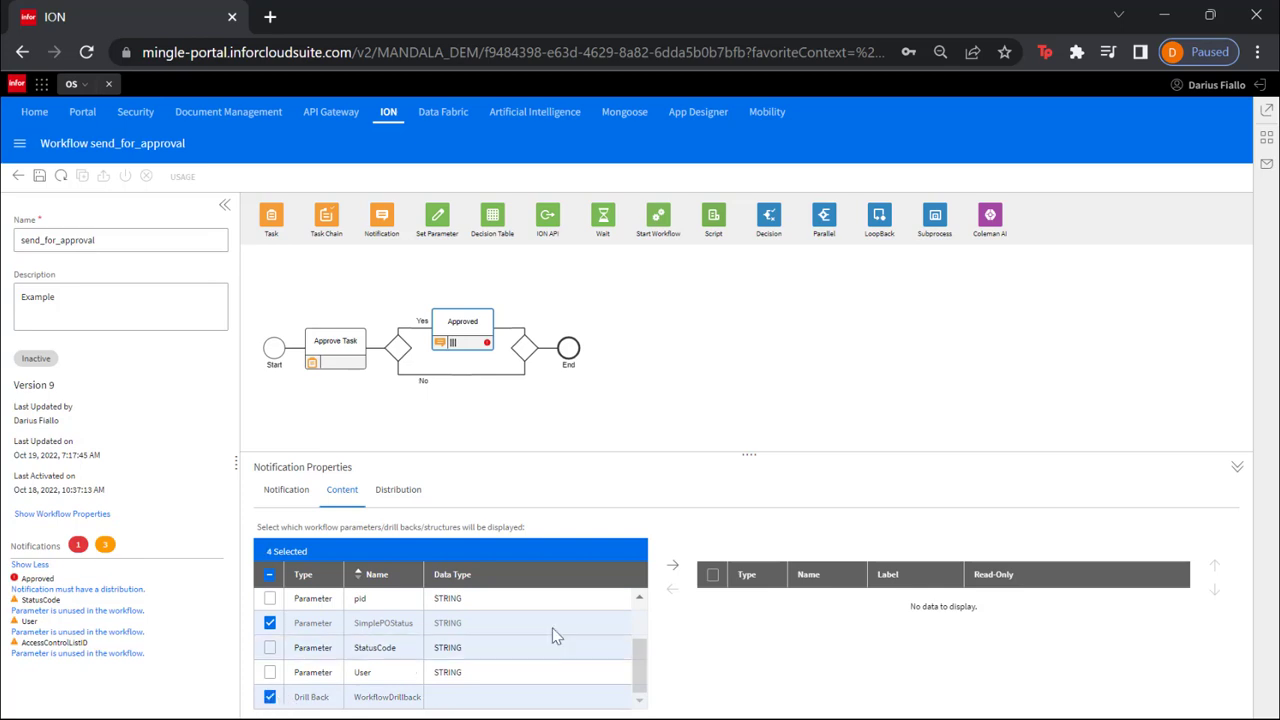
pyautogui.click(673, 565)
# Step: Add a User entry to the Approved notification's distribution that uses the value of the User parameter
pyautogui.click(400, 490)
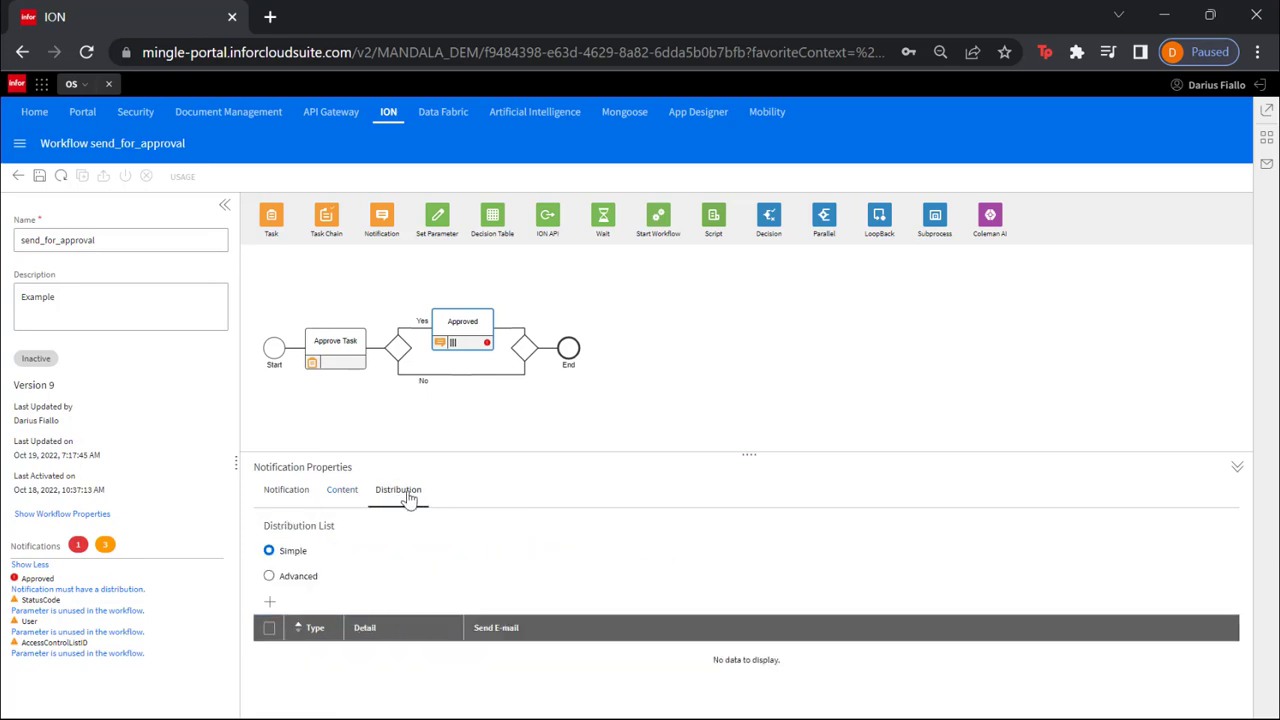
pyautogui.click(269, 604)
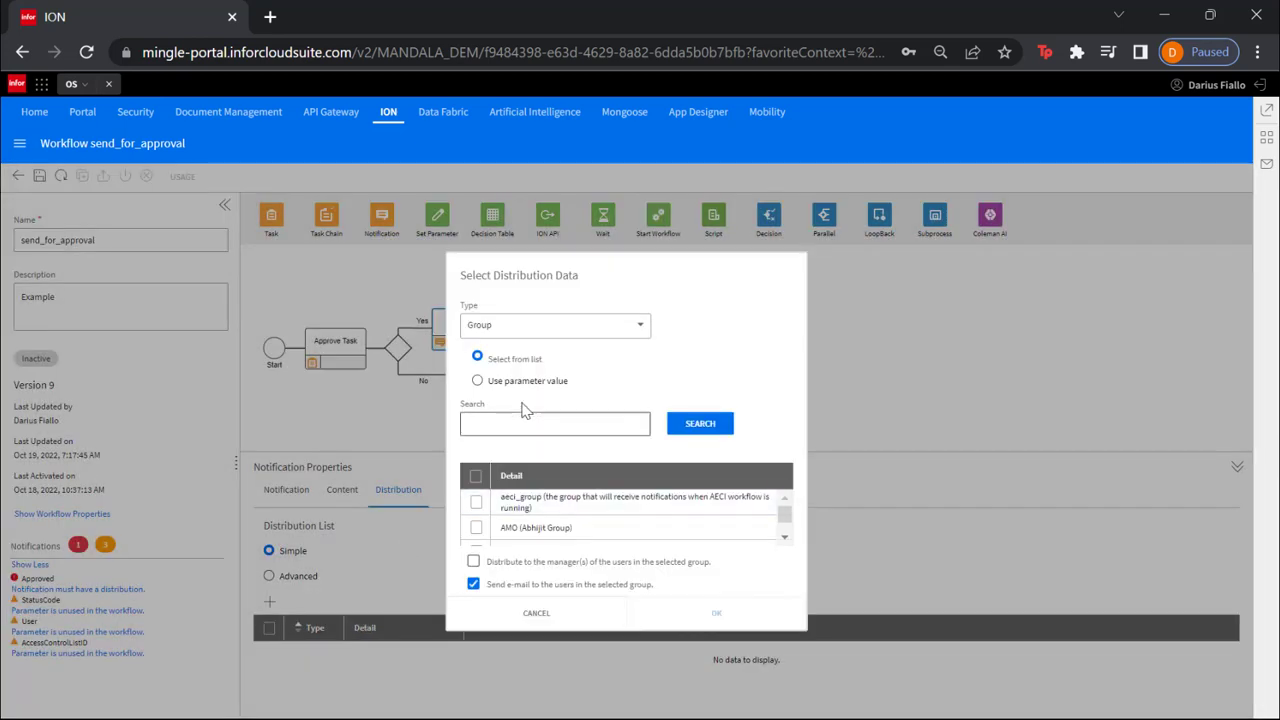
pyautogui.click(518, 328)
pyautogui.click(478, 354)
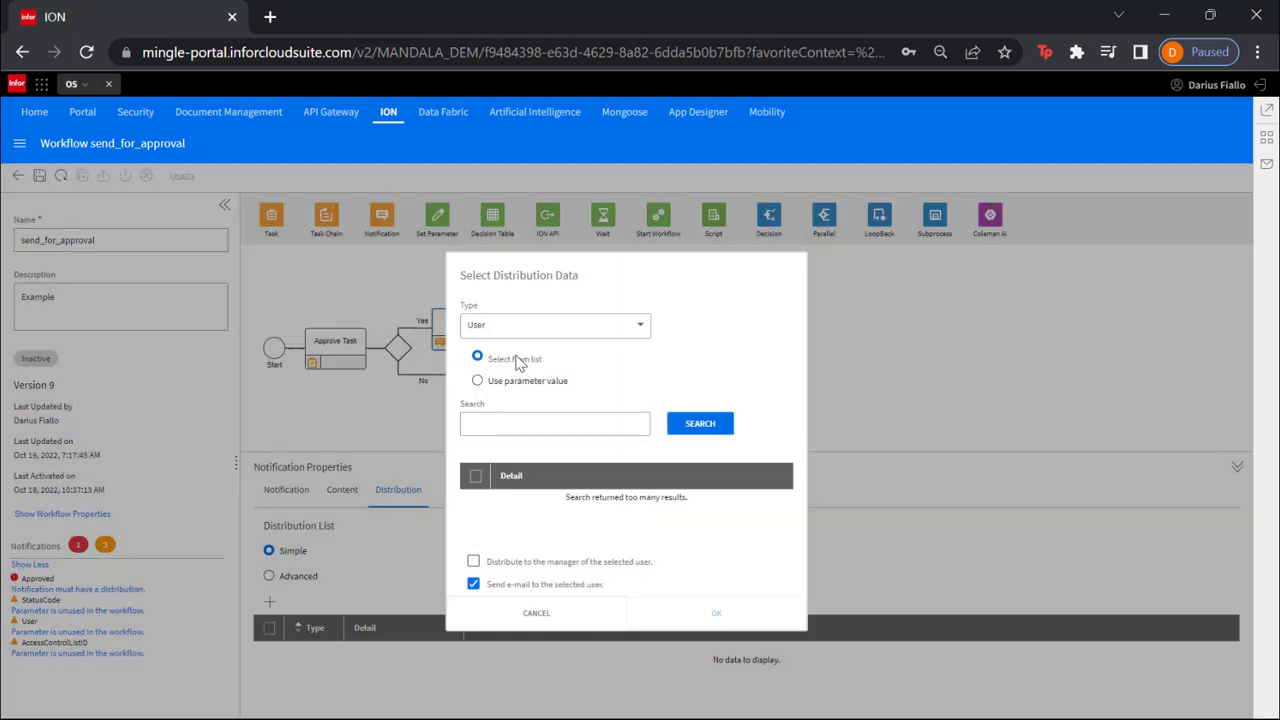
pyautogui.click(478, 382)
pyautogui.click(517, 428)
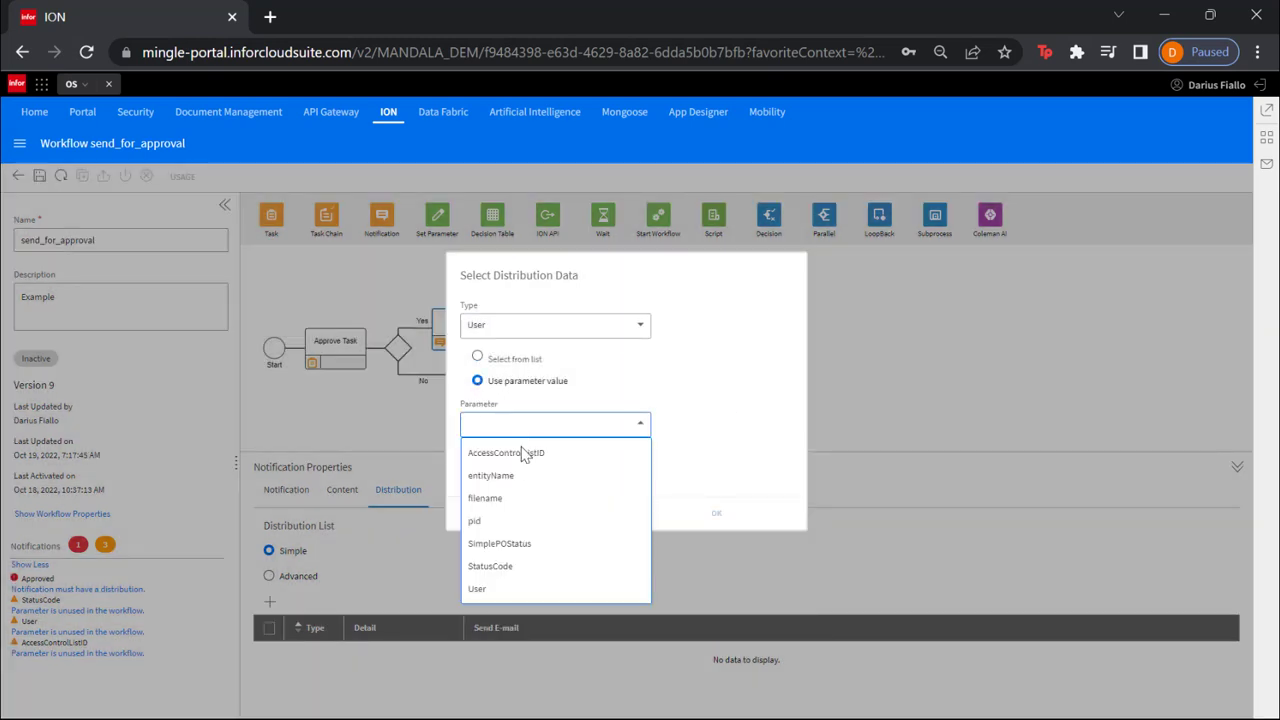
pyautogui.click(505, 589)
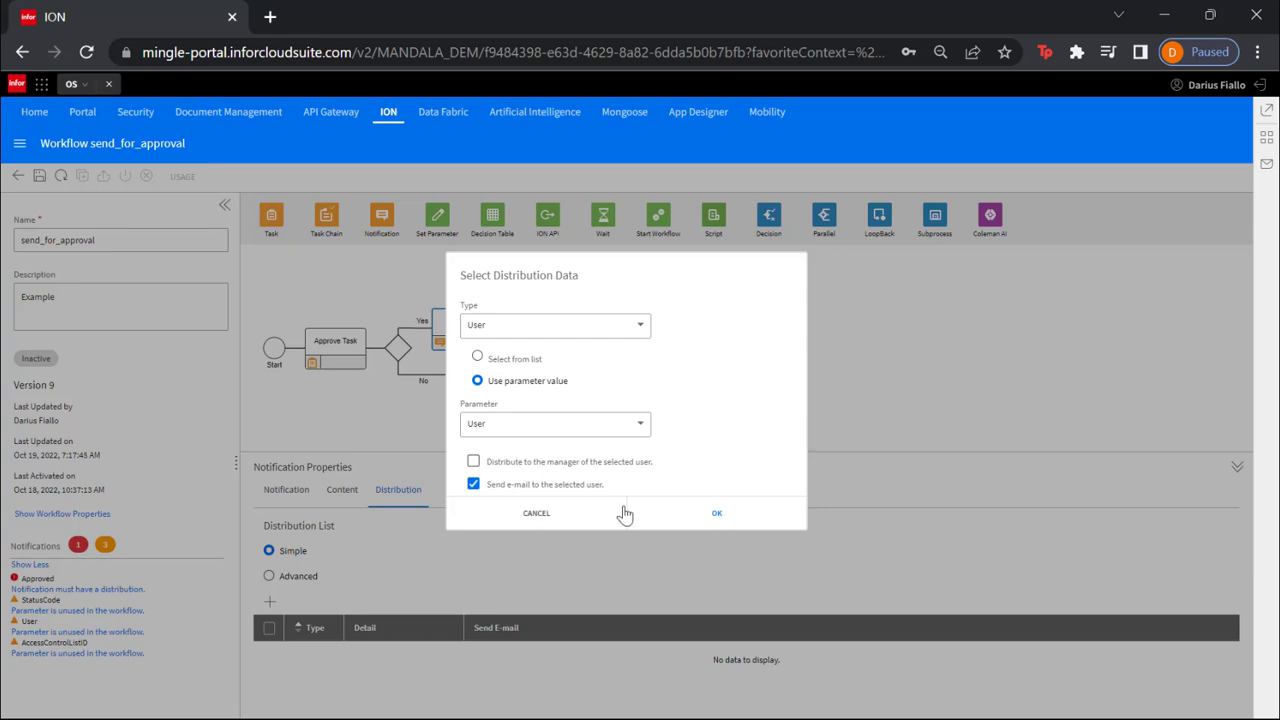
pyautogui.click(690, 520)
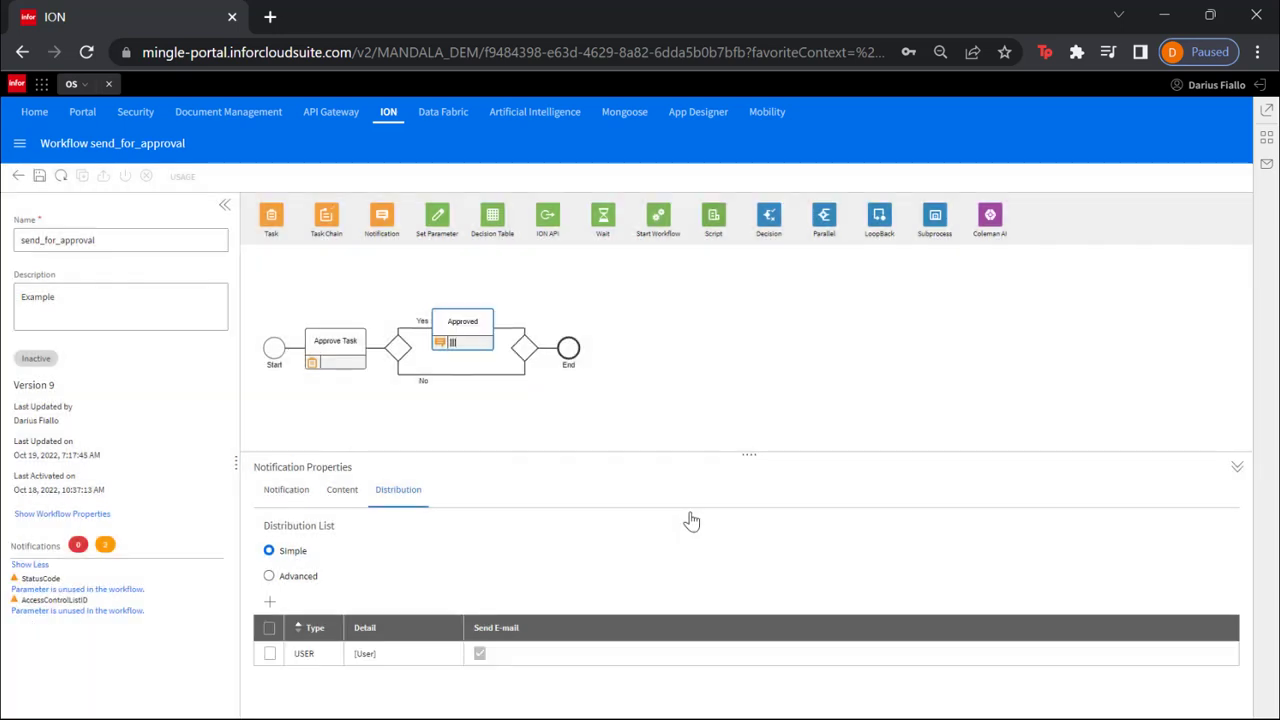
# Step: Copy the Approved notification to the No branch, naming the copy Rejected with the message "Document has been rejected"
pyautogui.click(483, 361)
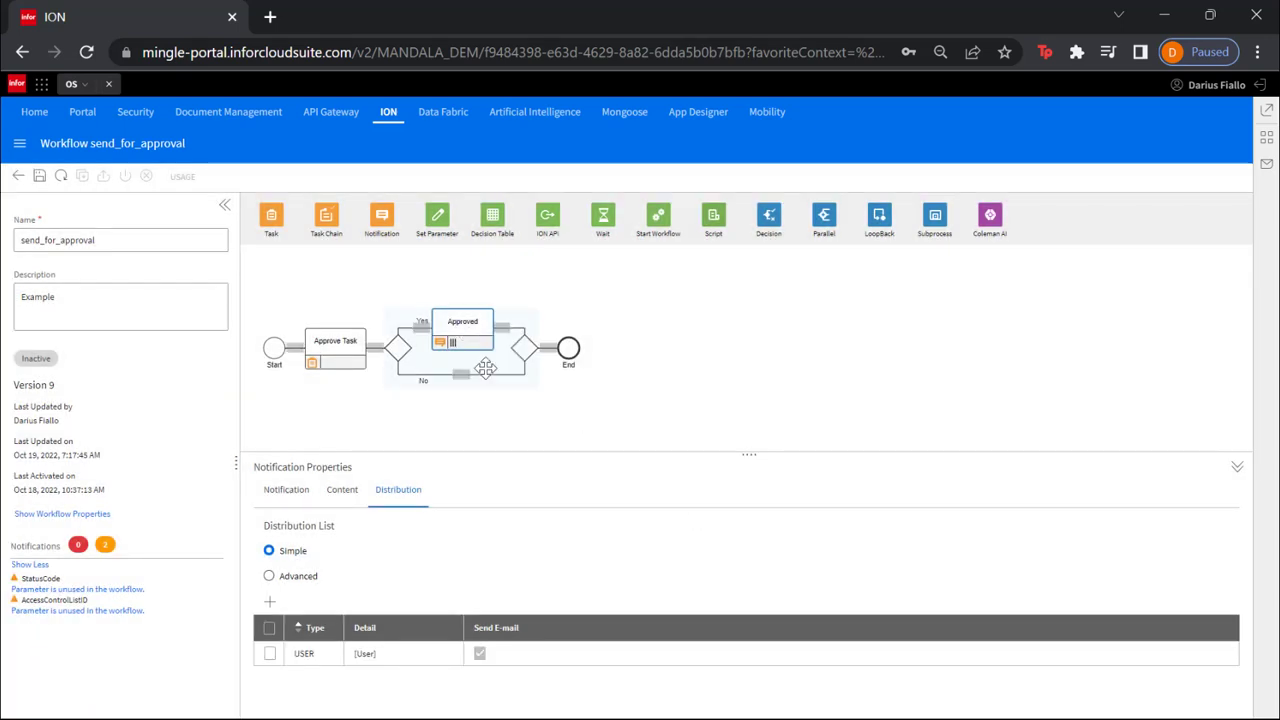
pyautogui.click(475, 386)
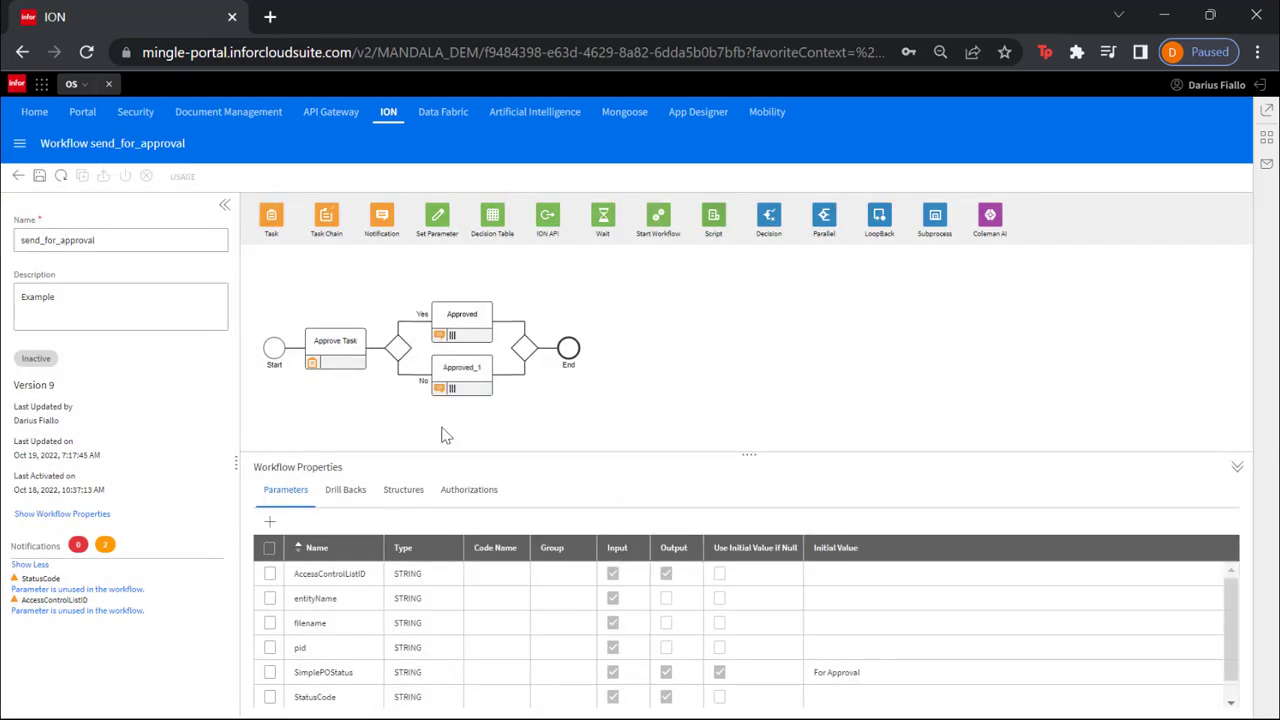
pyautogui.click(320, 550)
pyautogui.moveTo(320, 550); pyautogui.dragTo(246, 547)
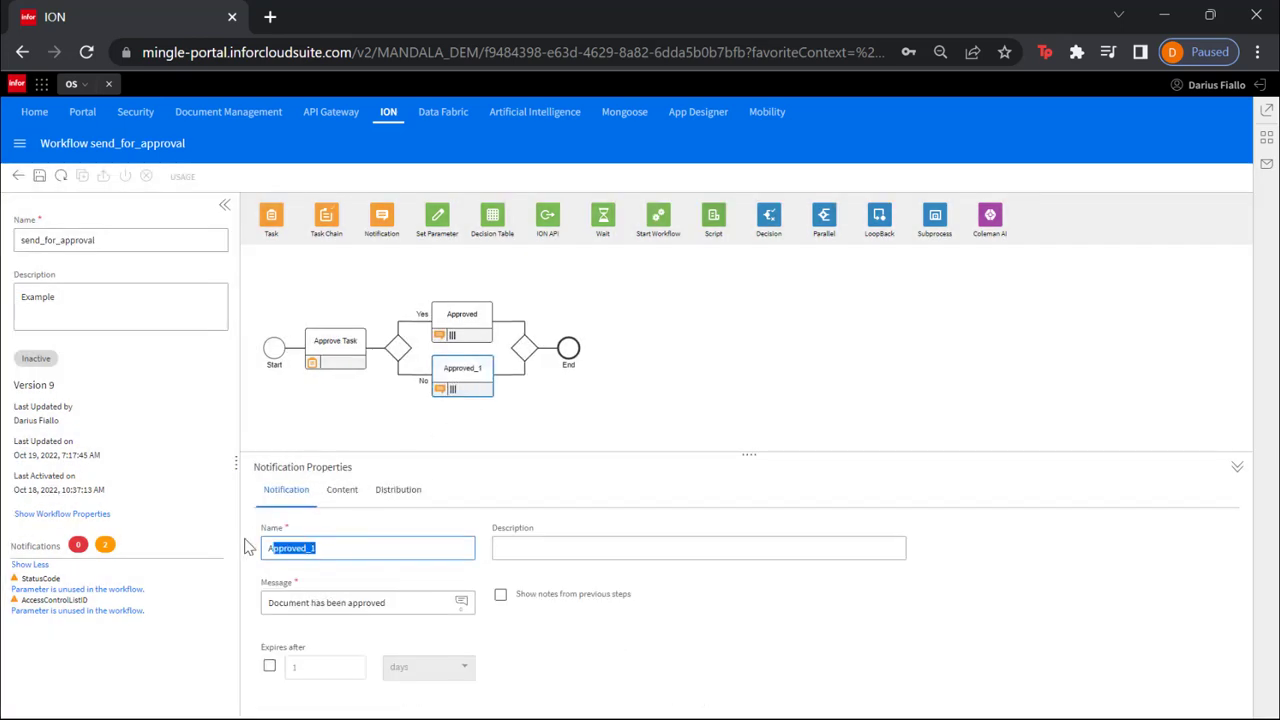
pyautogui.write('Rejected')
pyautogui.doubleClick(366, 602)
pyautogui.write('re')
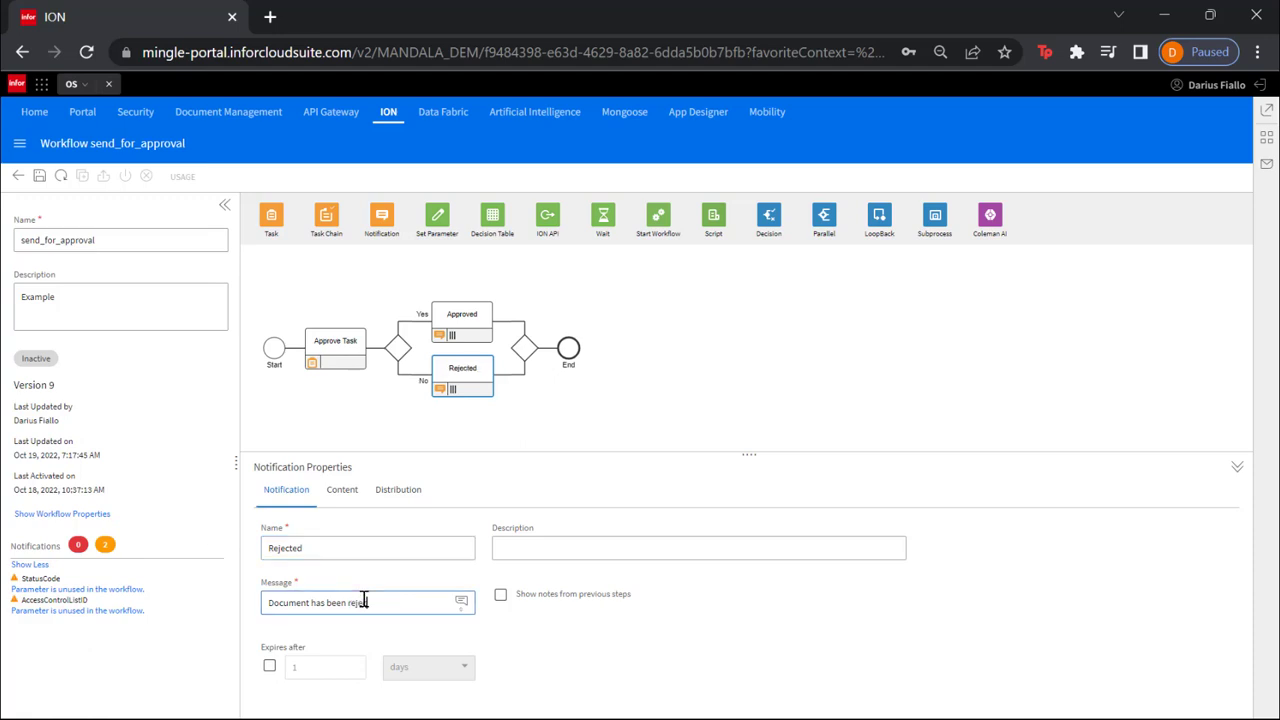
pyautogui.click(476, 512)
# Step: Add a Set Parameter step named Unlock Document after the Rejected notification on the No branch
pyautogui.moveTo(437, 215); pyautogui.dragTo(505, 377)
pyautogui.click(351, 509)
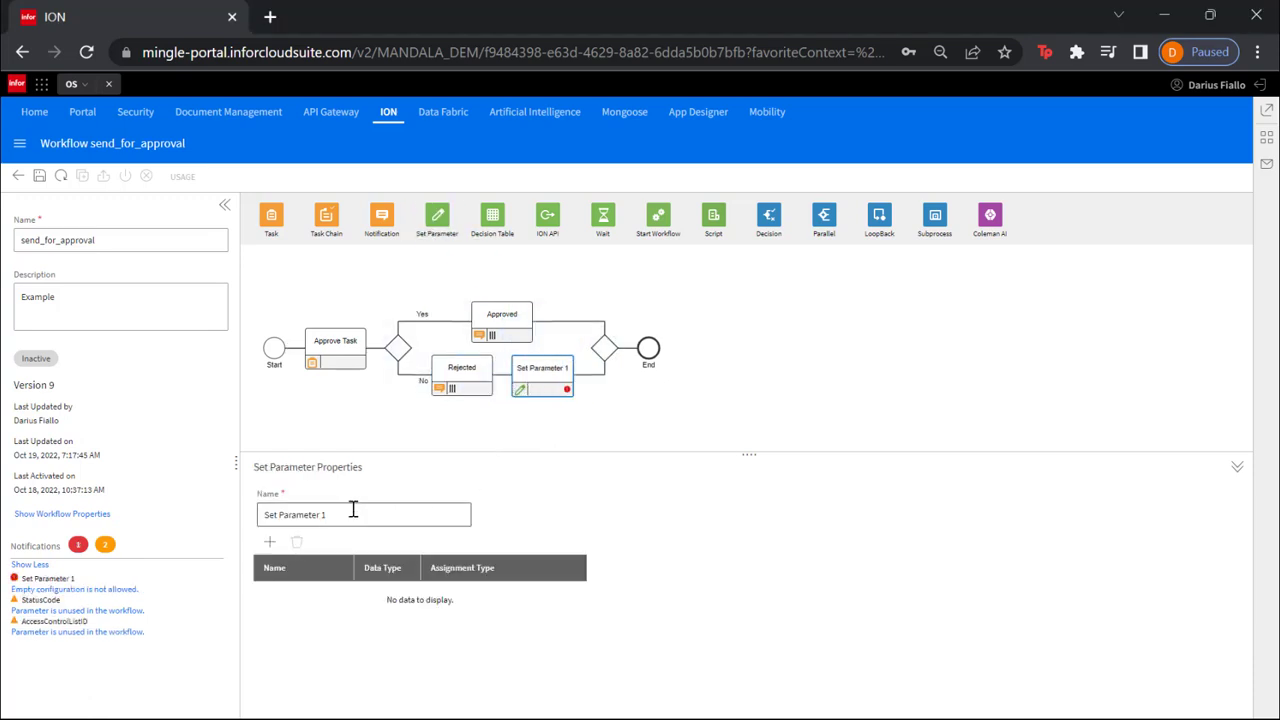
pyautogui.hotkey('ctrl', 'a')
pyautogui.write('Unlock Document')
# Step: Make the Unlock Document step assign the value Creation to the AccessControlListID parameter
pyautogui.click(269, 543)
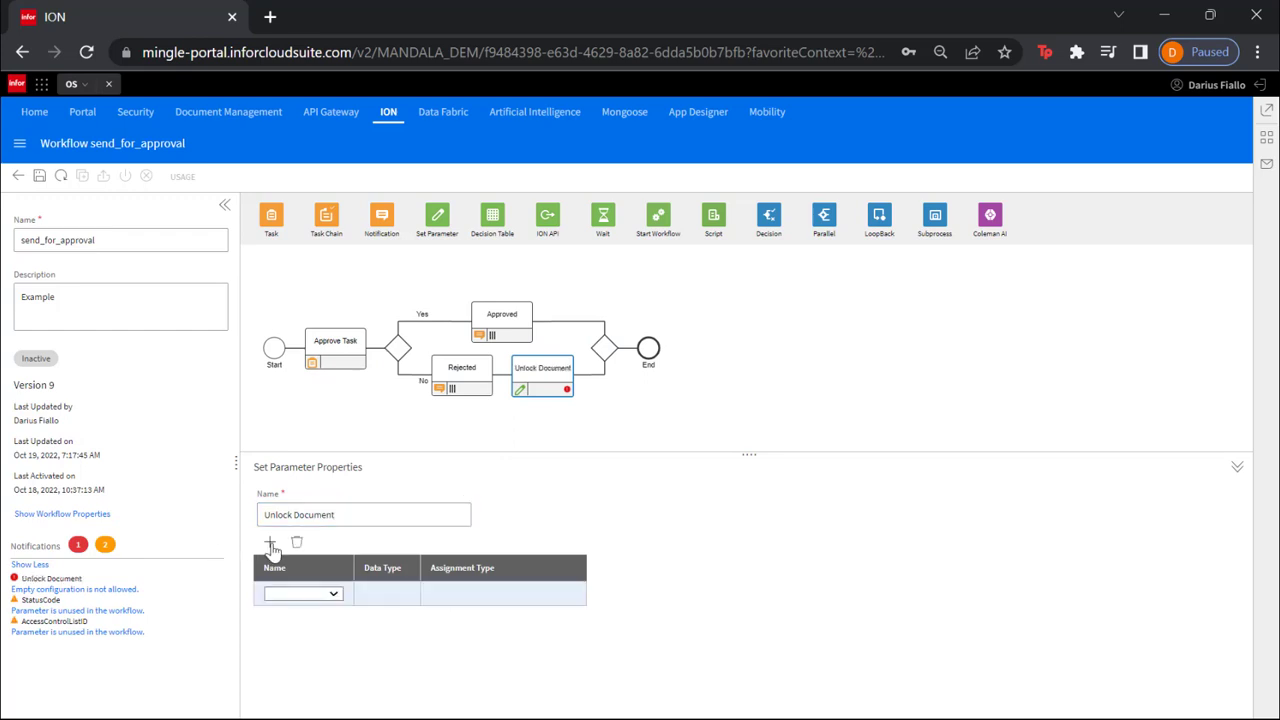
pyautogui.click(296, 596)
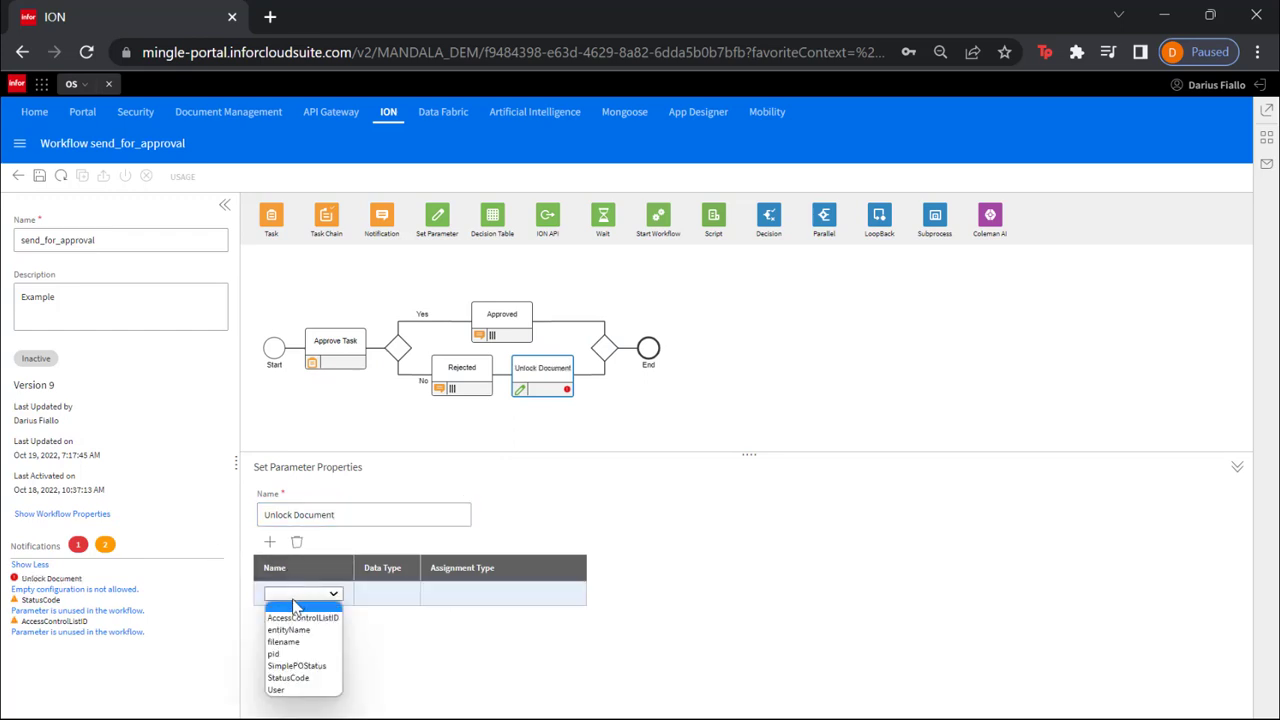
pyautogui.click(292, 619)
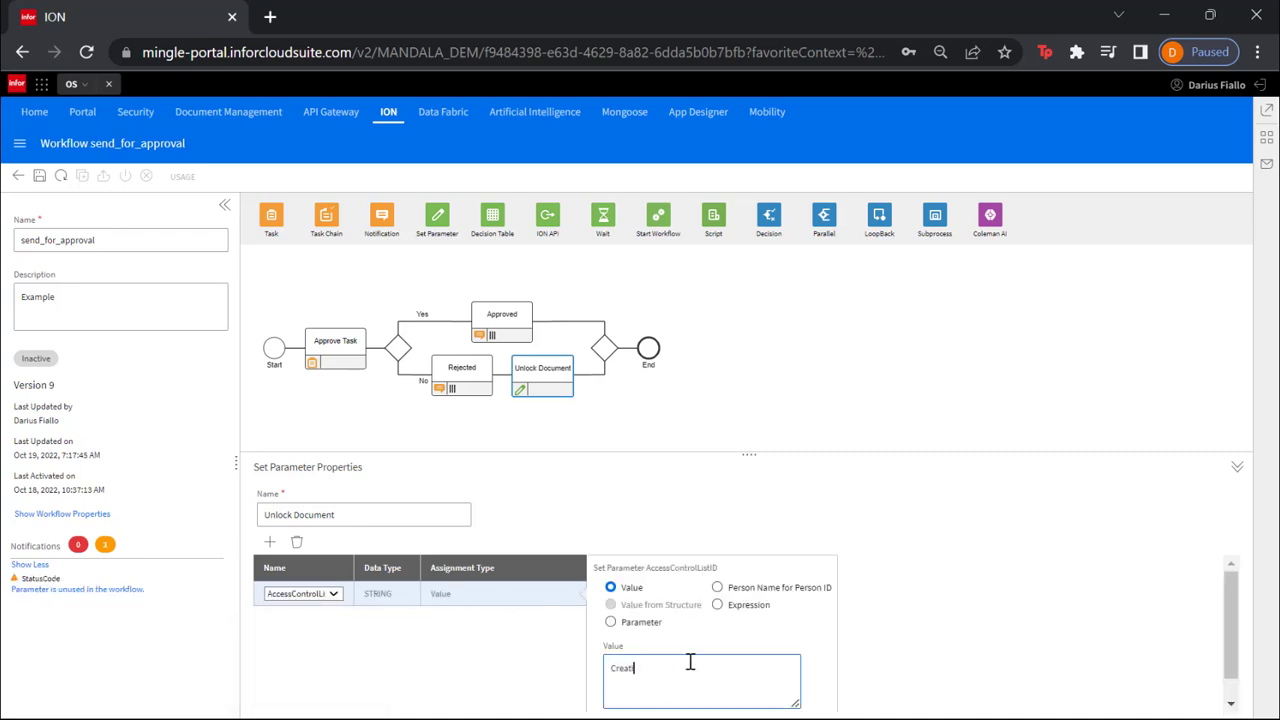
pyautogui.click(976, 581)
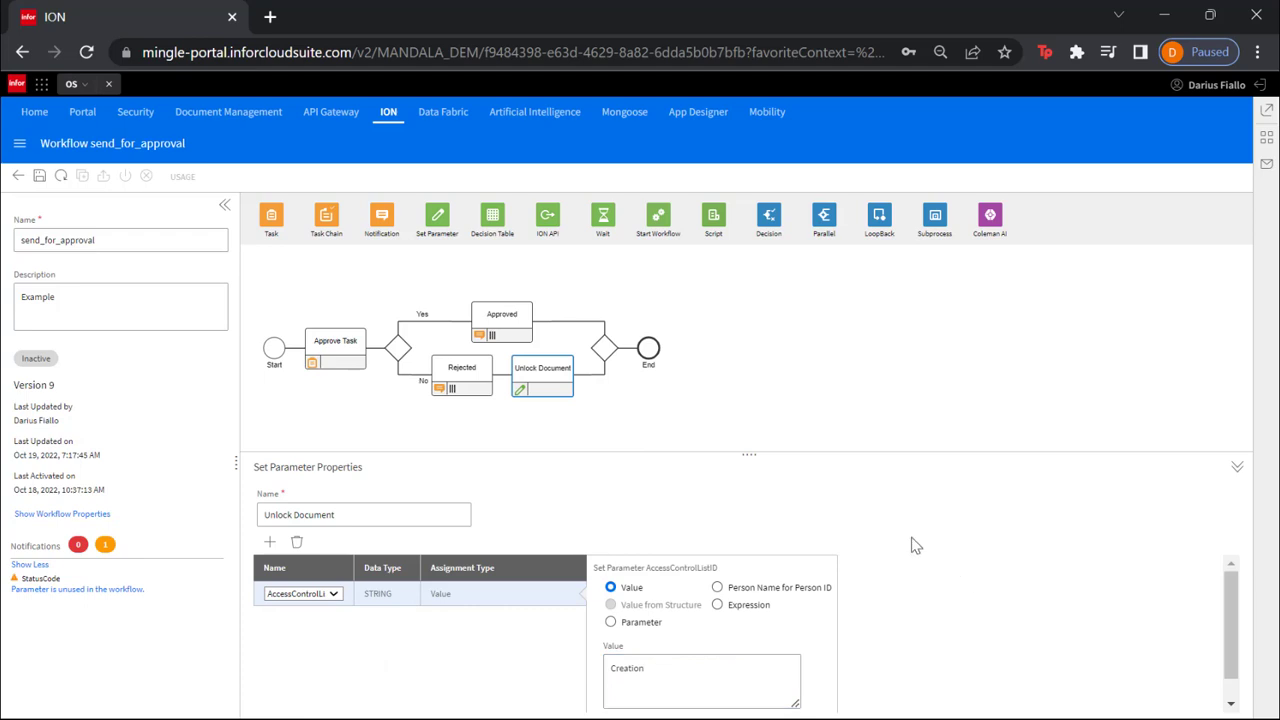
# Step: Add a Set Parameter step named Update Document between the decision's merge point and the workflow's end
pyautogui.moveTo(437, 218); pyautogui.dragTo(625, 348)
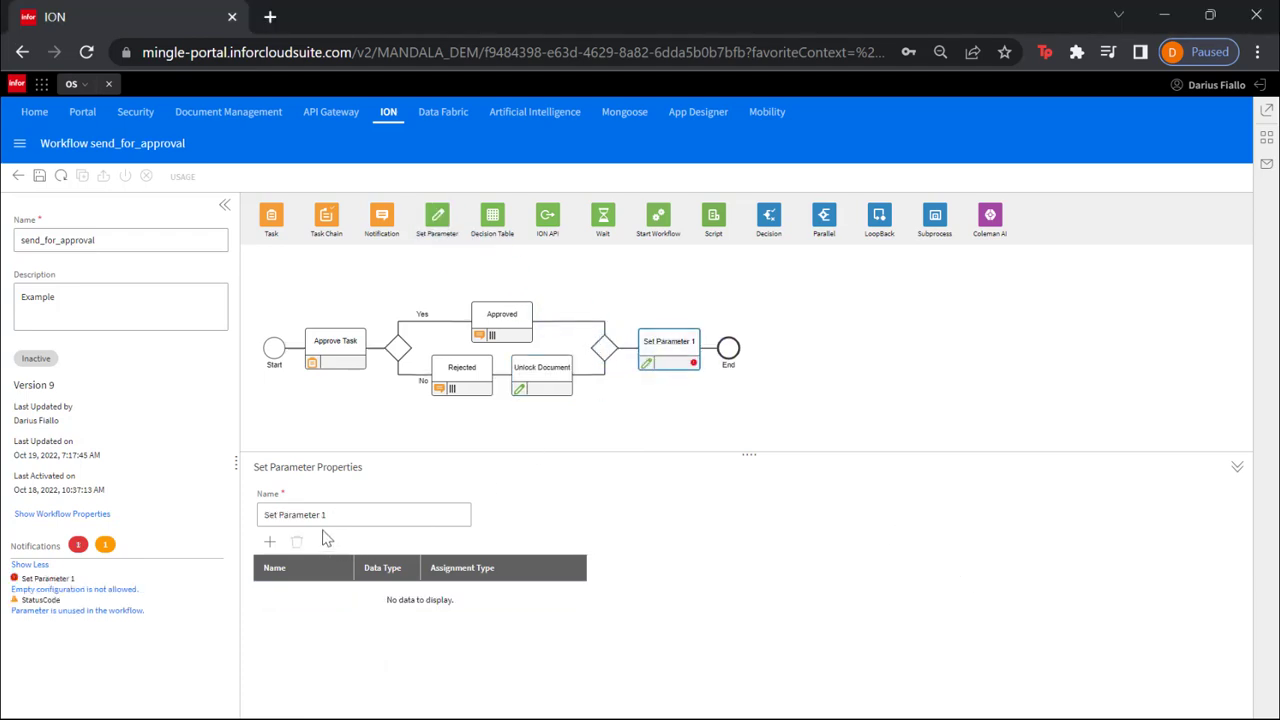
pyautogui.moveTo(330, 514); pyautogui.dragTo(258, 514)
pyautogui.write('Update Document')
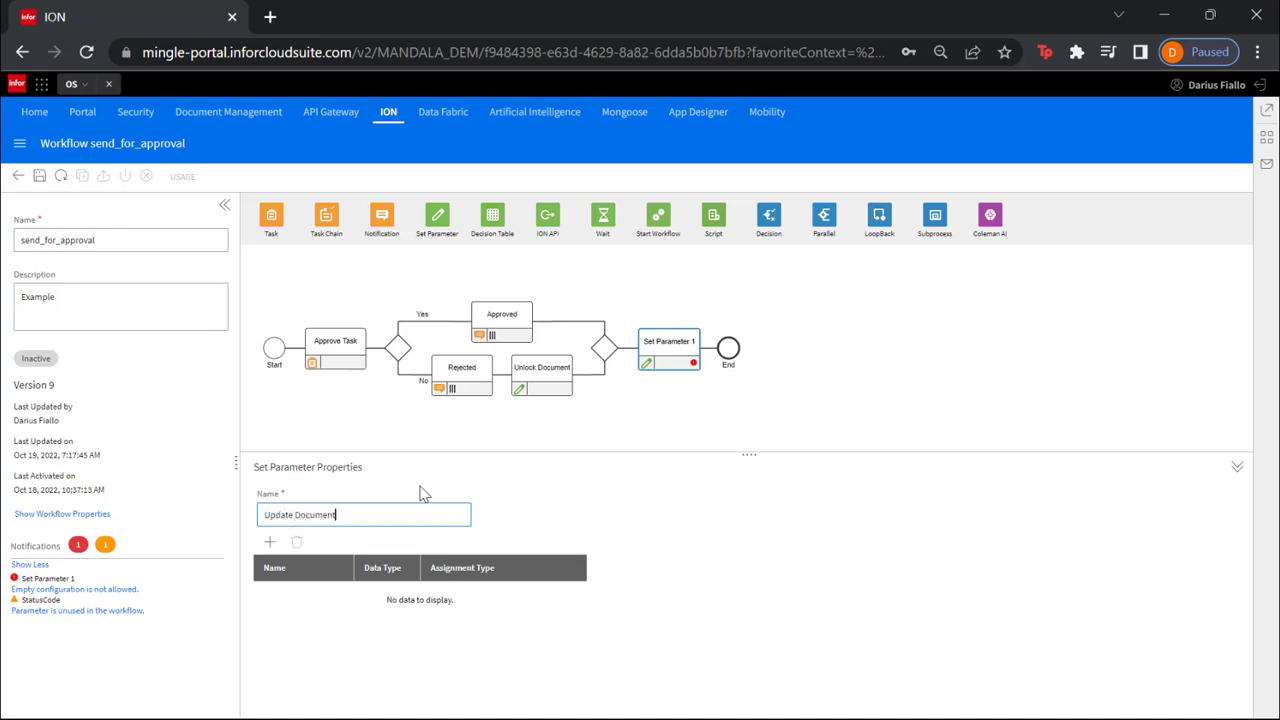
pyautogui.click(478, 533)
# Step: Make the Update Document step assign the value Updated to the StatusCode parameter, and save the workflow
pyautogui.click(269, 542)
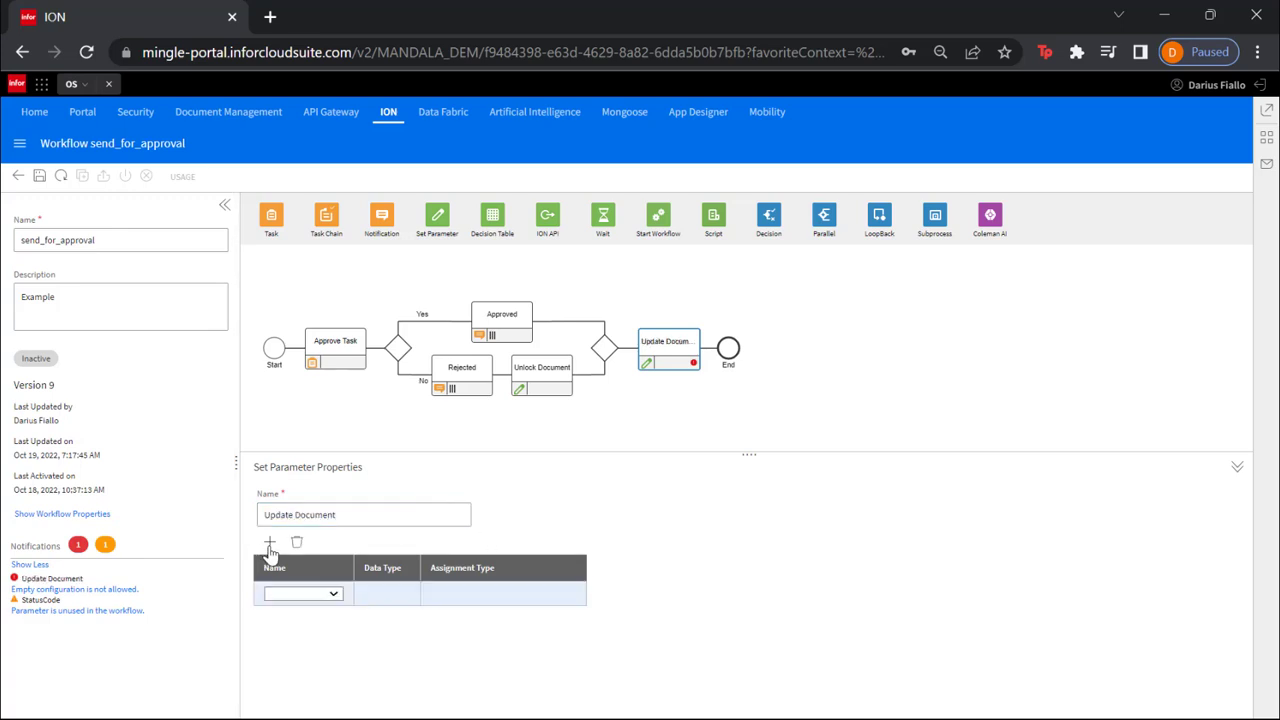
pyautogui.click(276, 598)
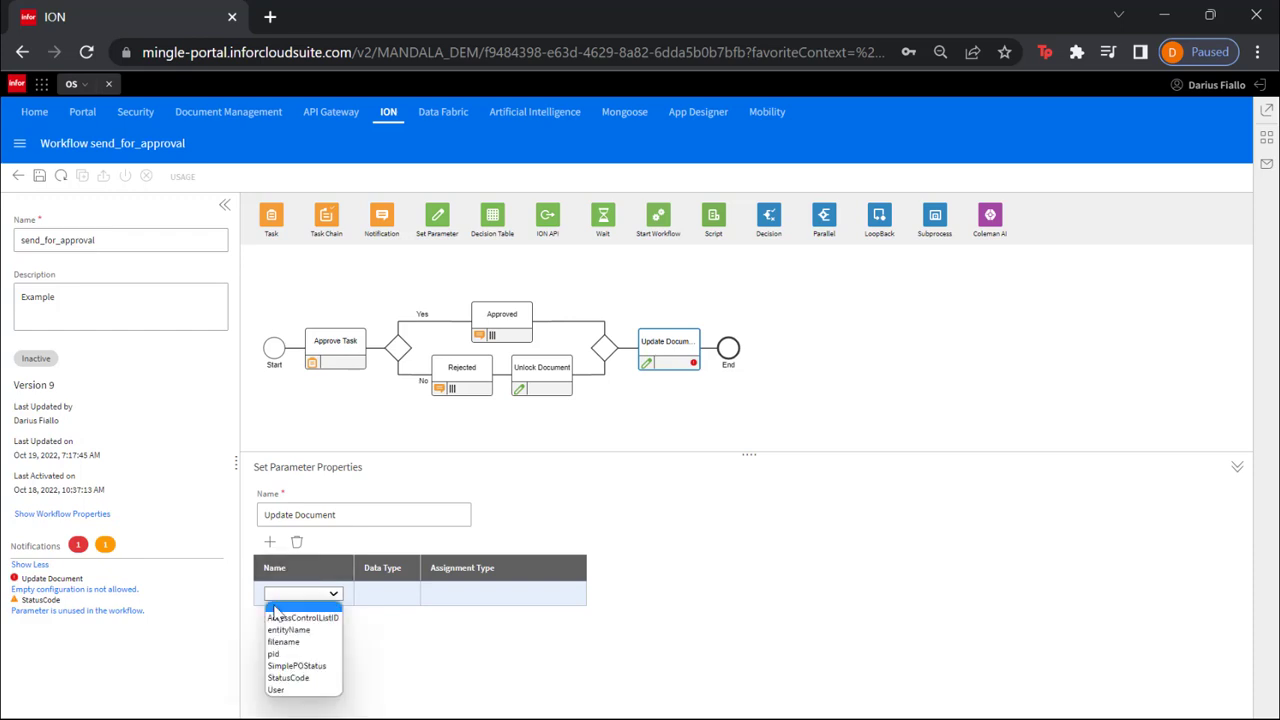
pyautogui.click(288, 678)
pyautogui.click(630, 662)
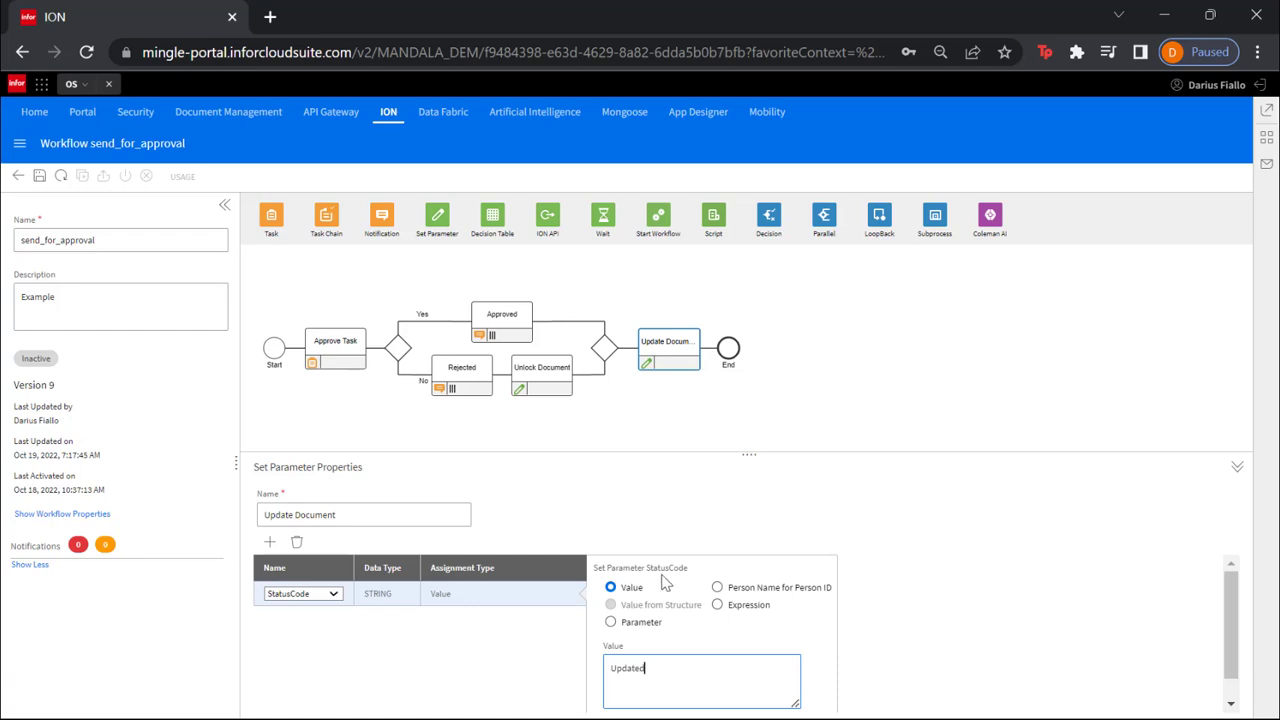
pyautogui.click(938, 512)
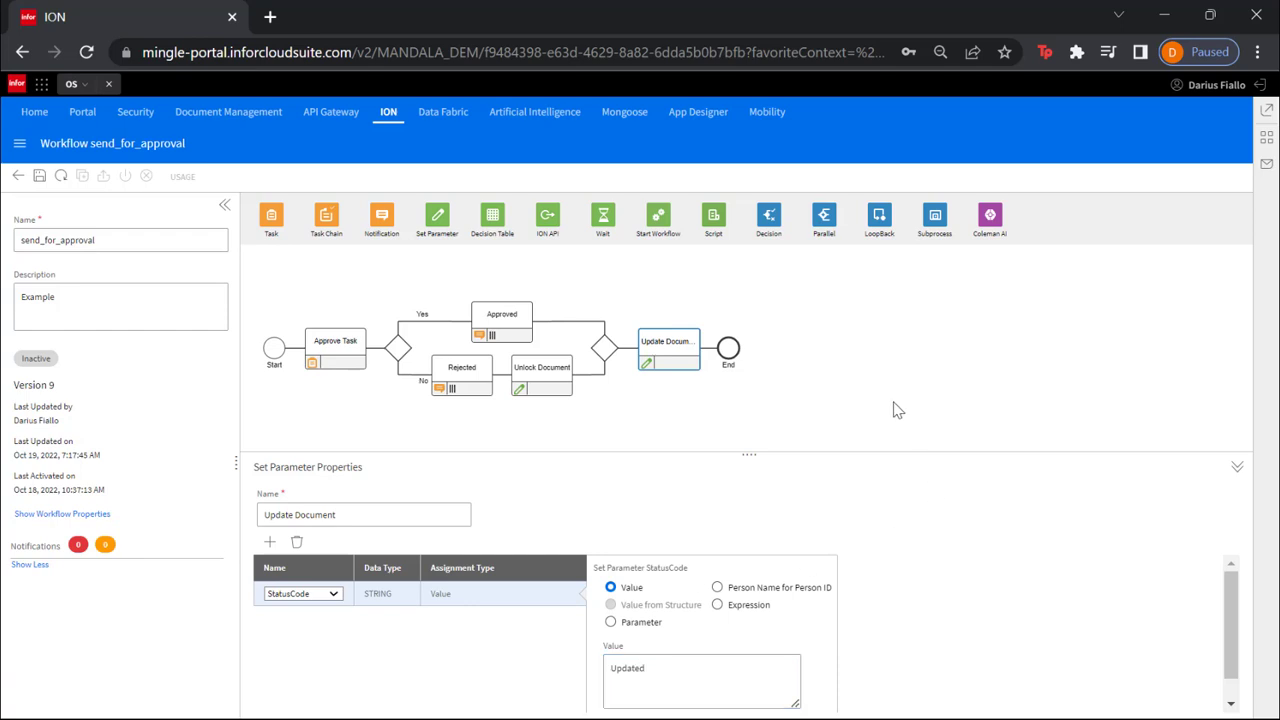
pyautogui.click(40, 176)
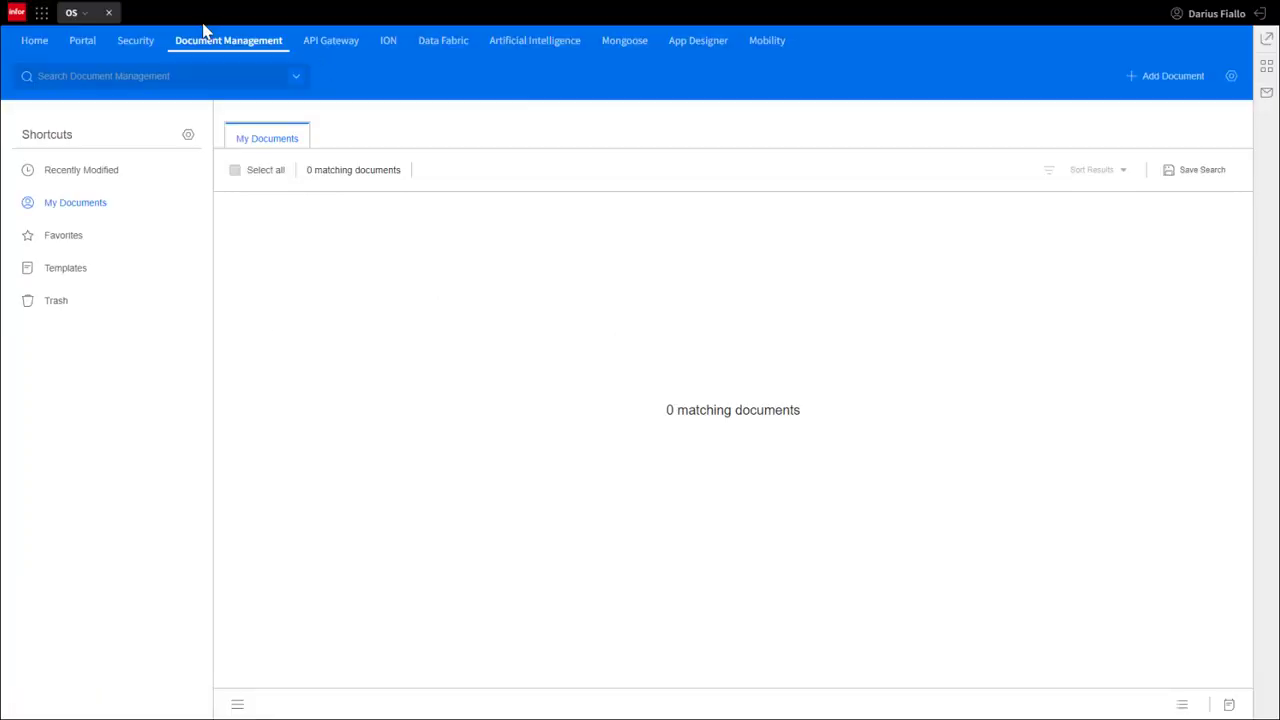
# Step: In Document Management's ION Configuration, add a workflow configuration named send_for_approval for Simple PO Document
pyautogui.click(1231, 76)
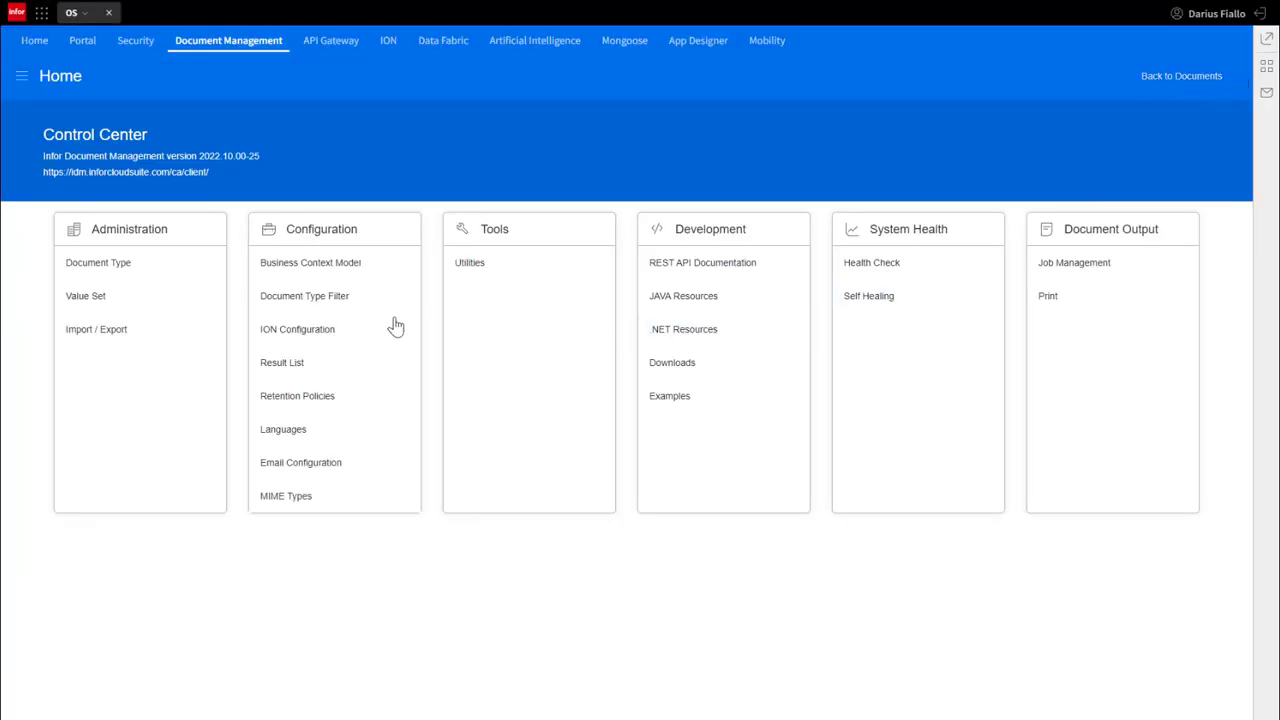
pyautogui.click(305, 327)
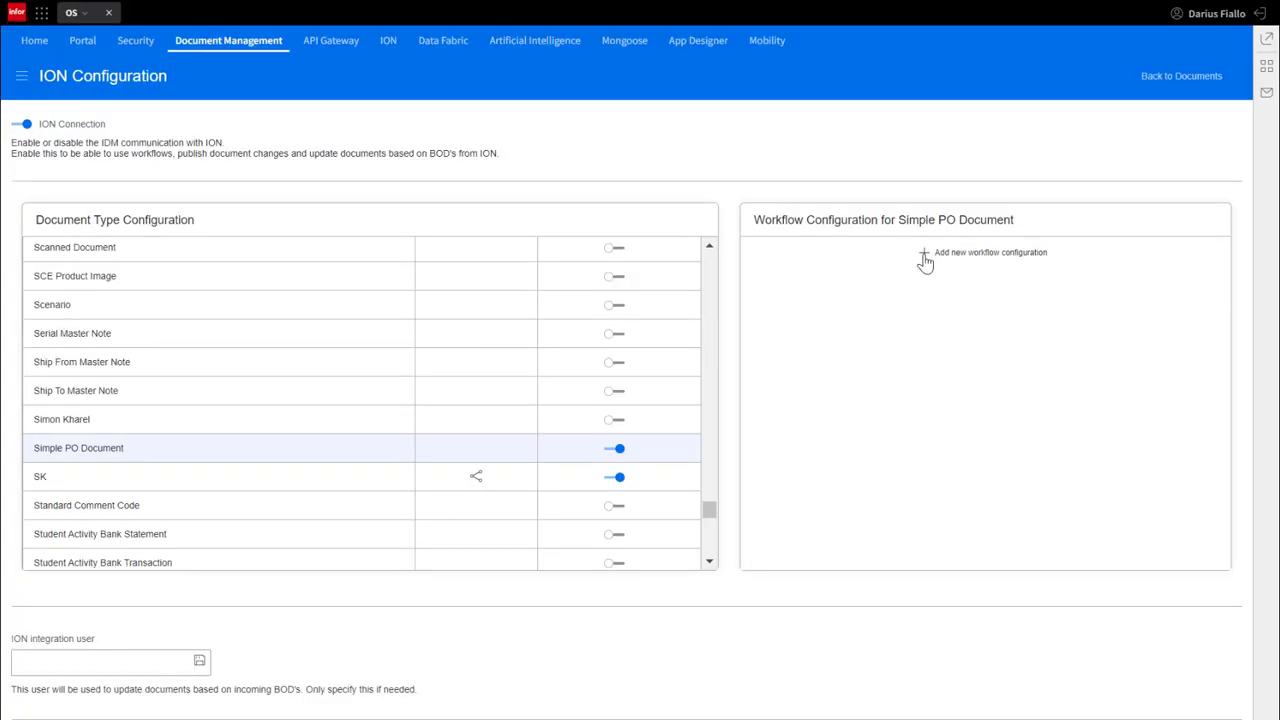
pyautogui.click(923, 254)
pyautogui.click(672, 260)
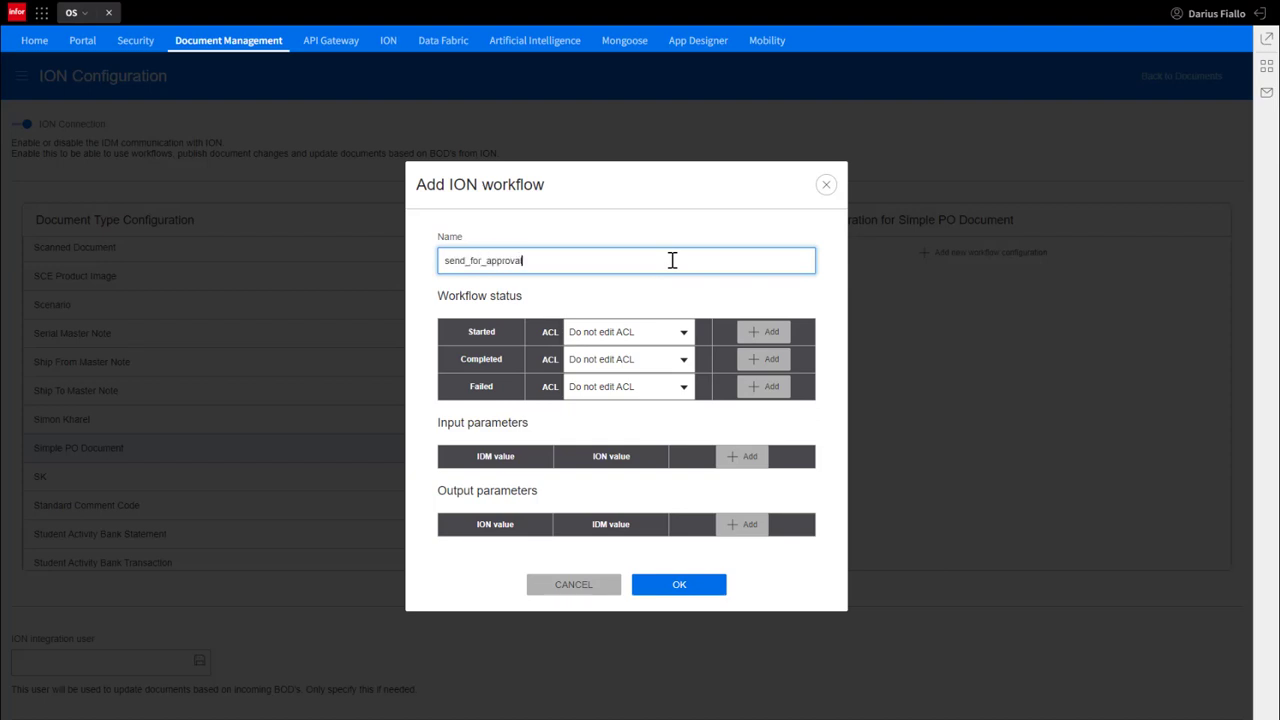
# Step: Set the send_for_approval configuration's status ACLs to After Approval for Started, After Approval for Completed and Creation for Failed
pyautogui.click(659, 335)
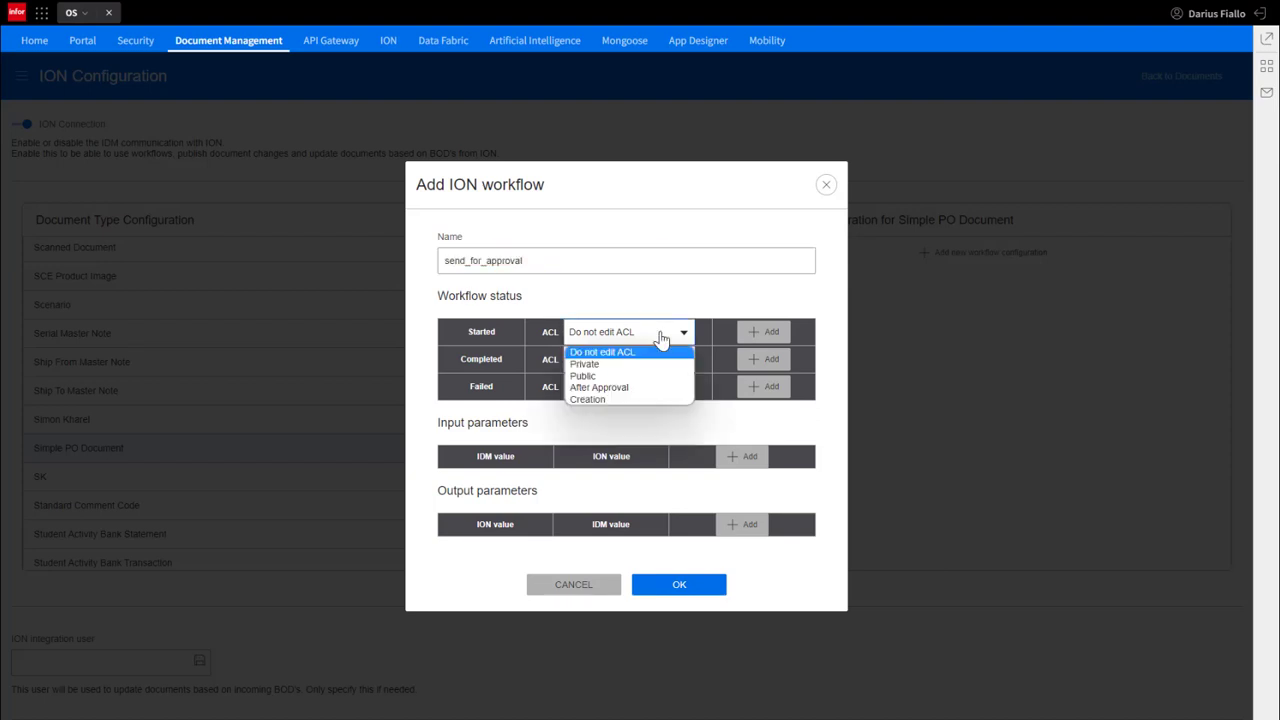
pyautogui.click(622, 388)
pyautogui.click(623, 362)
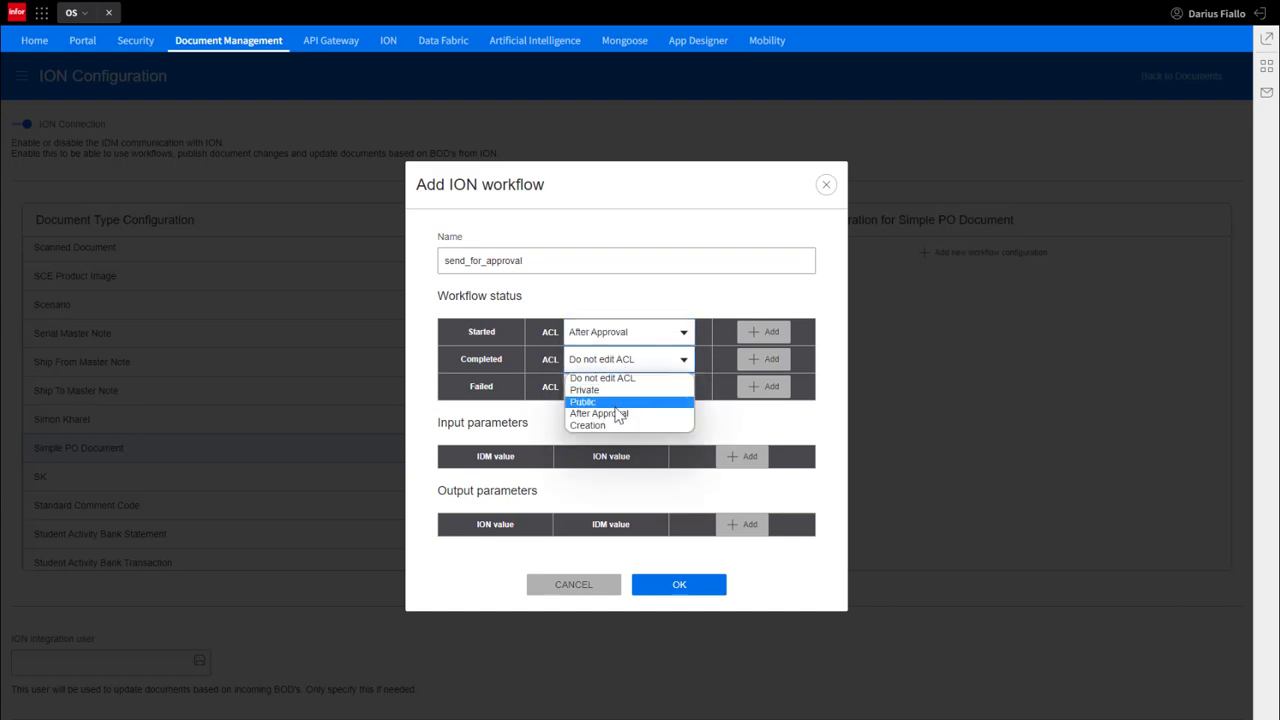
pyautogui.click(618, 413)
pyautogui.click(623, 390)
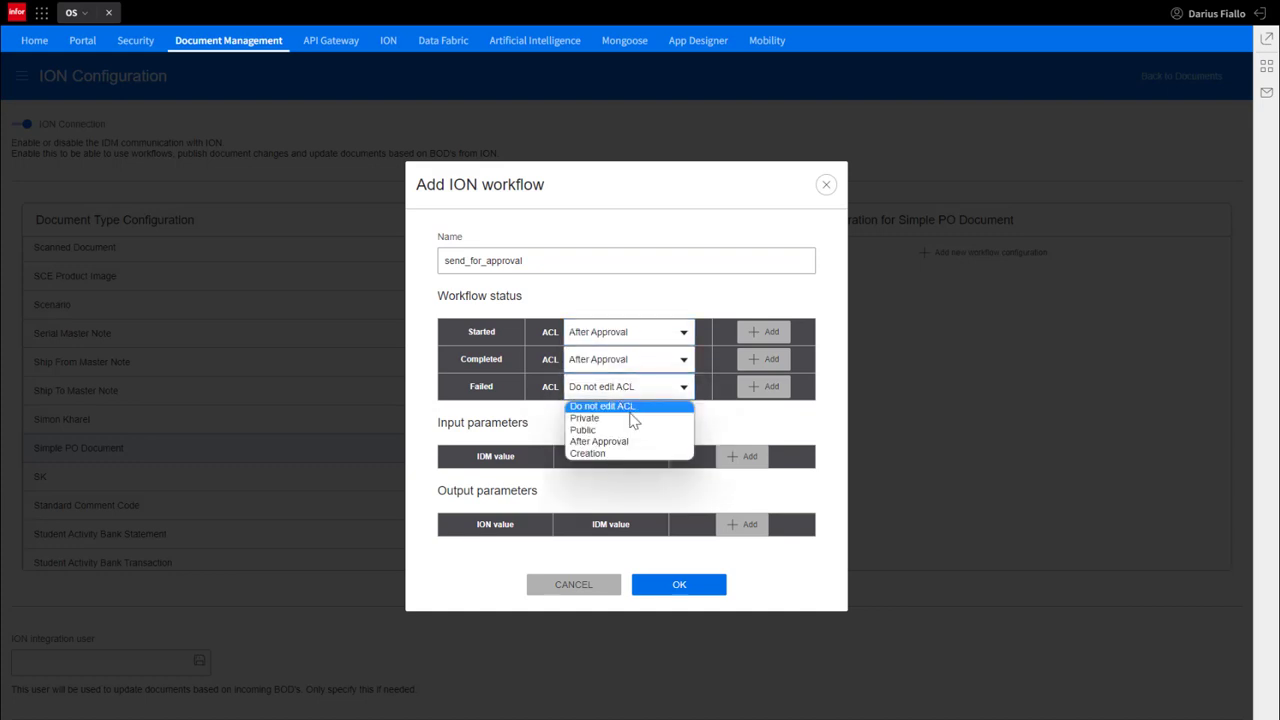
pyautogui.click(612, 454)
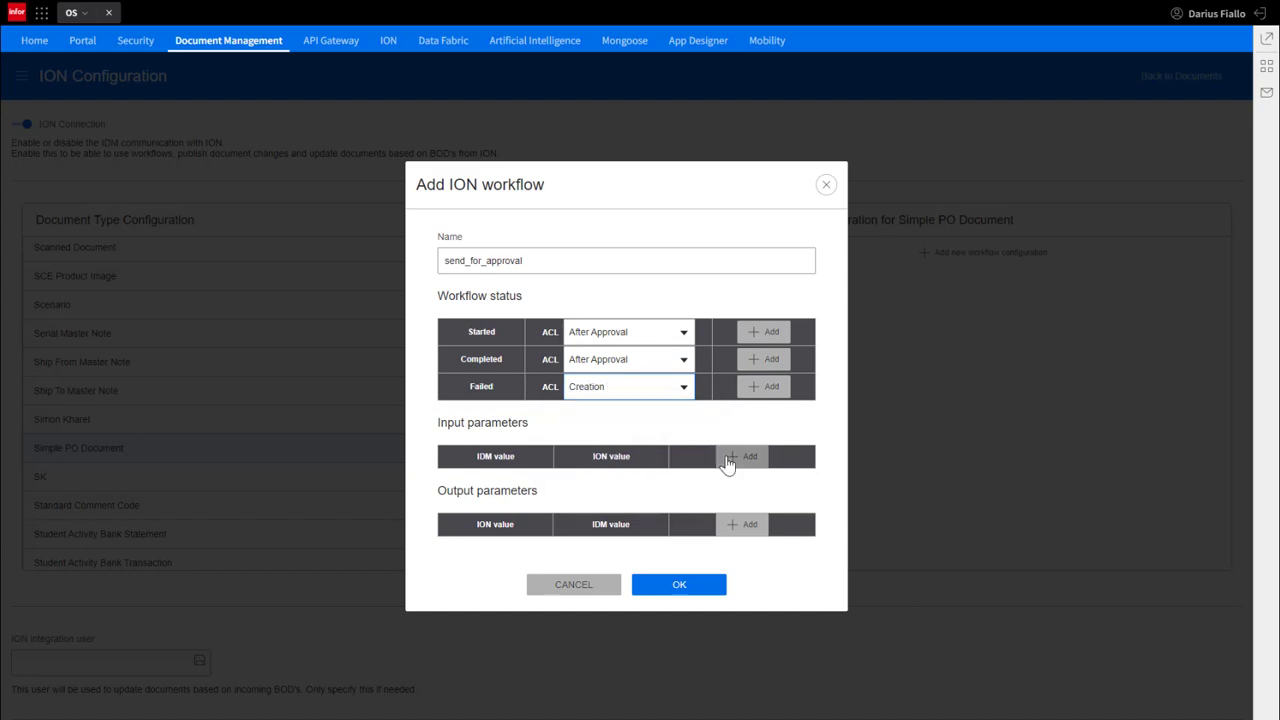
# Step: Map input parameters pid, entityName, filename, acl and createdByName, map output parameters Simple_PO_Status and acl, and confirm the workflow configuration
pyautogui.click(744, 456)
pyautogui.click(538, 478)
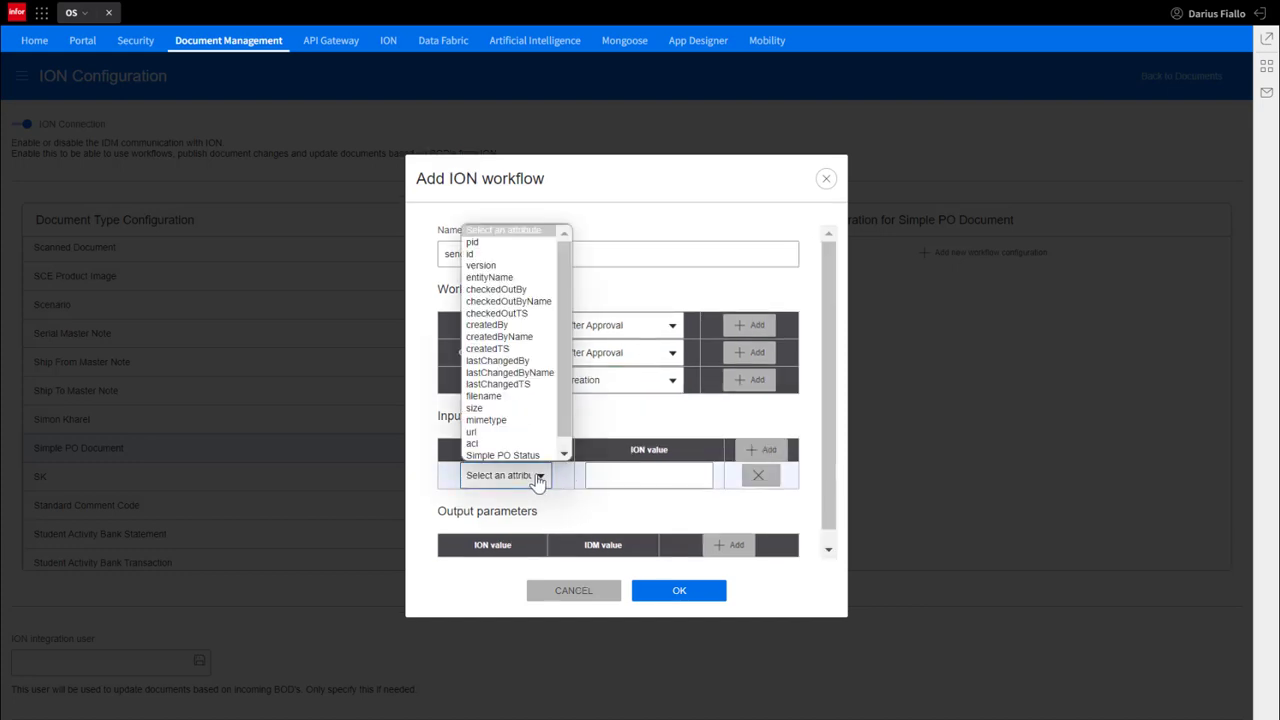
pyautogui.scroll(-1, 467, 240)
pyautogui.click(468, 233)
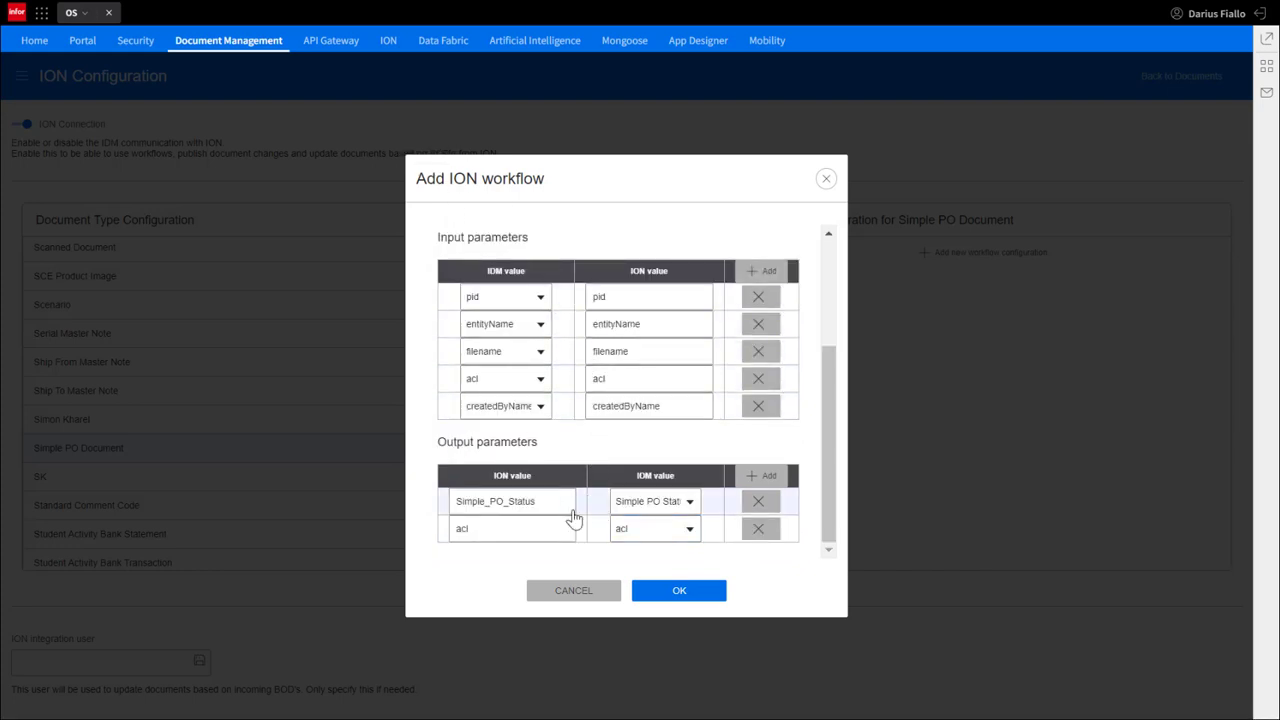
pyautogui.click(676, 591)
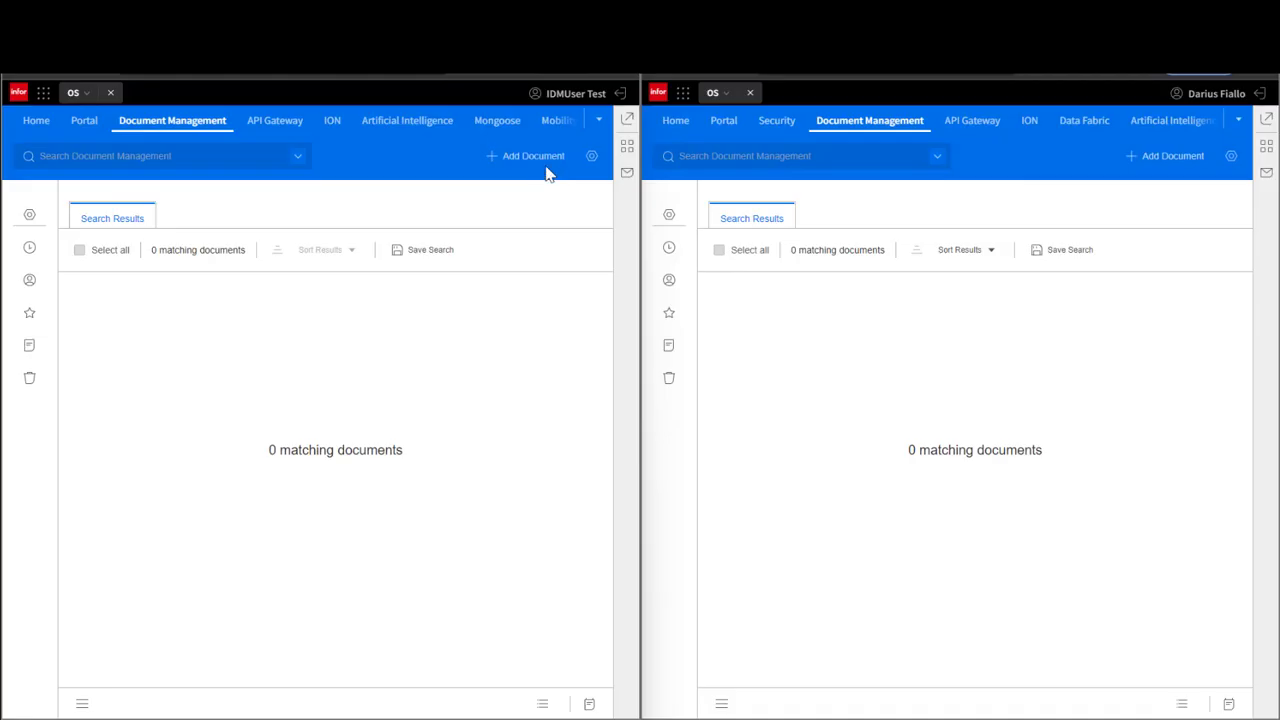
# Step: In the test user's Document Management session, create a new document of type Simple PO Document
pyautogui.click(531, 160)
pyautogui.click(352, 440)
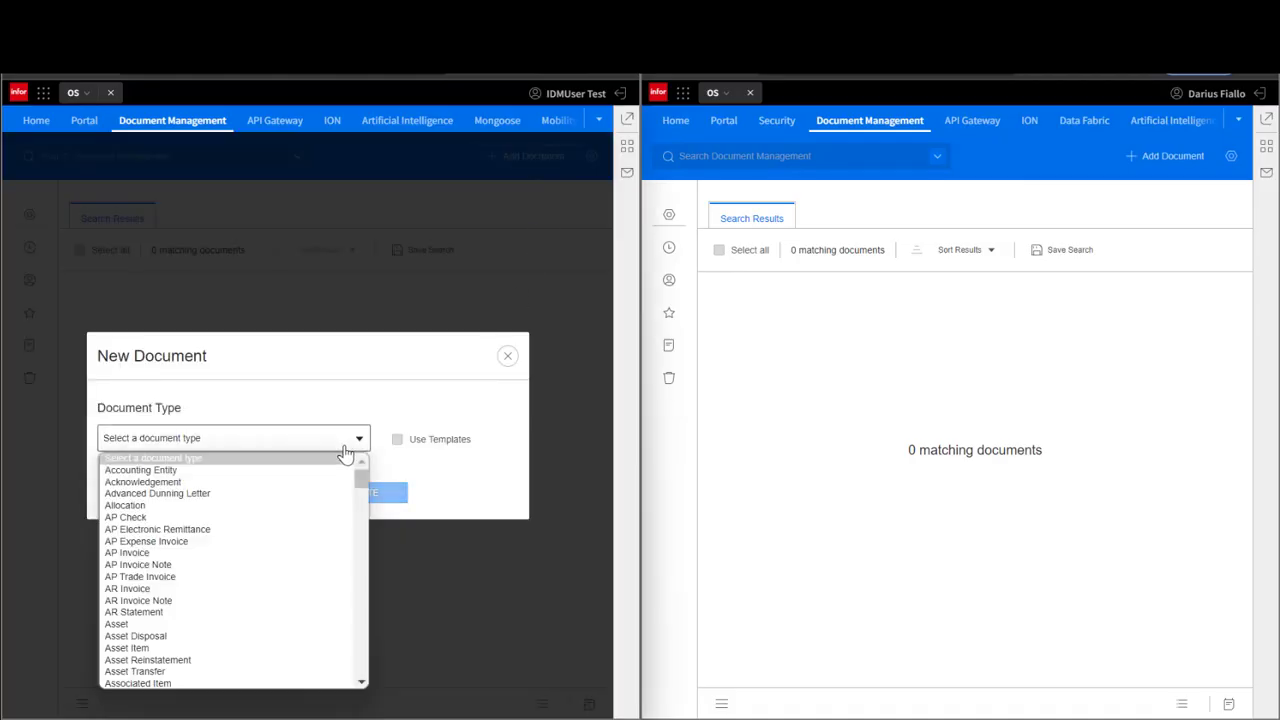
pyautogui.write('simple')
pyautogui.press('Return')
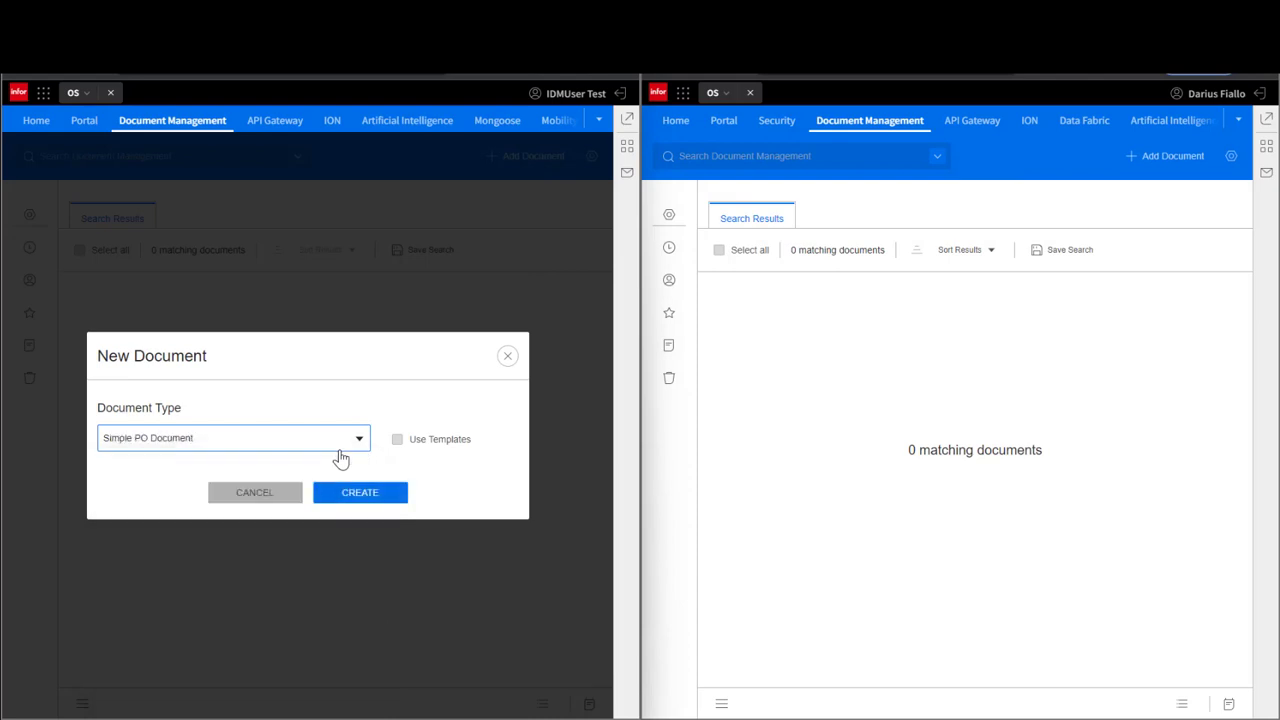
pyautogui.click(352, 494)
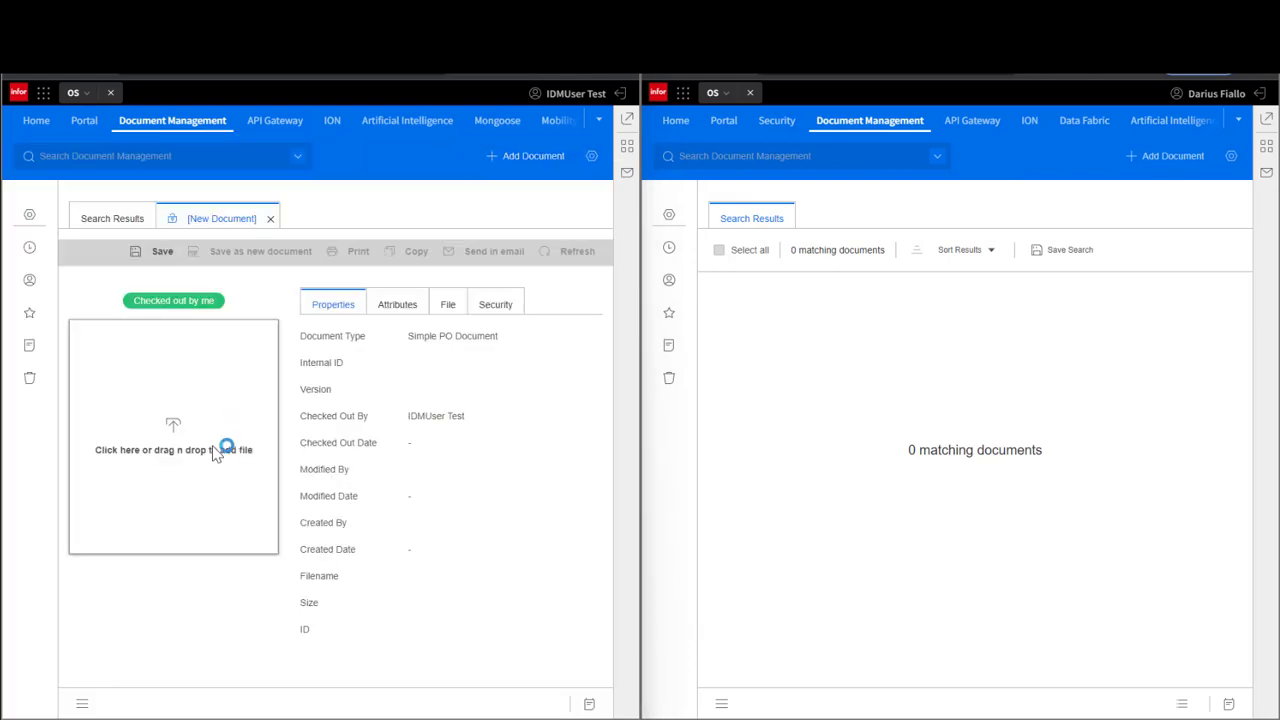
# Step: Attach the file purchase-order.docx to the new document and save it
pyautogui.click(204, 449)
pyautogui.click(237, 225)
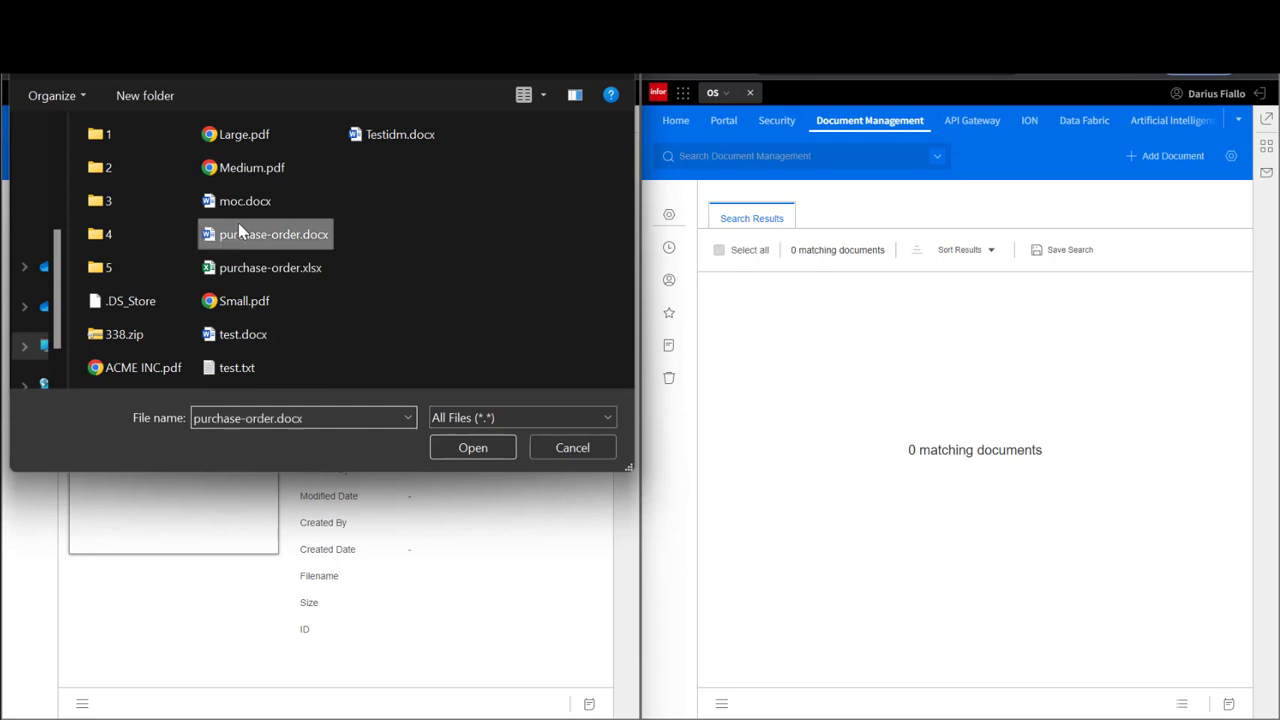
pyautogui.click(467, 448)
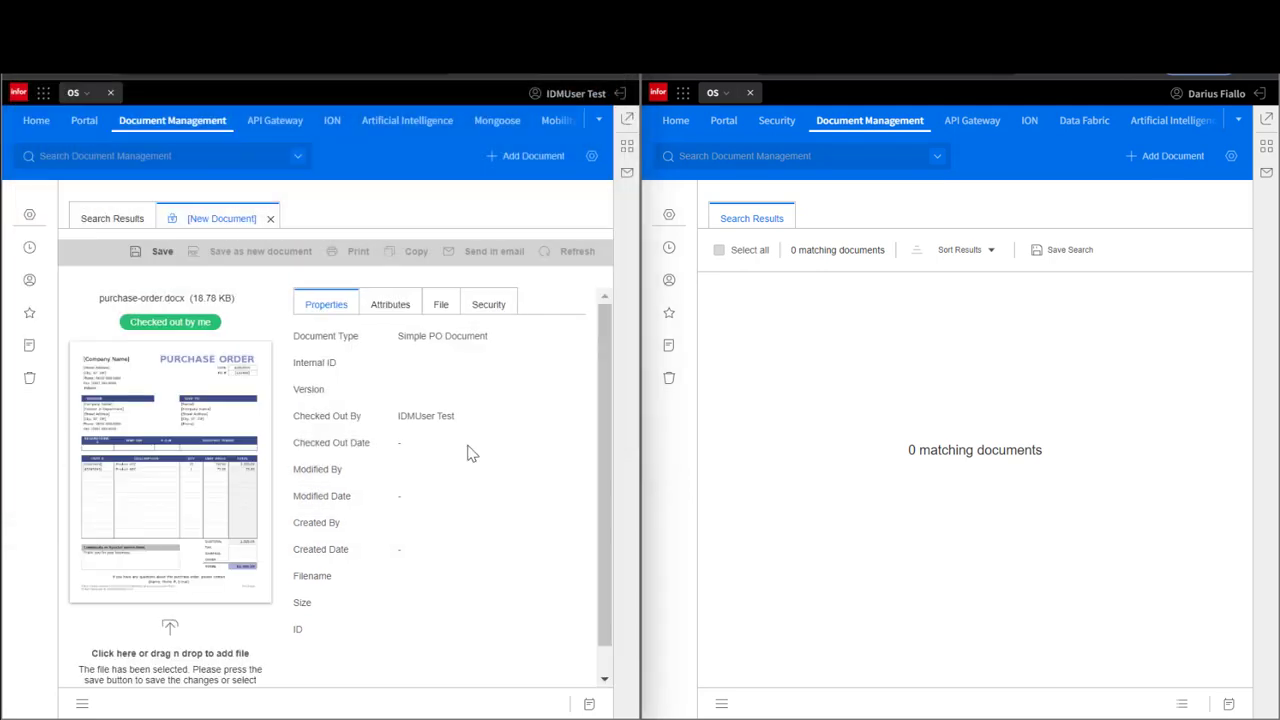
pyautogui.click(163, 254)
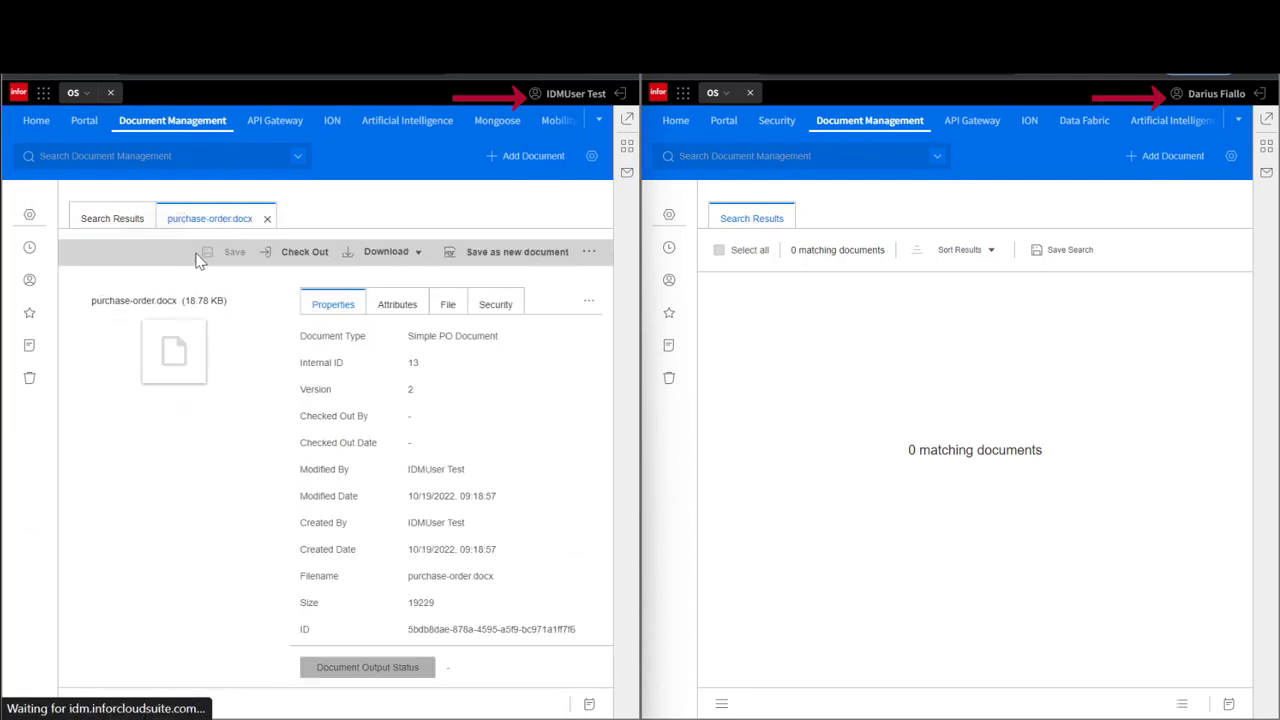
# Step: Start the send_for_approval workflow on the saved purchase-order.docx document
pyautogui.click(592, 254)
pyautogui.moveTo(583, 278)
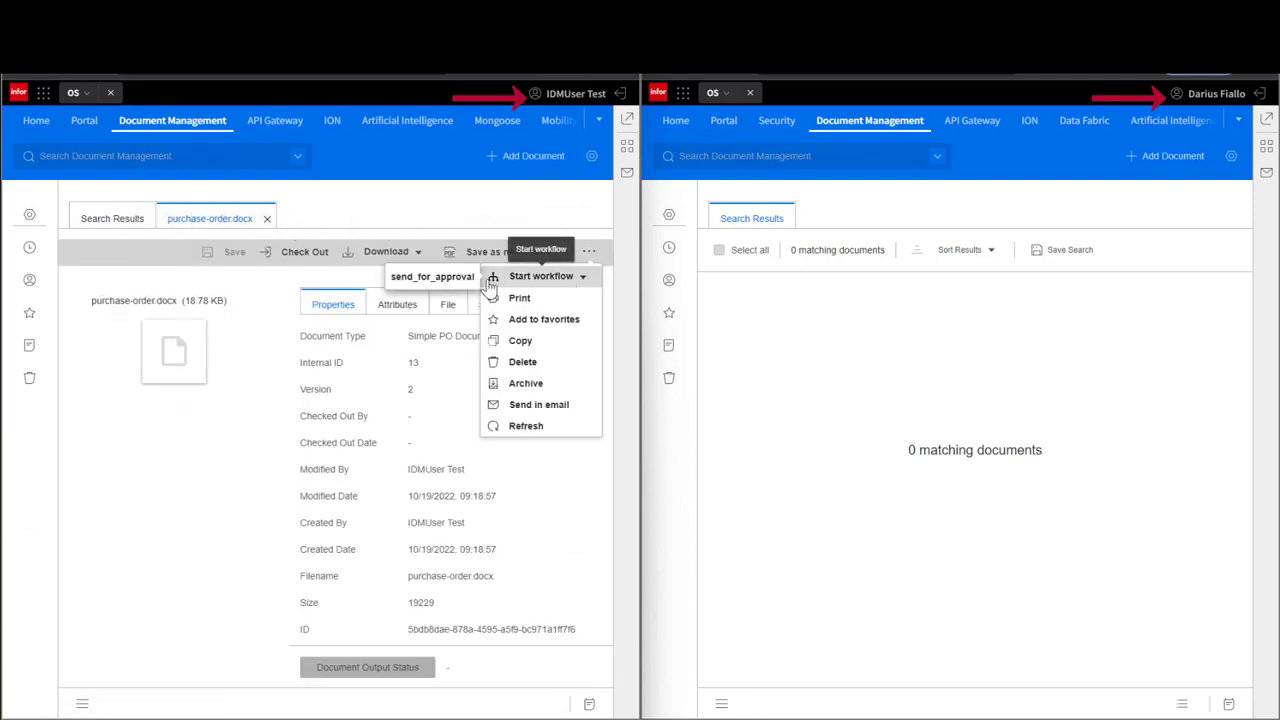
pyautogui.click(432, 277)
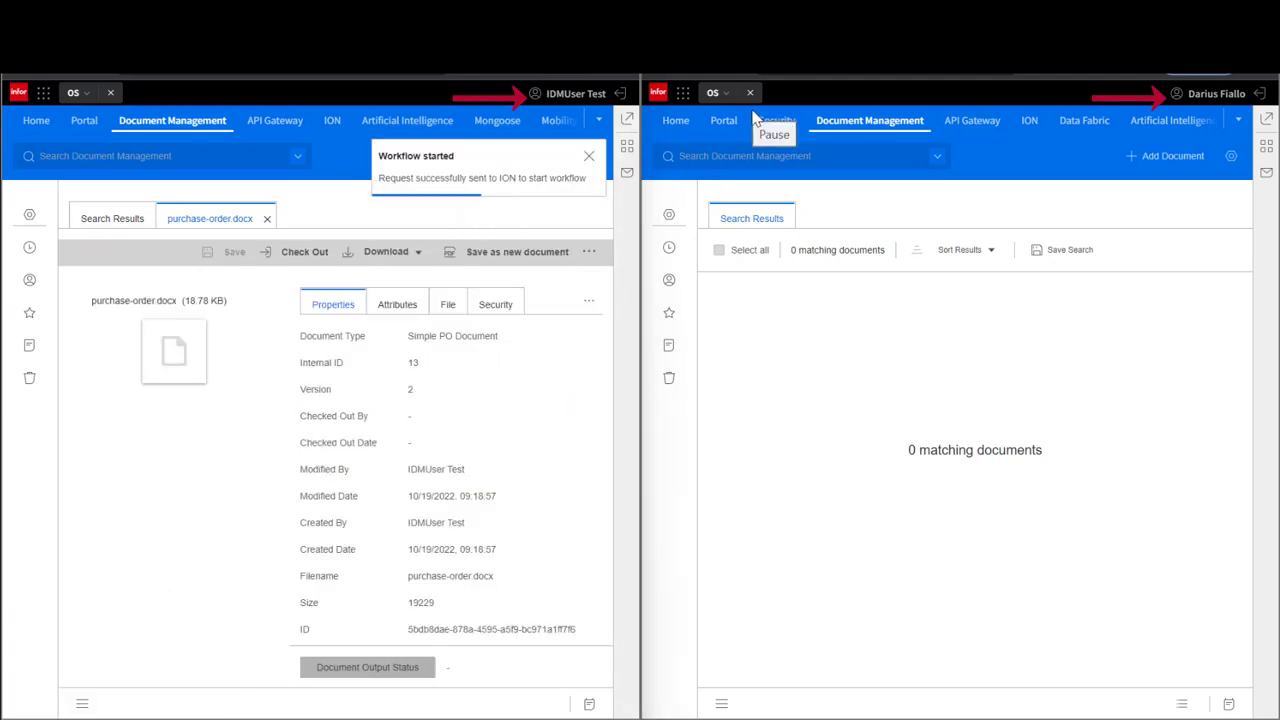
# Step: From the approver's inbox, open the purchase order approval task, drill back to its document and examine the document's access control list
pyautogui.click(1265, 174)
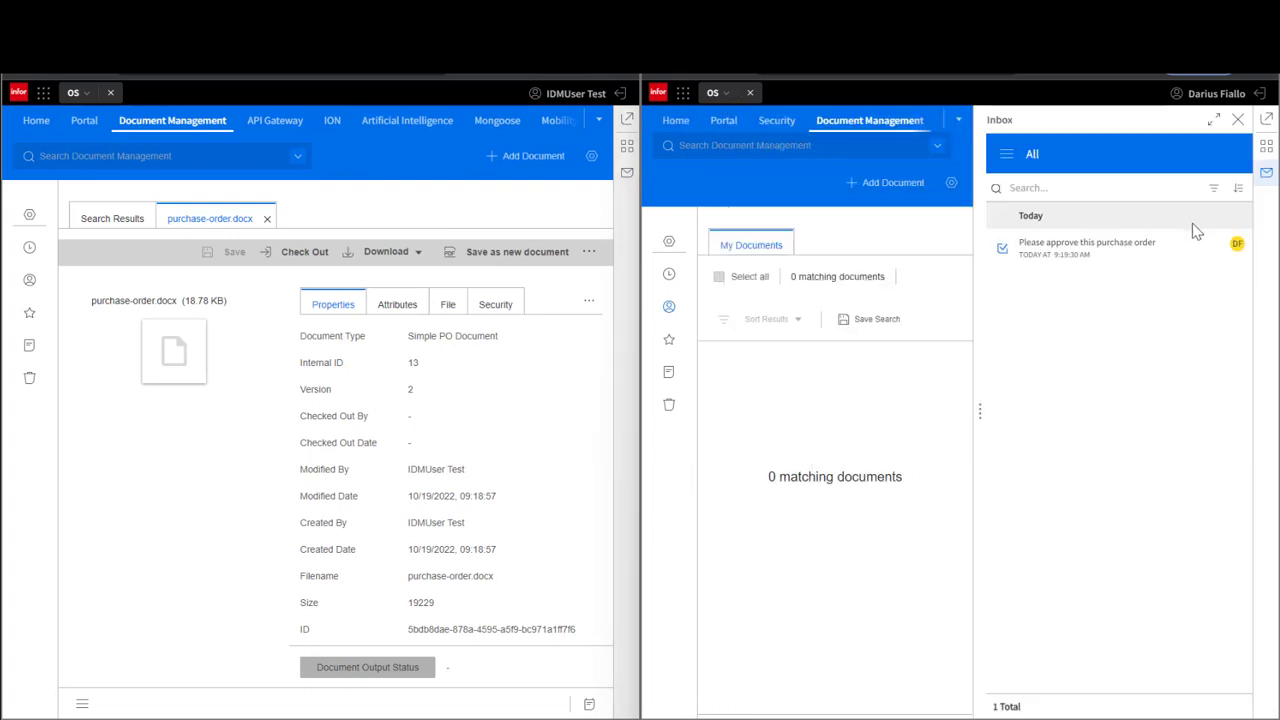
pyautogui.click(1196, 246)
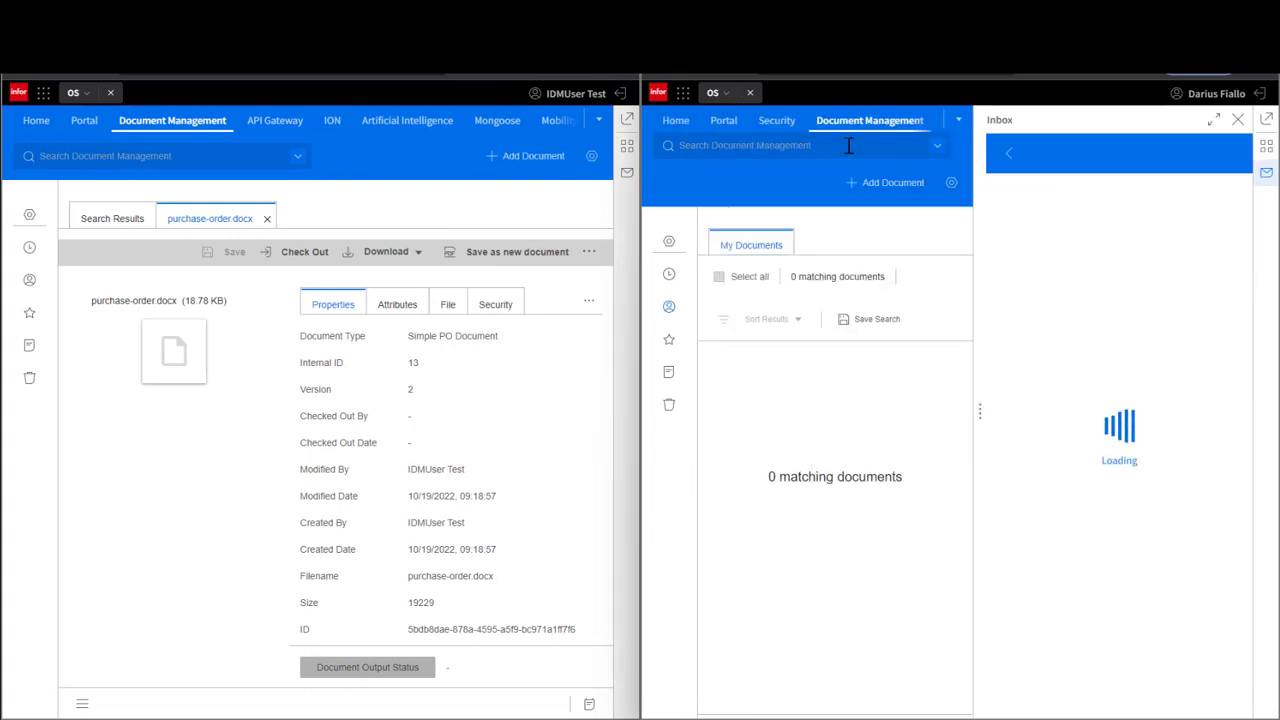
pyautogui.click(1218, 242)
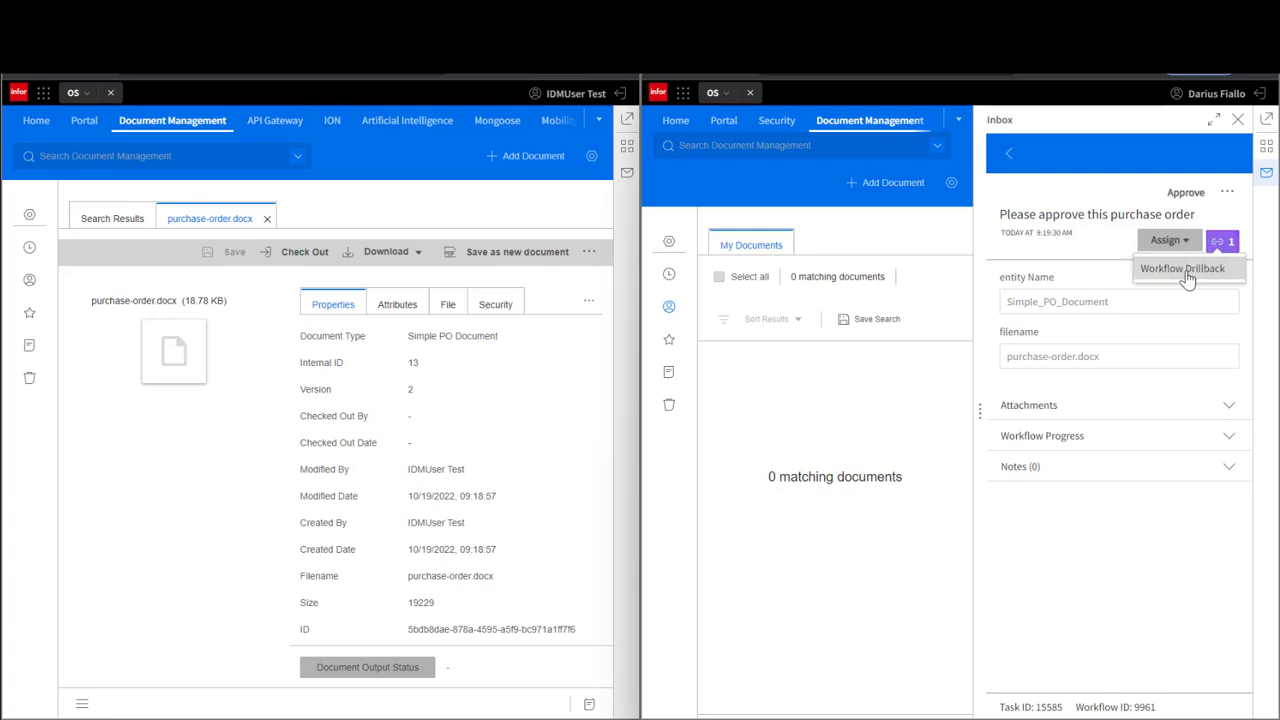
pyautogui.click(1180, 268)
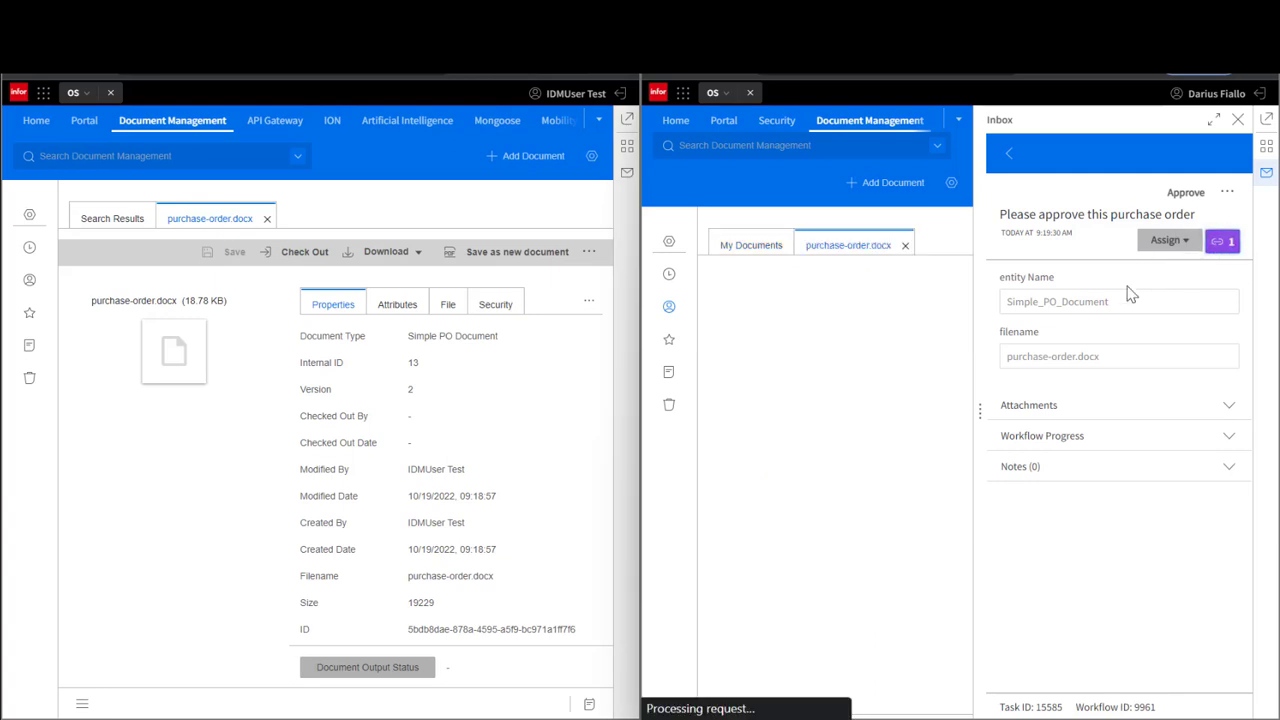
pyautogui.click(1266, 174)
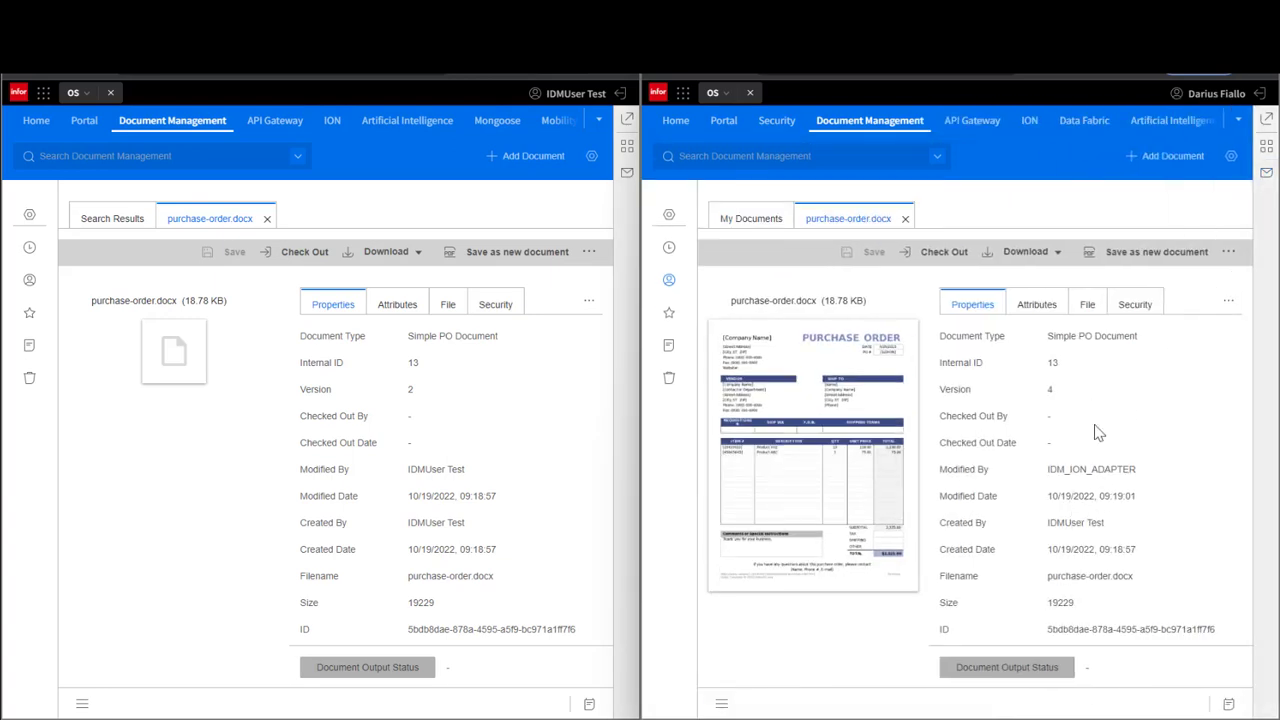
pyautogui.click(1136, 304)
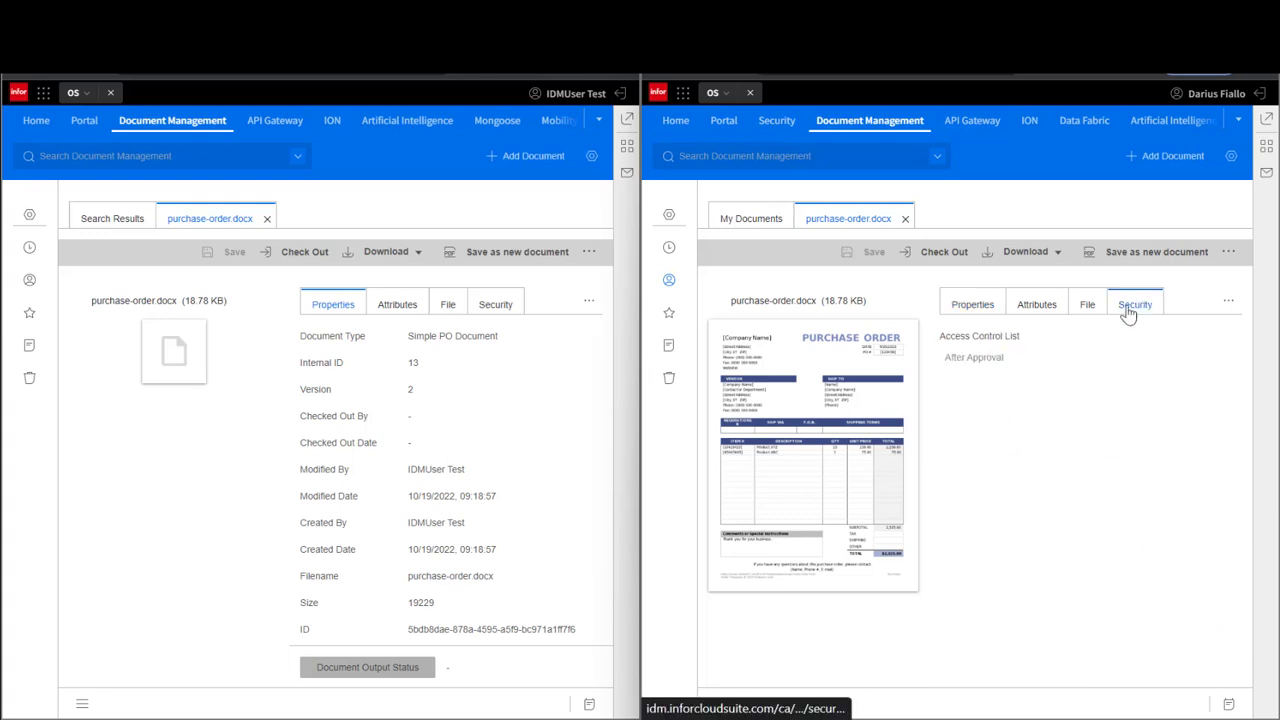
# Step: Approve the purchase order task in the approver's inbox and close the inbox
pyautogui.click(1266, 174)
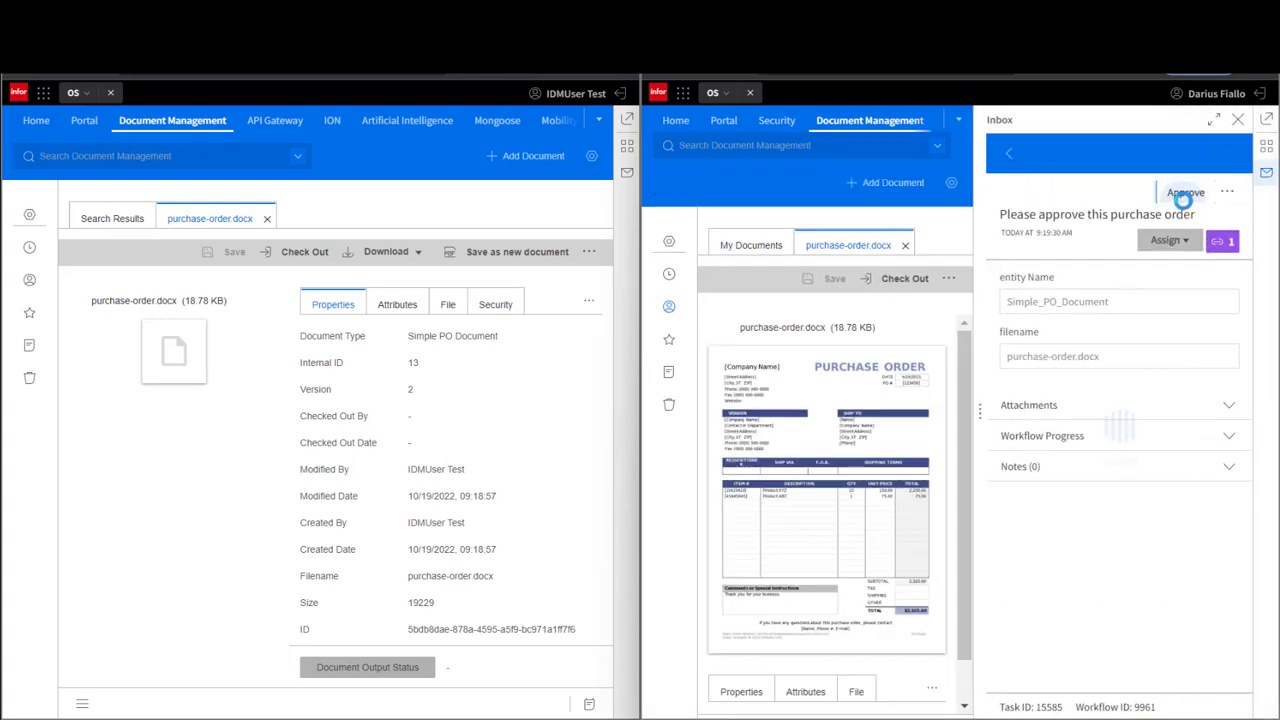
pyautogui.click(1182, 195)
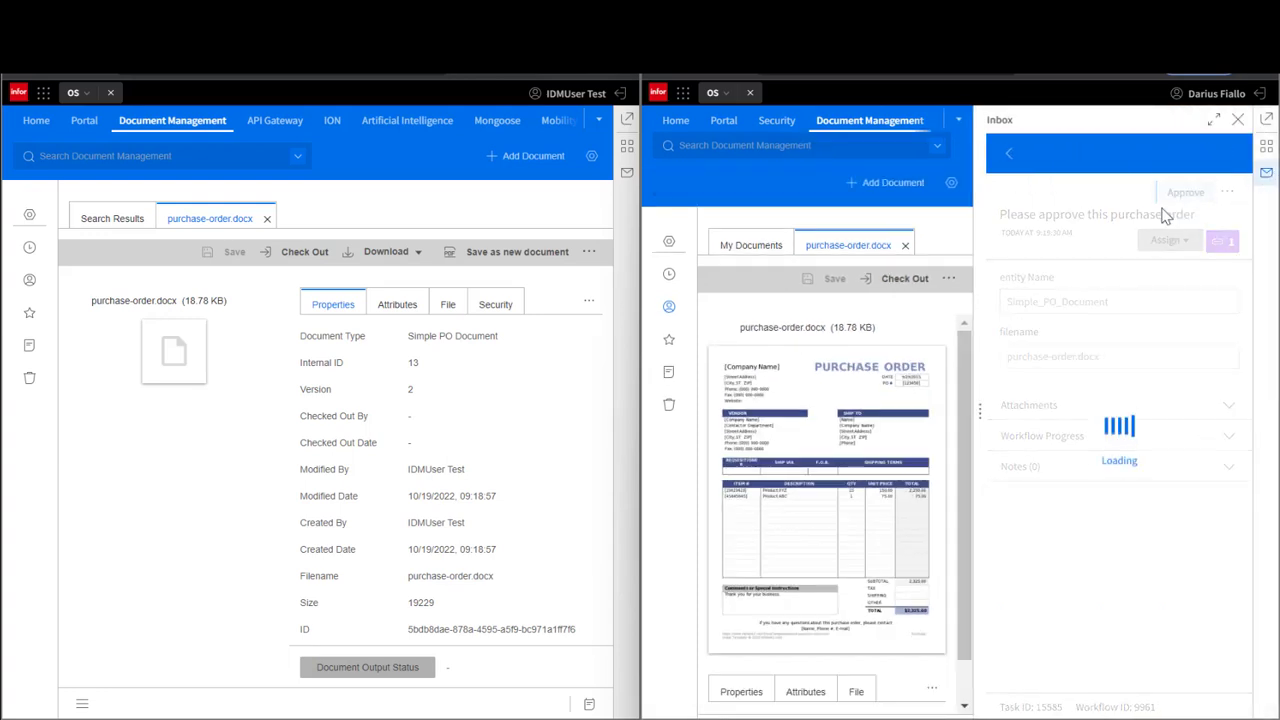
pyautogui.click(1266, 176)
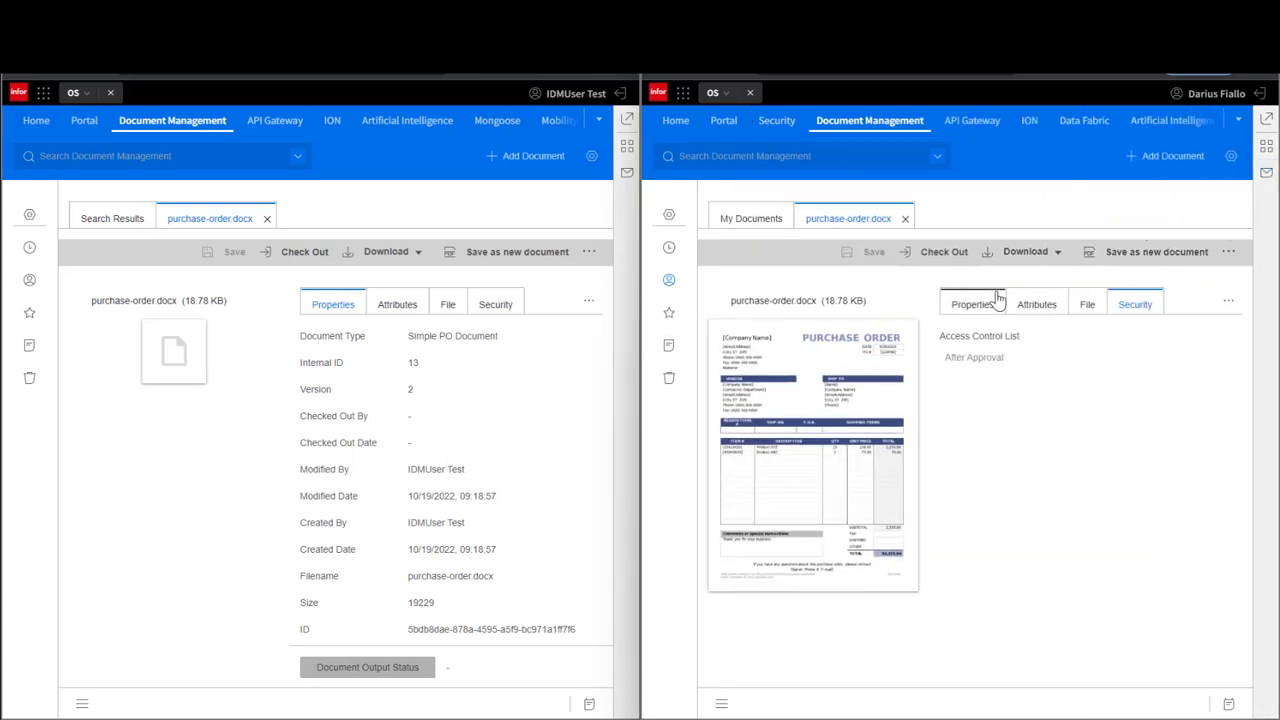
# Step: Examine the Simple PO Status attribute in the approver's view of the document, refreshing the document
pyautogui.click(985, 306)
pyautogui.click(1036, 304)
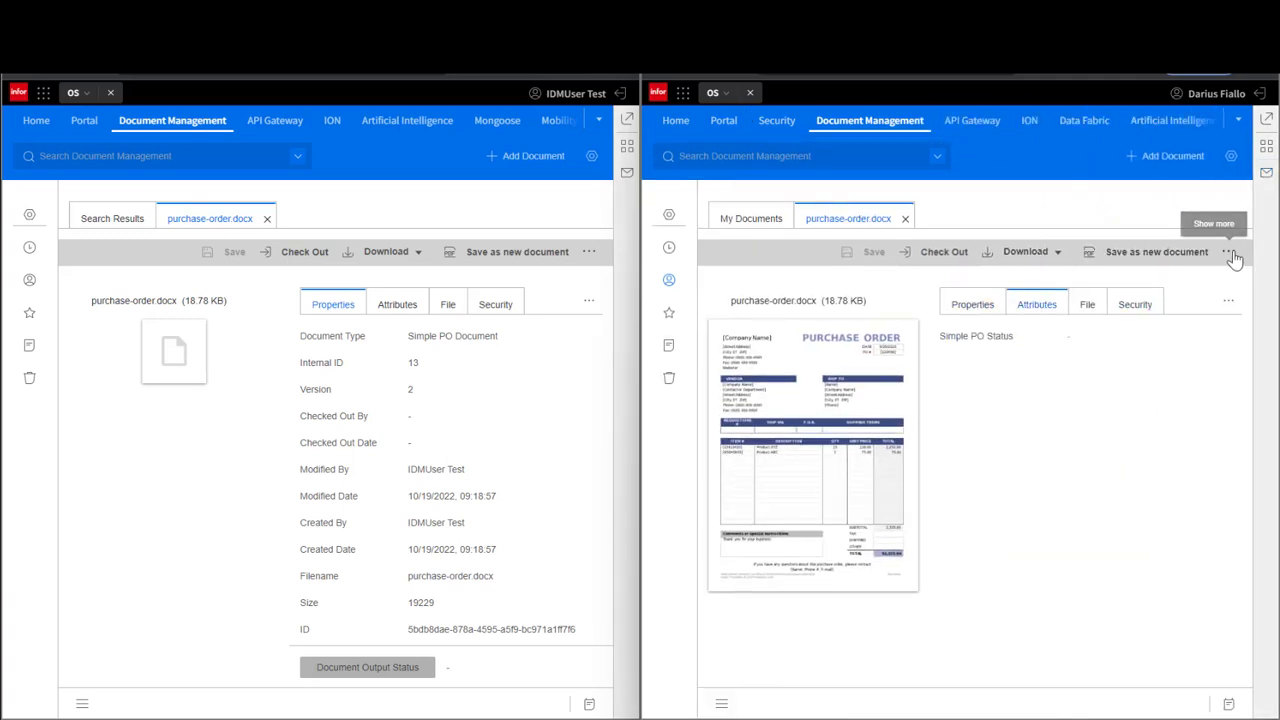
pyautogui.click(1228, 251)
pyautogui.click(1168, 428)
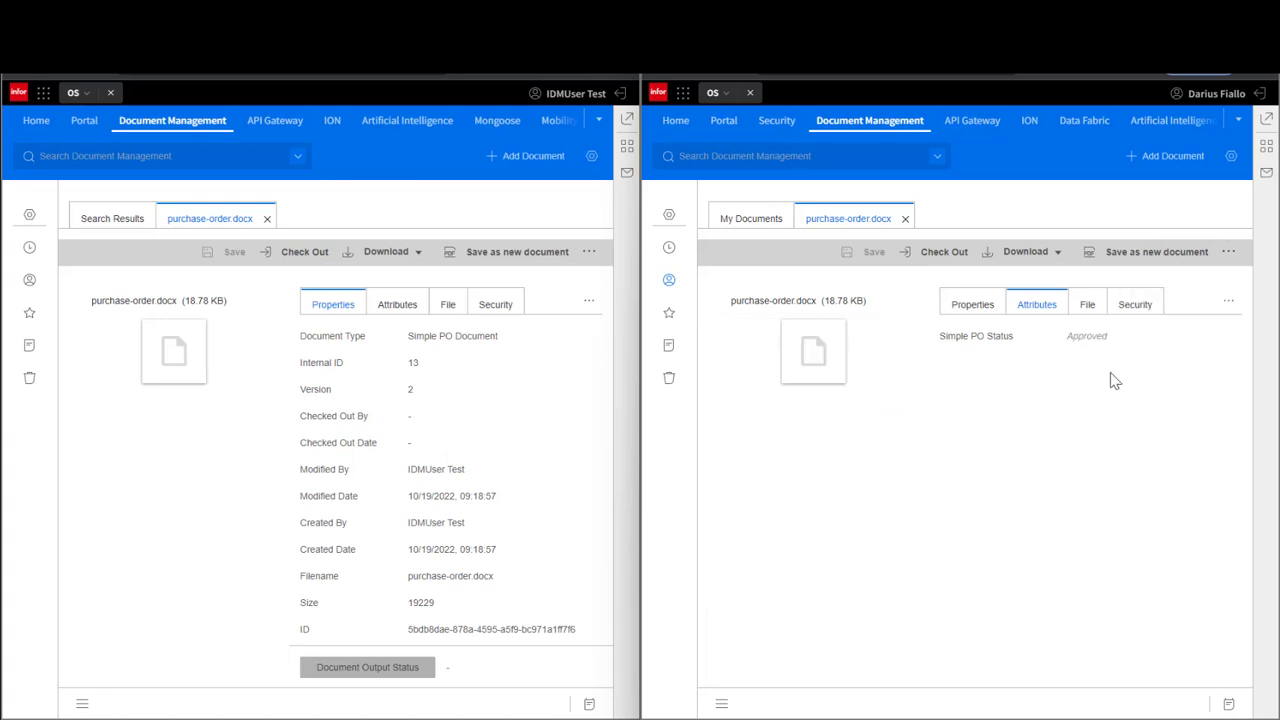
# Step: In the test user's inbox, open the approval notification, drill back to its document, remove the notification and close the inbox
pyautogui.click(626, 174)
pyautogui.click(466, 249)
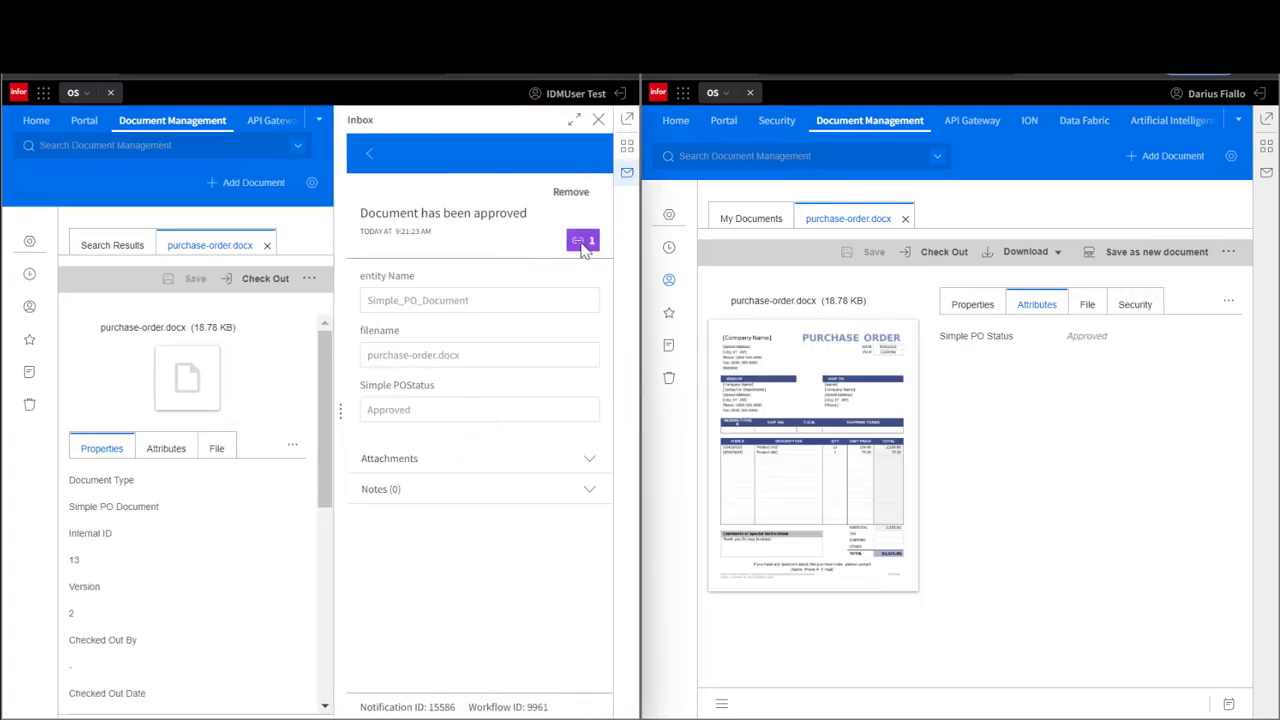
pyautogui.click(583, 242)
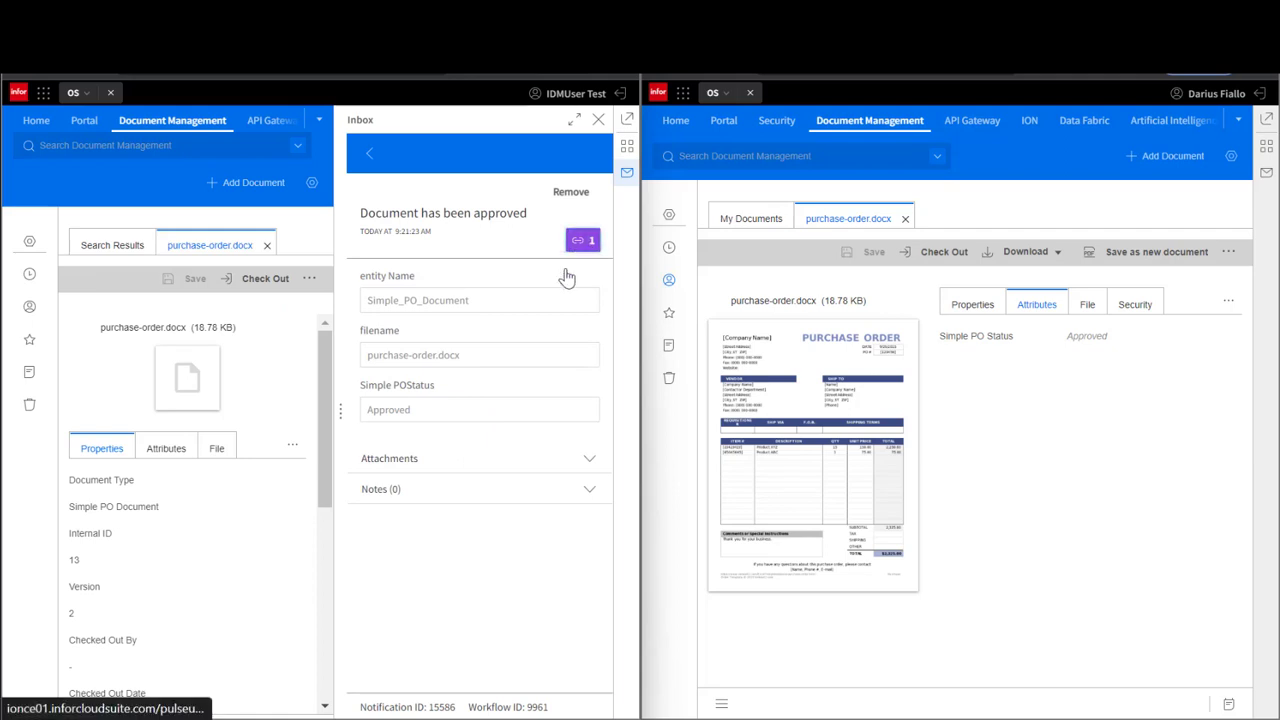
pyautogui.click(573, 195)
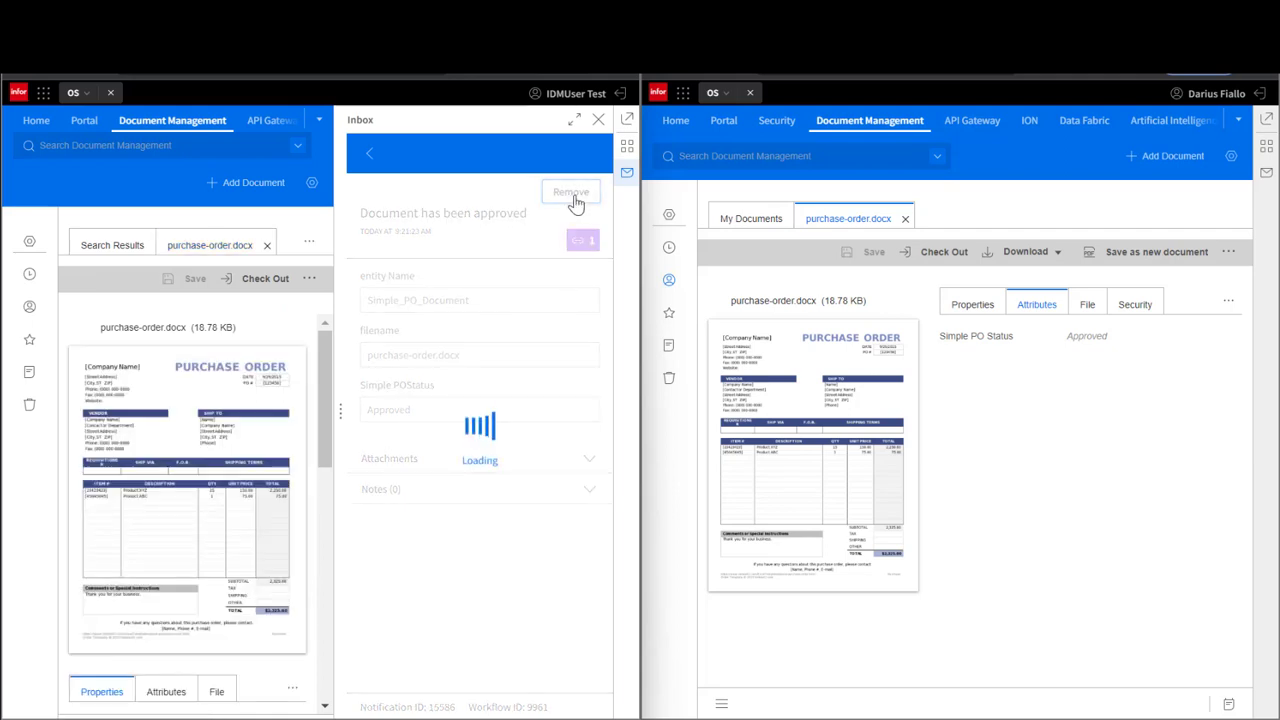
pyautogui.click(632, 182)
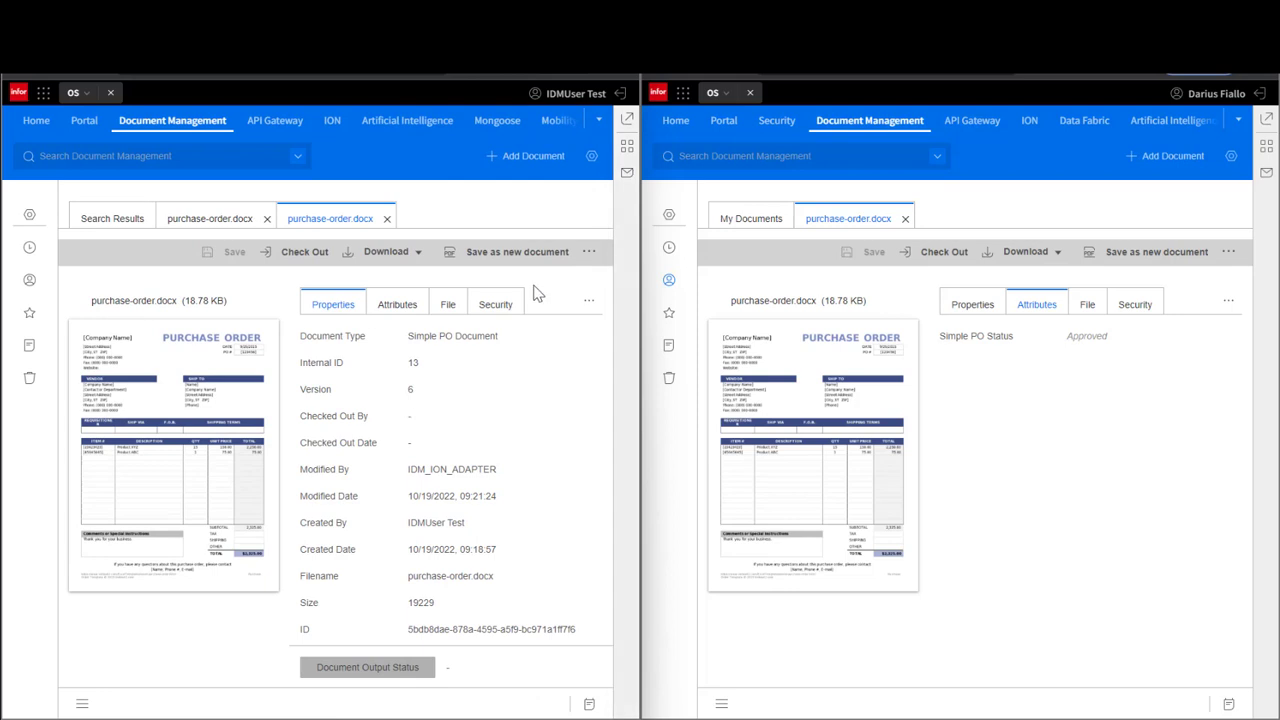
# Step: Examine the attributes and security settings of the reopened purchase-order.docx in the test user's session
pyautogui.click(400, 306)
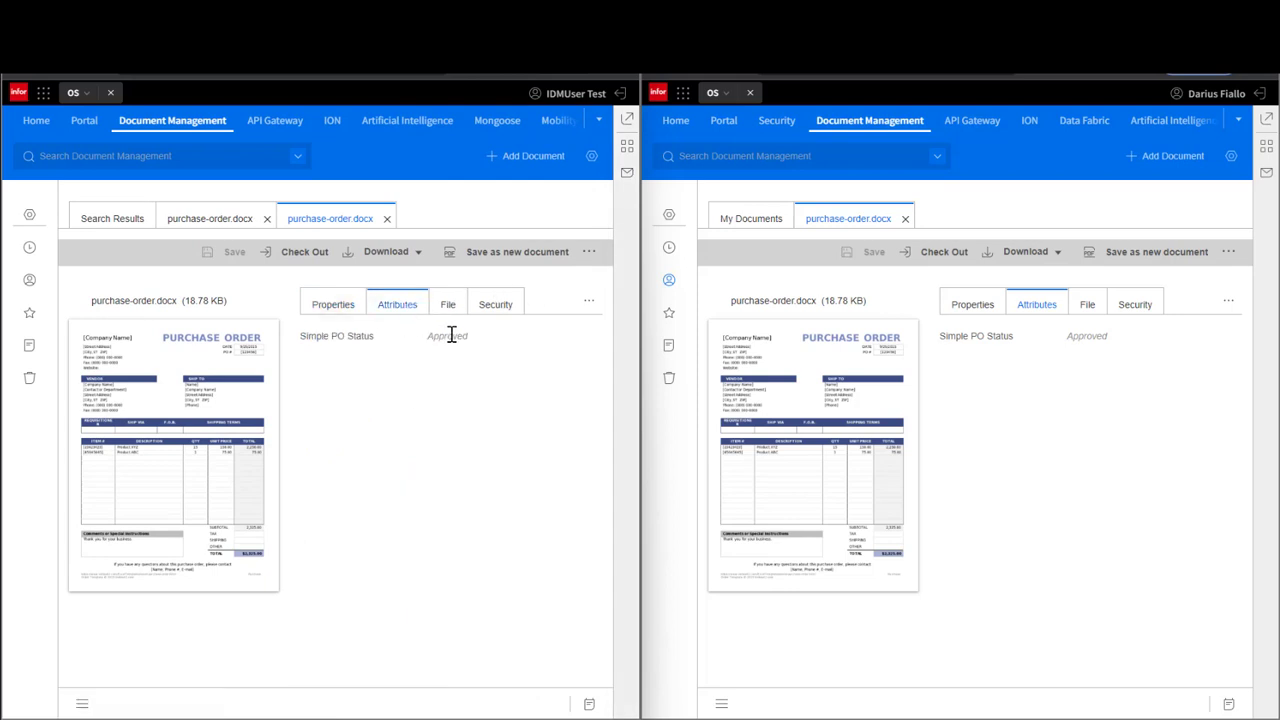
pyautogui.click(496, 306)
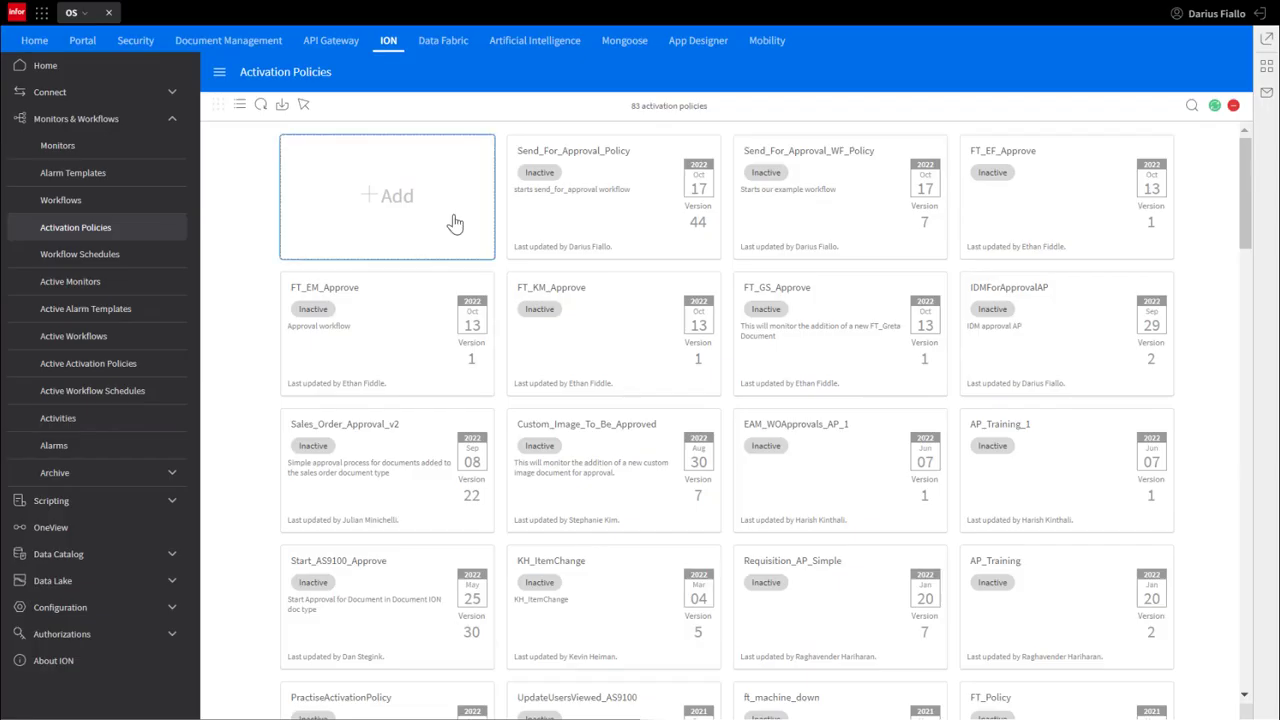
# Step: Add an activation policy named send_for_approval with an example description, and select send_for_approval as its workflow
pyautogui.click(100, 237)
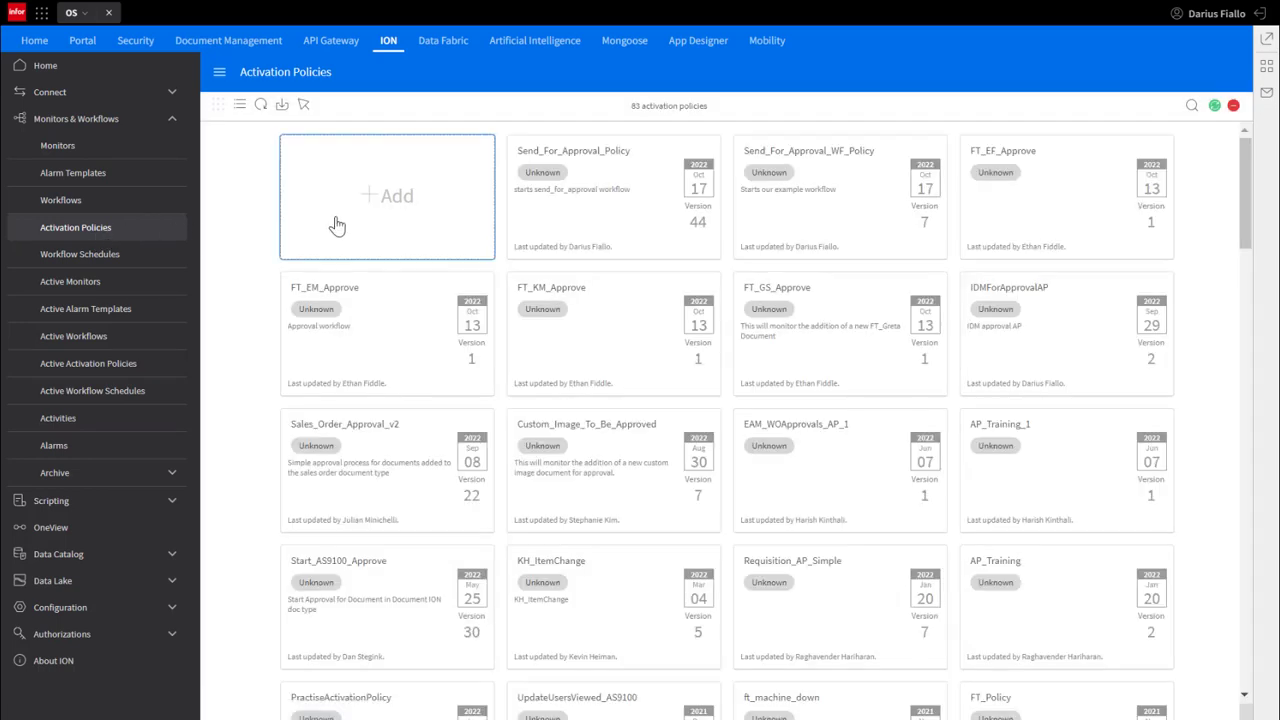
pyautogui.click(337, 224)
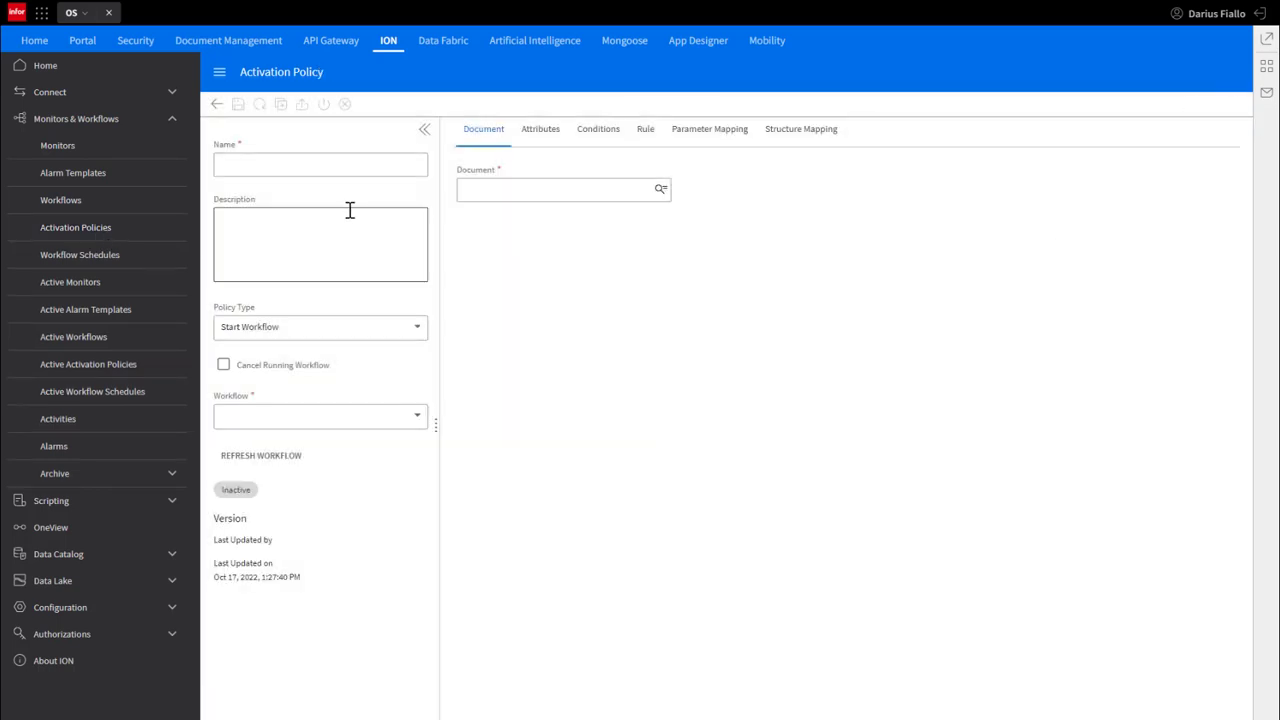
pyautogui.click(341, 166)
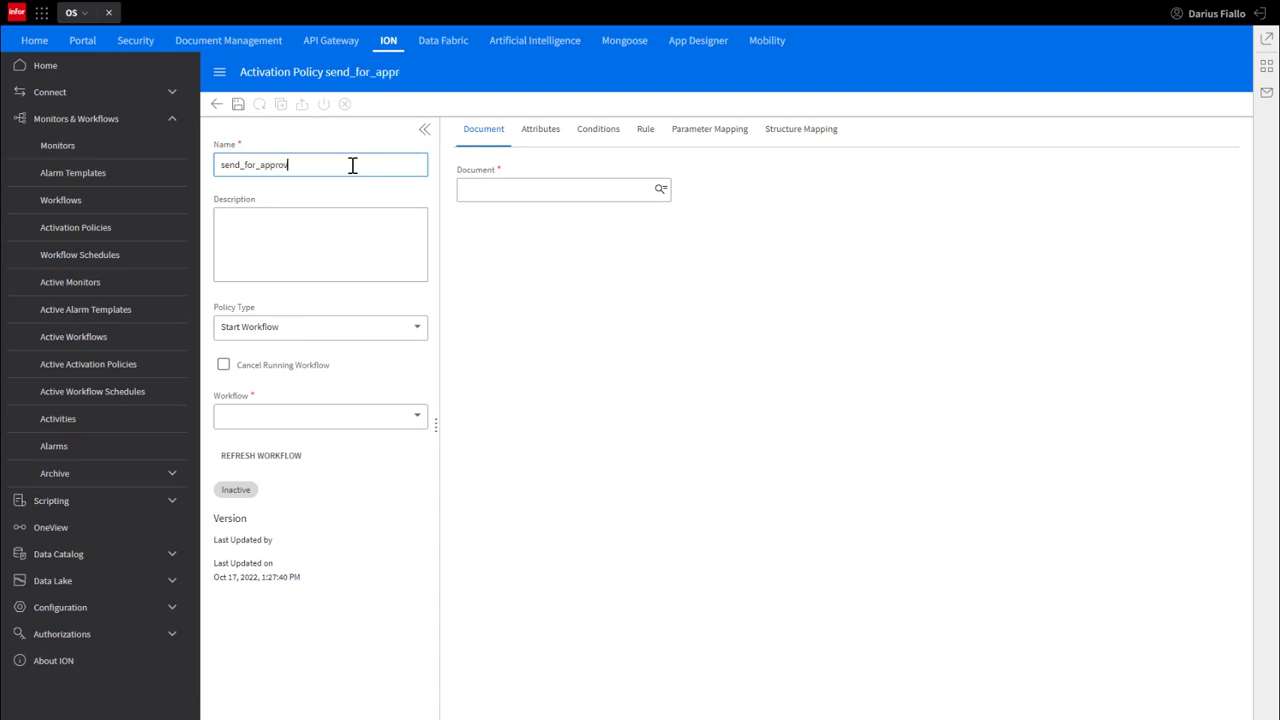
pyautogui.write('send_for_approval')
pyautogui.click(269, 266)
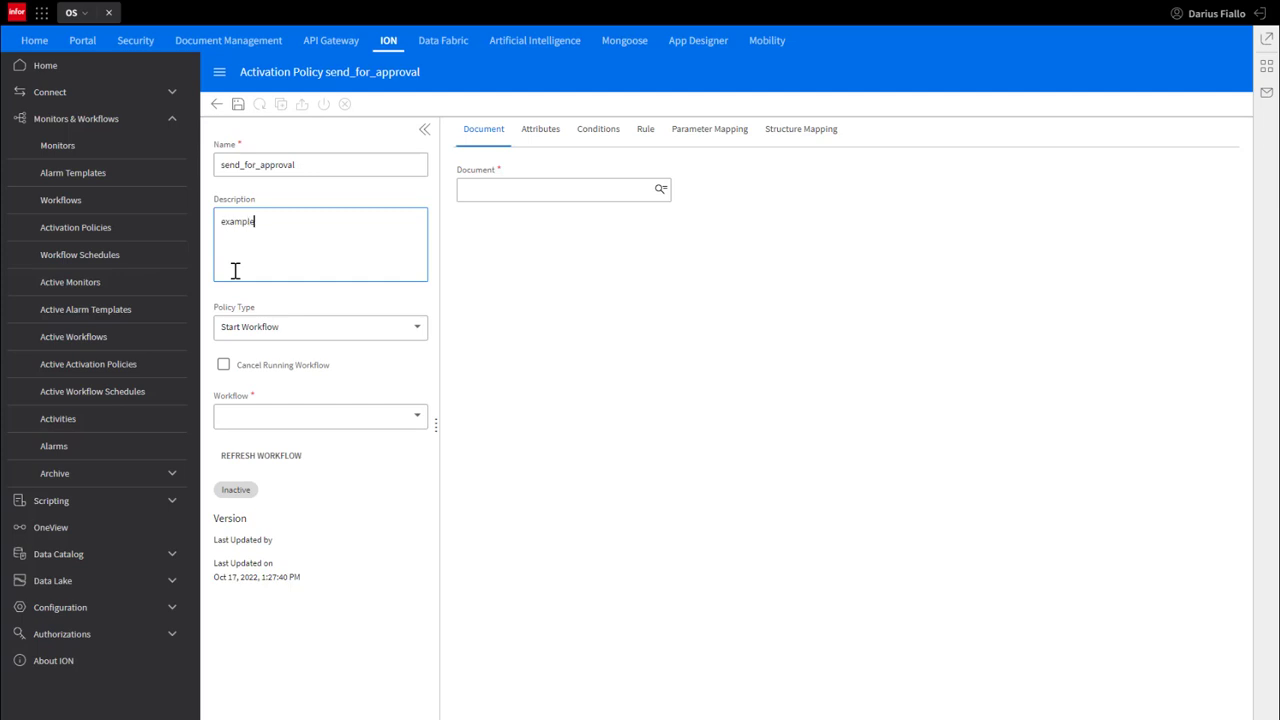
pyautogui.click(278, 420)
pyautogui.click(320, 451)
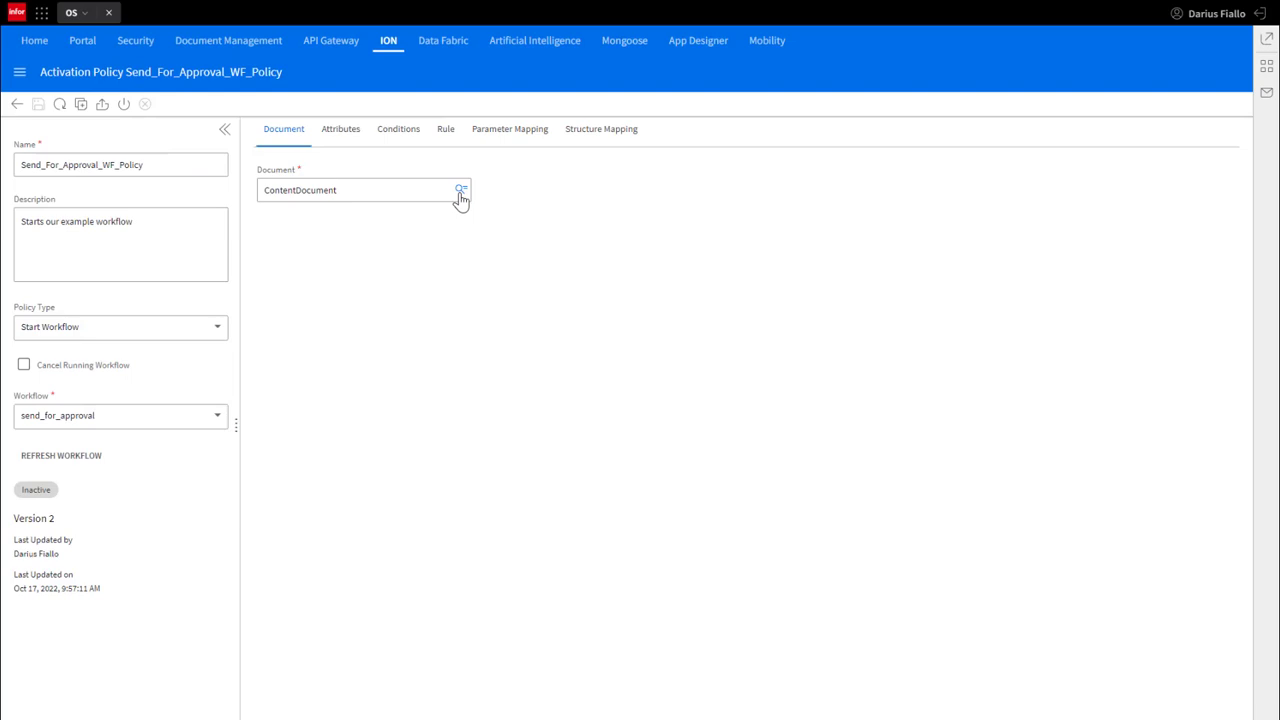
# Step: Search the selectable documents for "conte" and cancel the document selection
pyautogui.click(461, 190)
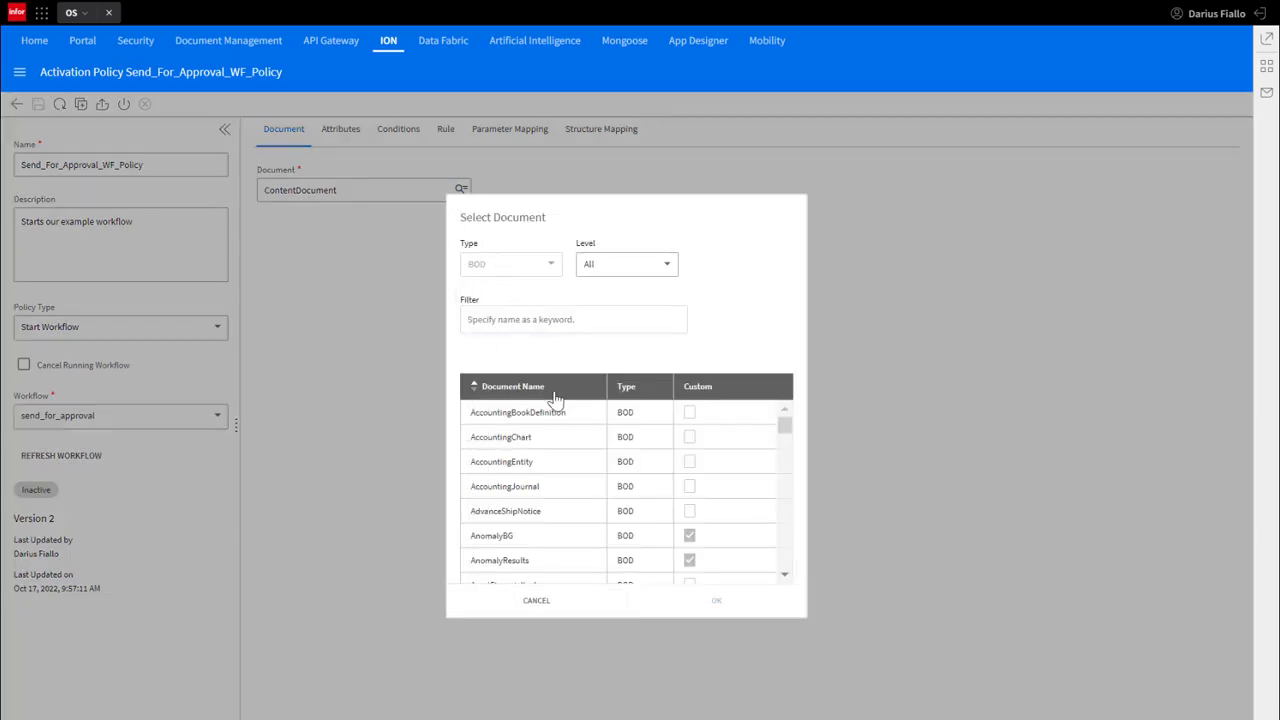
pyautogui.write('con')
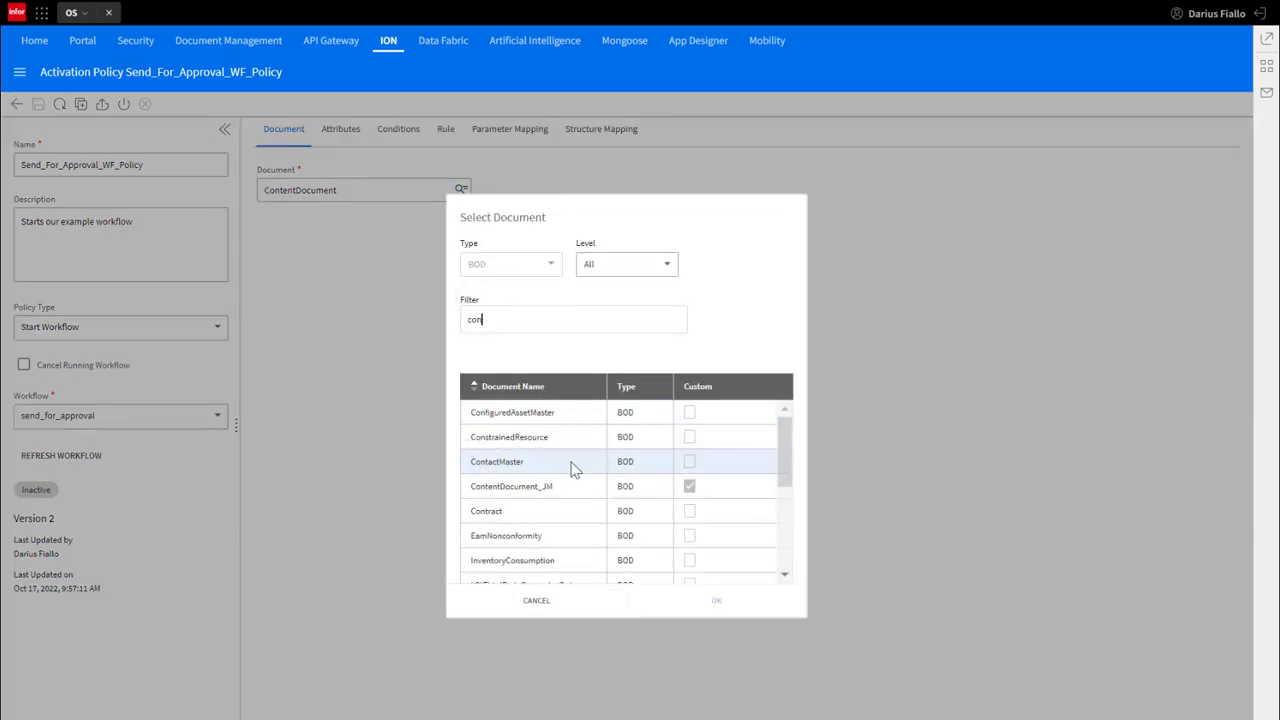
pyautogui.write('te')
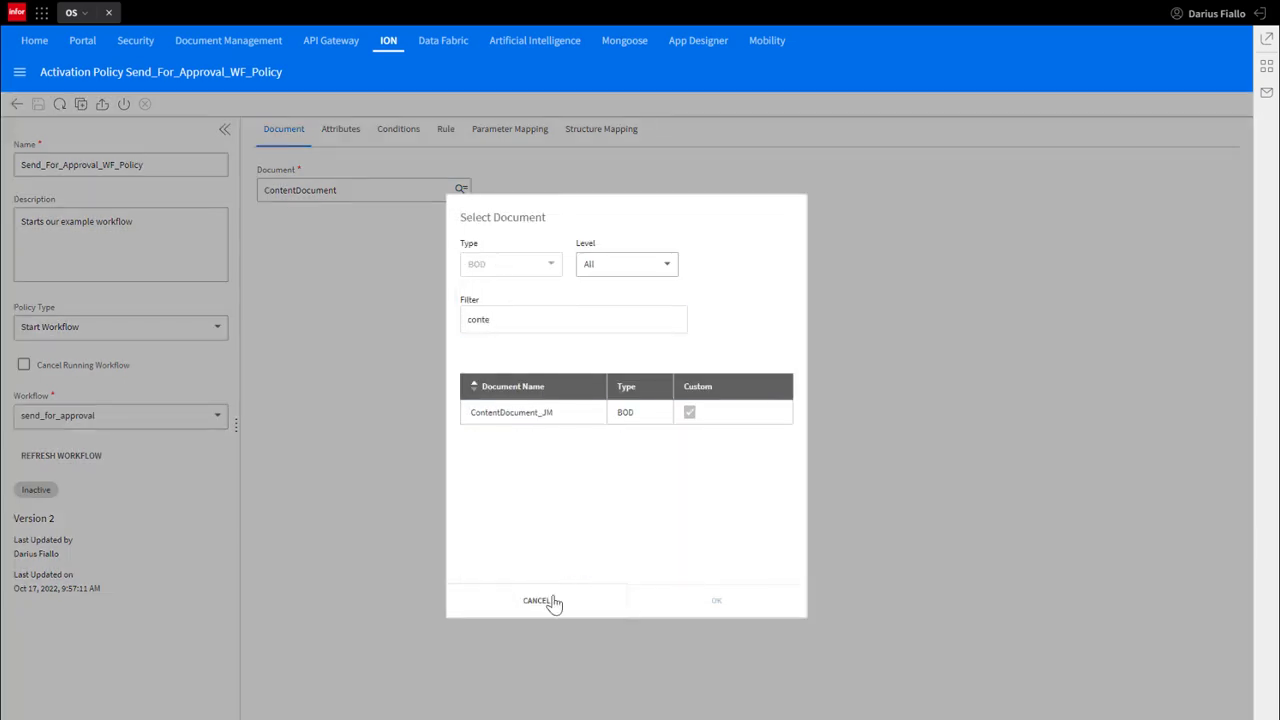
pyautogui.click(555, 598)
pyautogui.moveTo(365, 198); pyautogui.dragTo(262, 192)
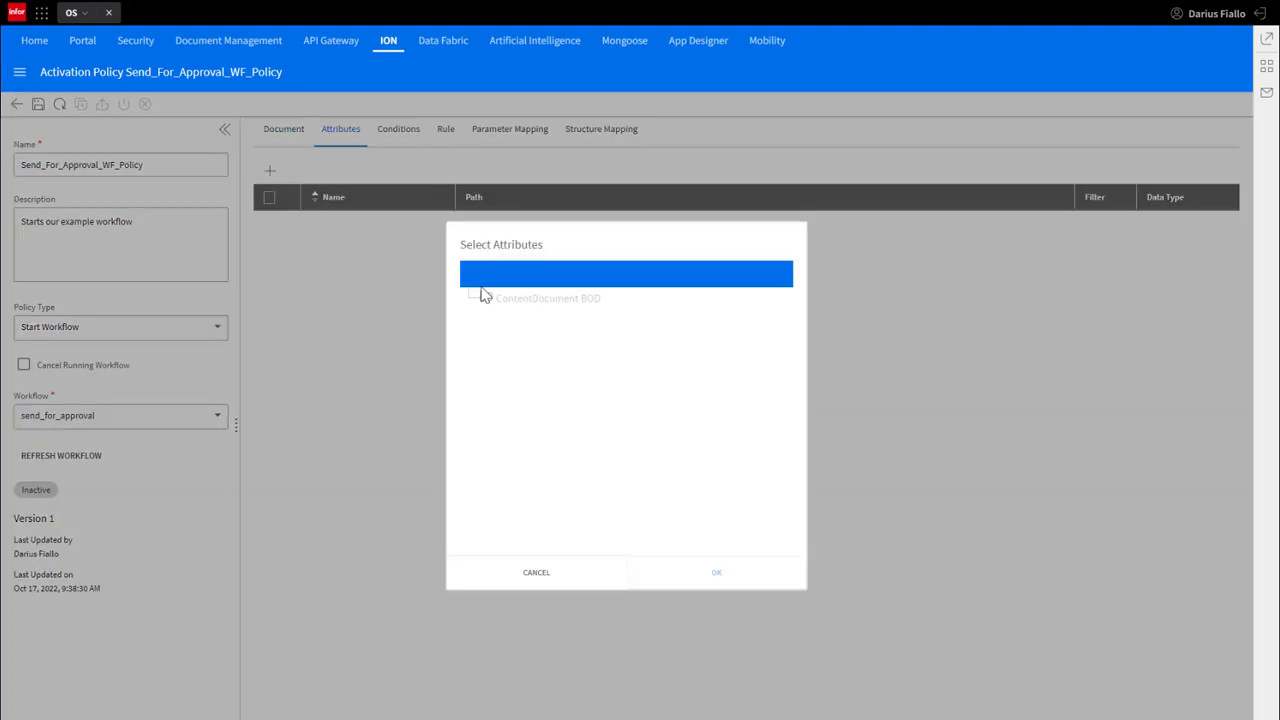
# Step: Expand the ContentDocument BOD in the attribute selection and select AccessControlListID
pyautogui.click(474, 296)
pyautogui.click(510, 398)
pyautogui.scroll(-3, 550, 450)
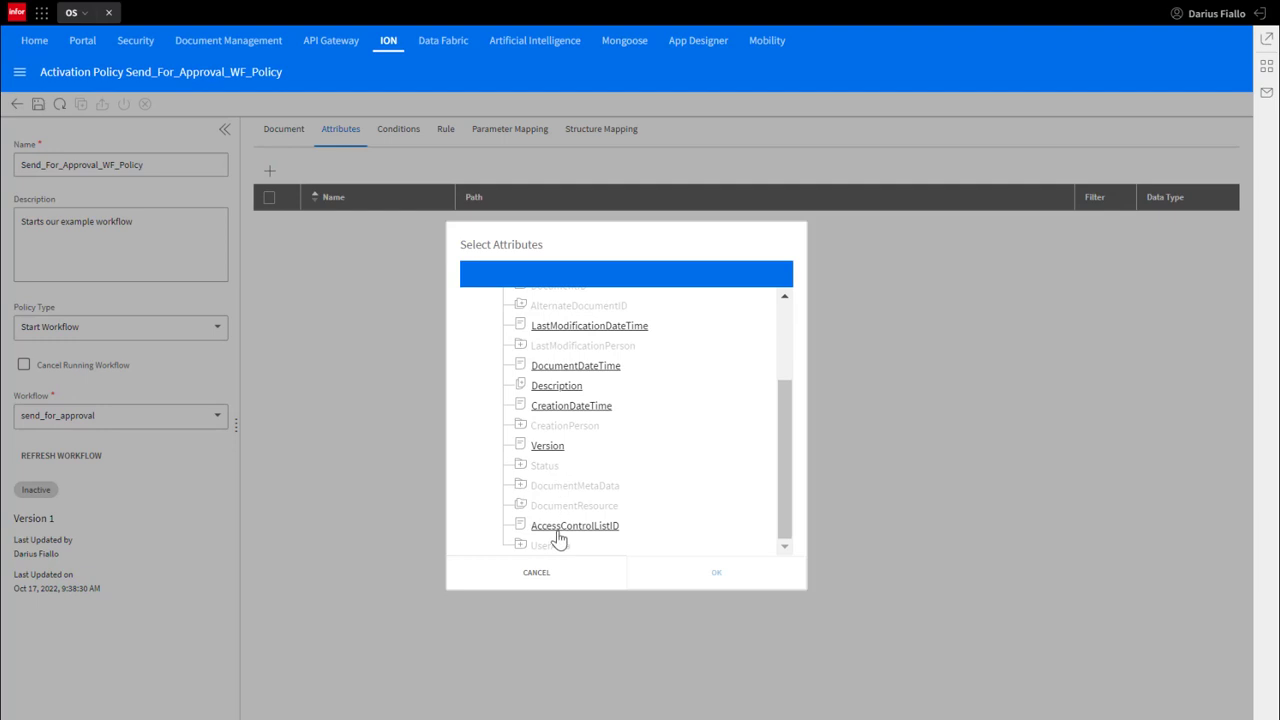
pyautogui.click(556, 530)
# Step: Select AttributeValue and DocumentTypeID under DocumentMetaData as policy attributes
pyautogui.click(521, 485)
pyautogui.scroll(-1, 540, 485)
pyautogui.click(553, 485)
pyautogui.scroll(-2, 556, 470)
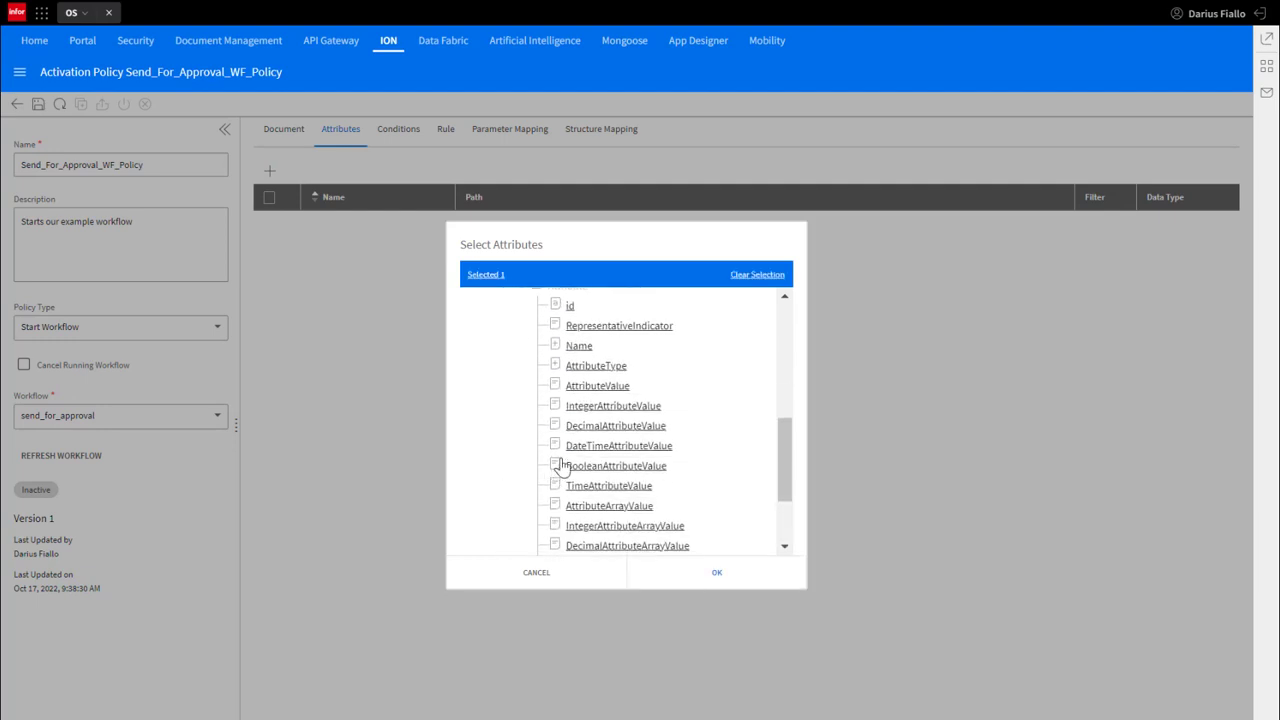
pyautogui.click(562, 387)
pyautogui.scroll(1, 562, 390)
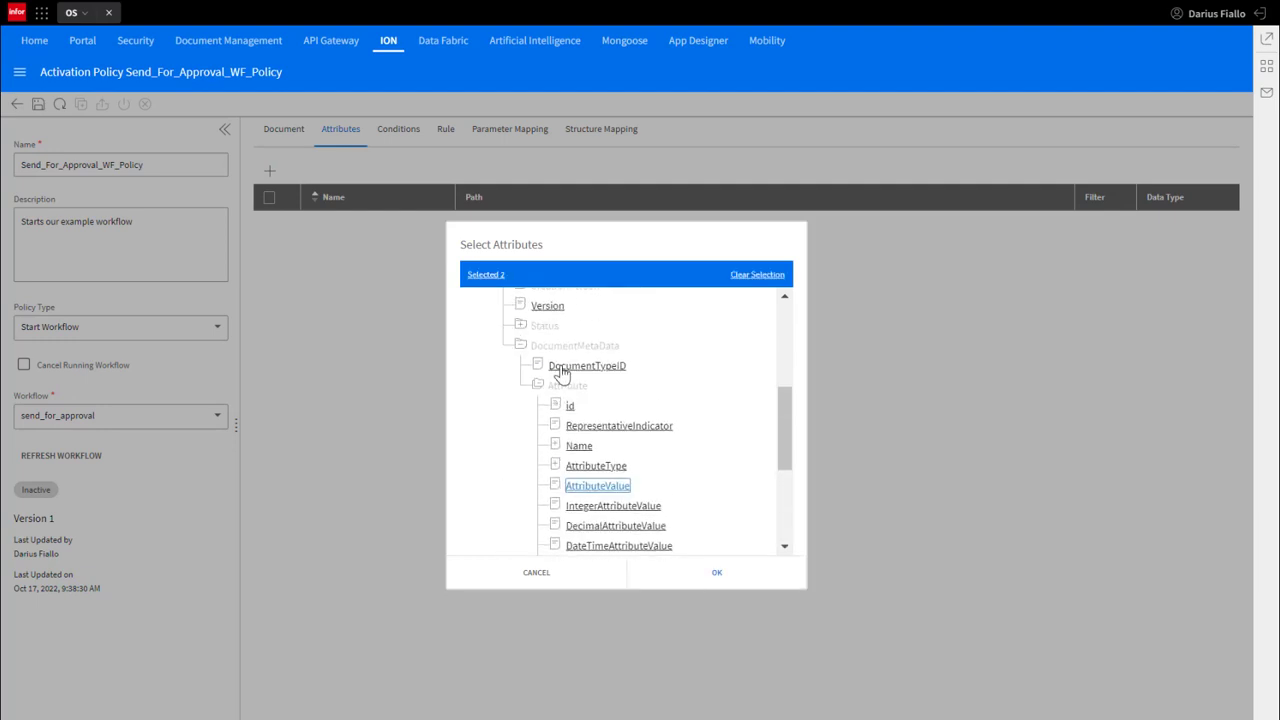
pyautogui.click(562, 370)
pyautogui.click(520, 345)
# Step: Select Name under CreationPerson and FileName under DocumentResource as further policy attributes
pyautogui.click(521, 426)
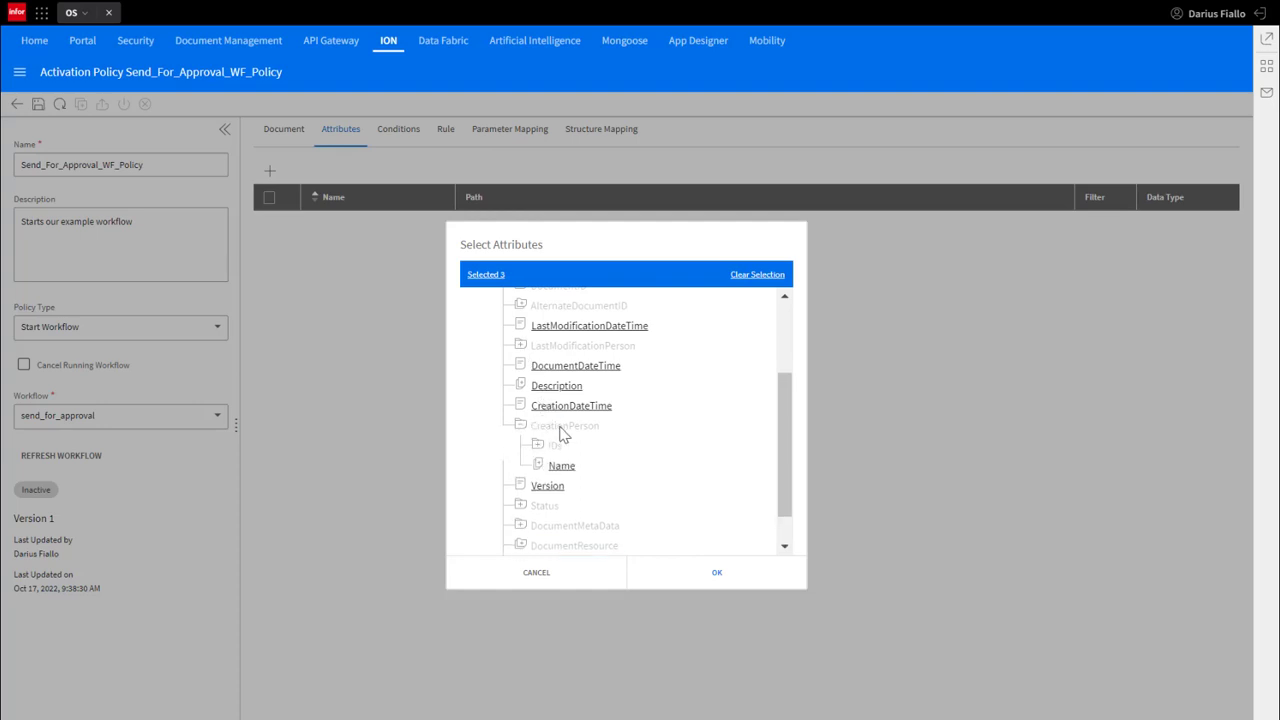
pyautogui.click(521, 426)
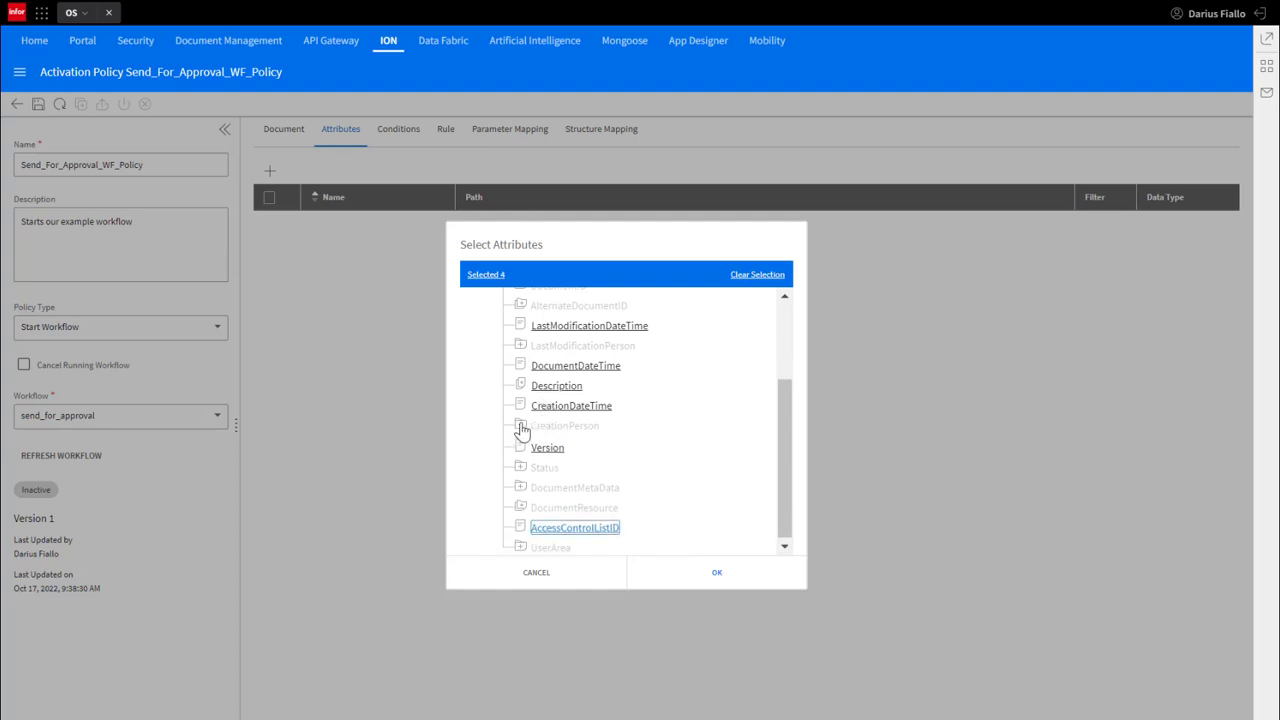
pyautogui.scroll(1, 528, 434)
pyautogui.scroll(-1, 533, 445)
pyautogui.click(520, 505)
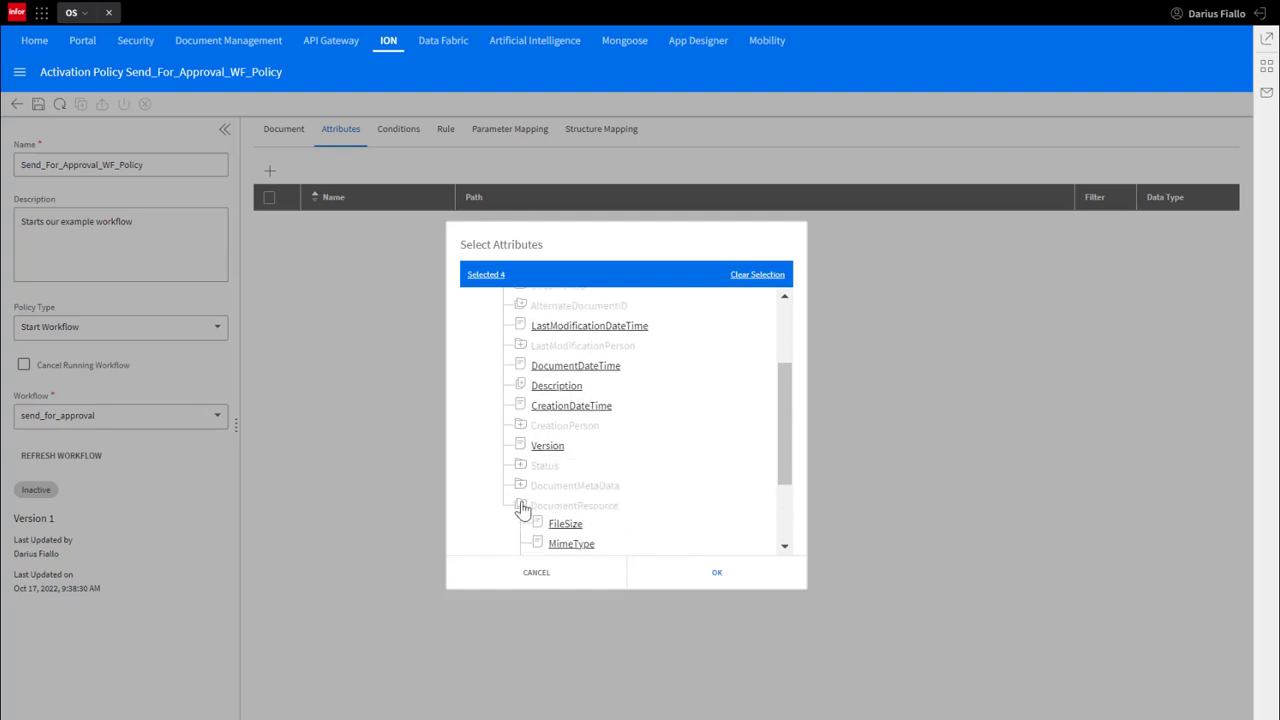
pyautogui.scroll(-1, 526, 510)
pyautogui.click(565, 485)
pyautogui.scroll(-1, 540, 430)
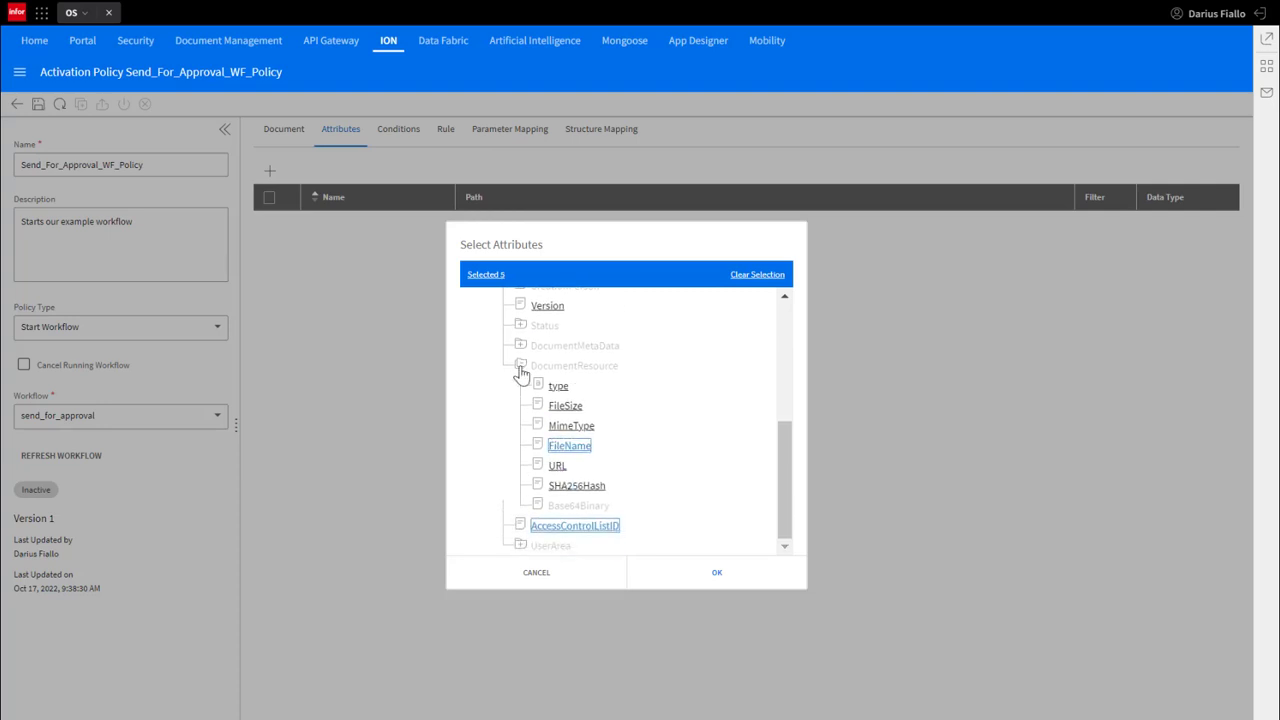
pyautogui.click(521, 370)
# Step: Add the Status Code and DocumentID ID attributes, and filter AttributeValue on the attribute id Simple_PO_Status
pyautogui.click(533, 468)
pyautogui.click(560, 407)
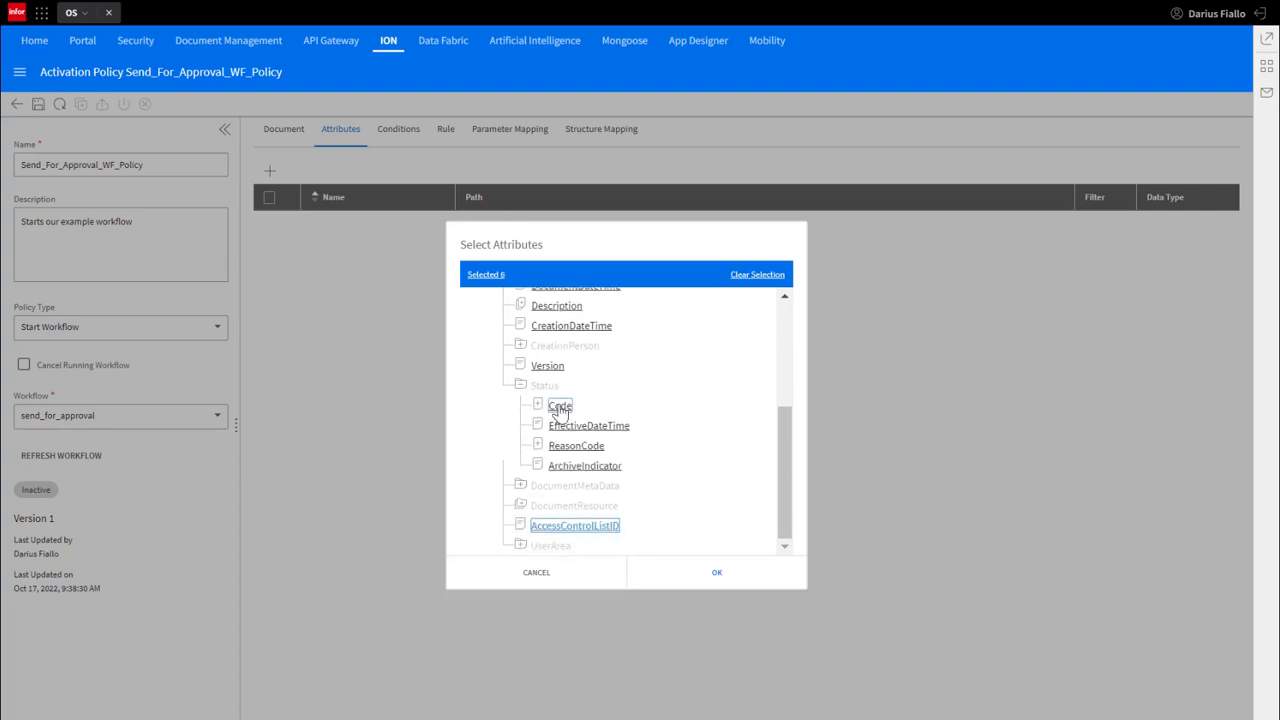
pyautogui.click(714, 573)
pyautogui.click(270, 247)
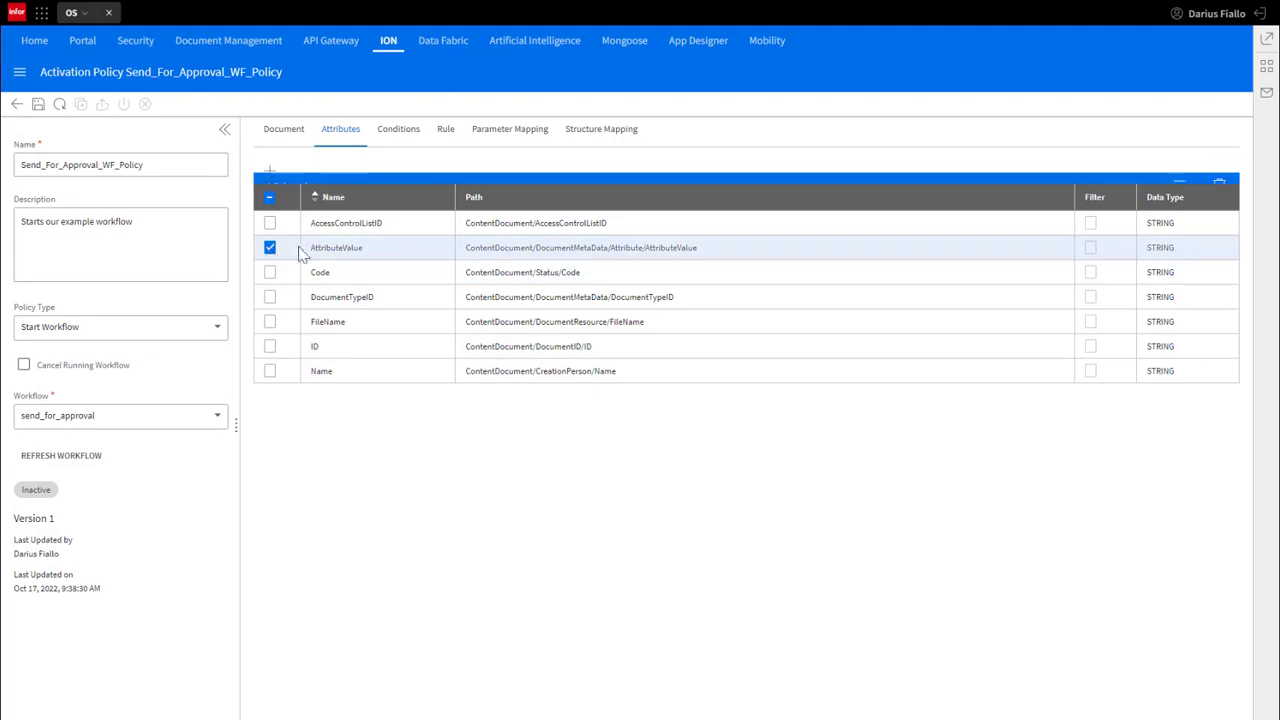
pyautogui.click(1222, 172)
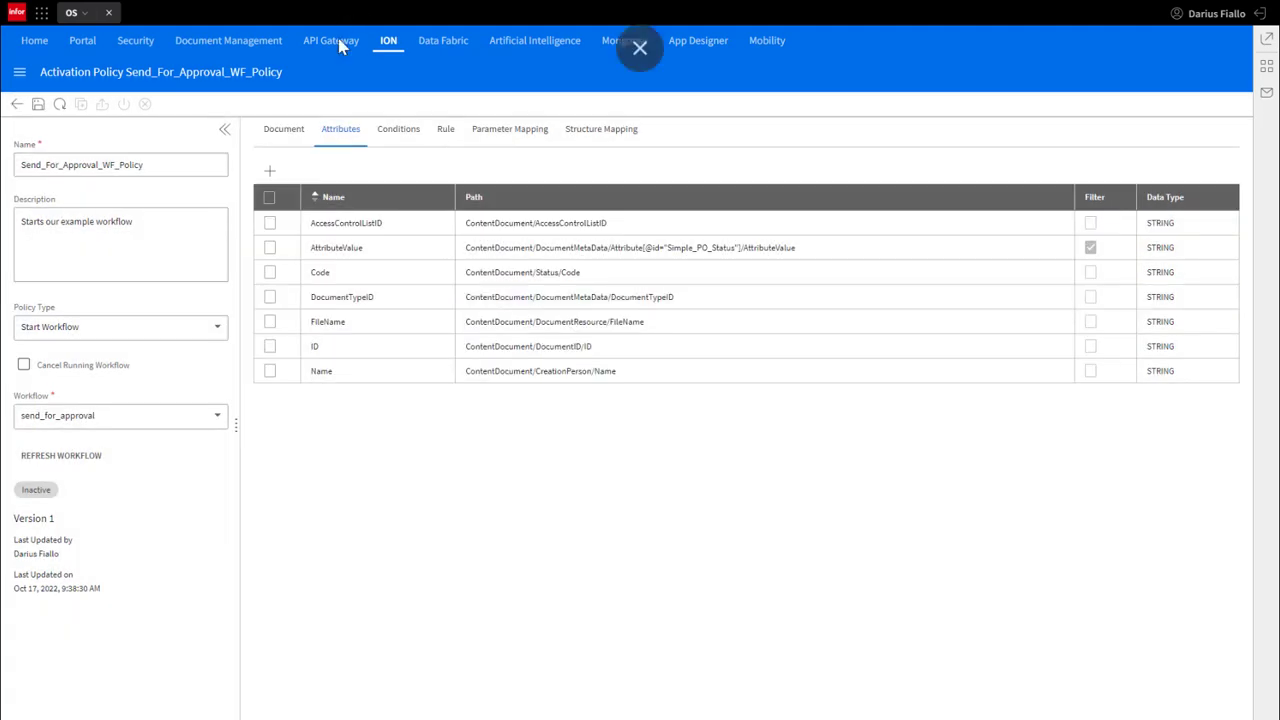
# Step: Create an Attribute Existence condition named PO_Status that checks that AttributeValue DOES NOT EXIST
pyautogui.click(270, 172)
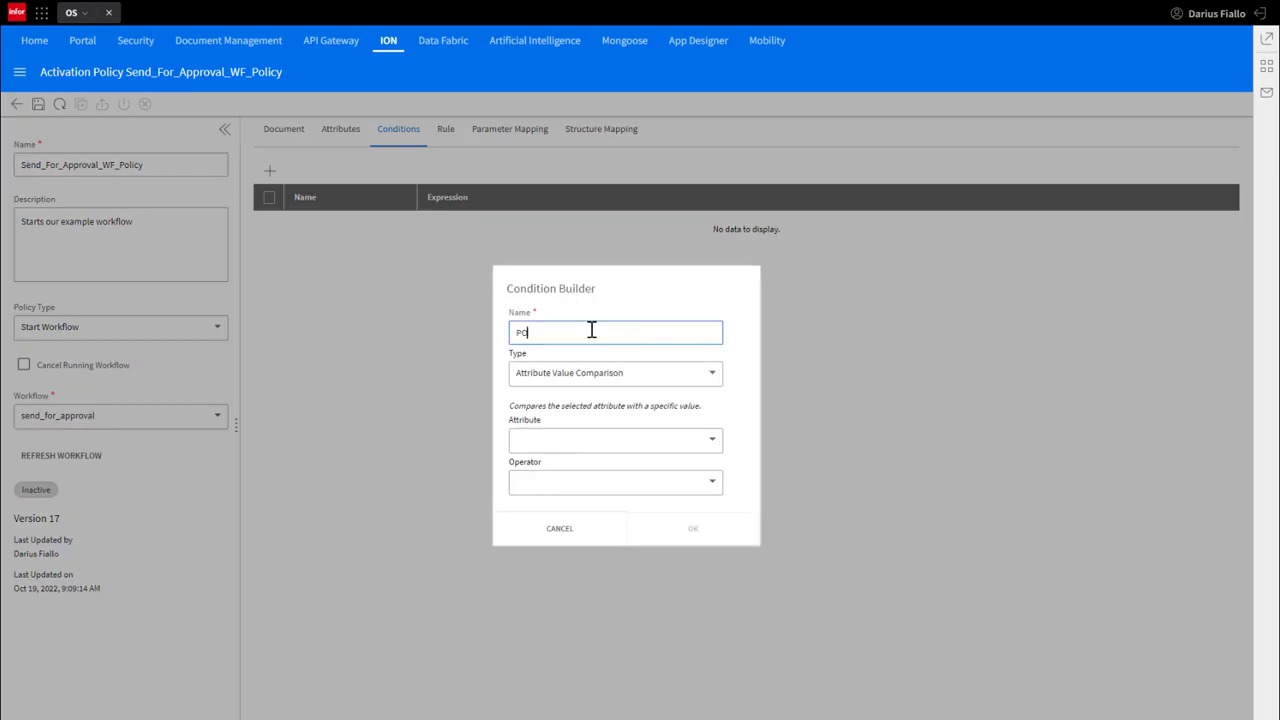
pyautogui.click(586, 372)
pyautogui.click(586, 449)
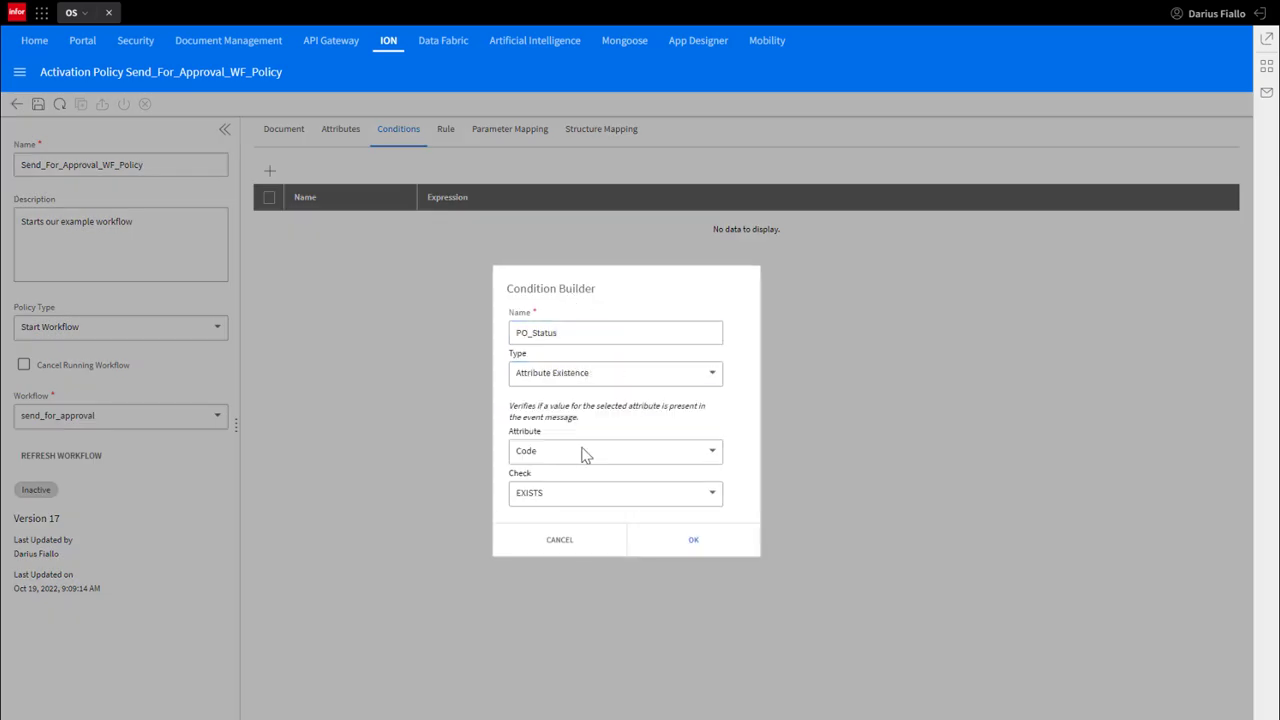
pyautogui.click(582, 451)
pyautogui.click(573, 596)
pyautogui.click(540, 493)
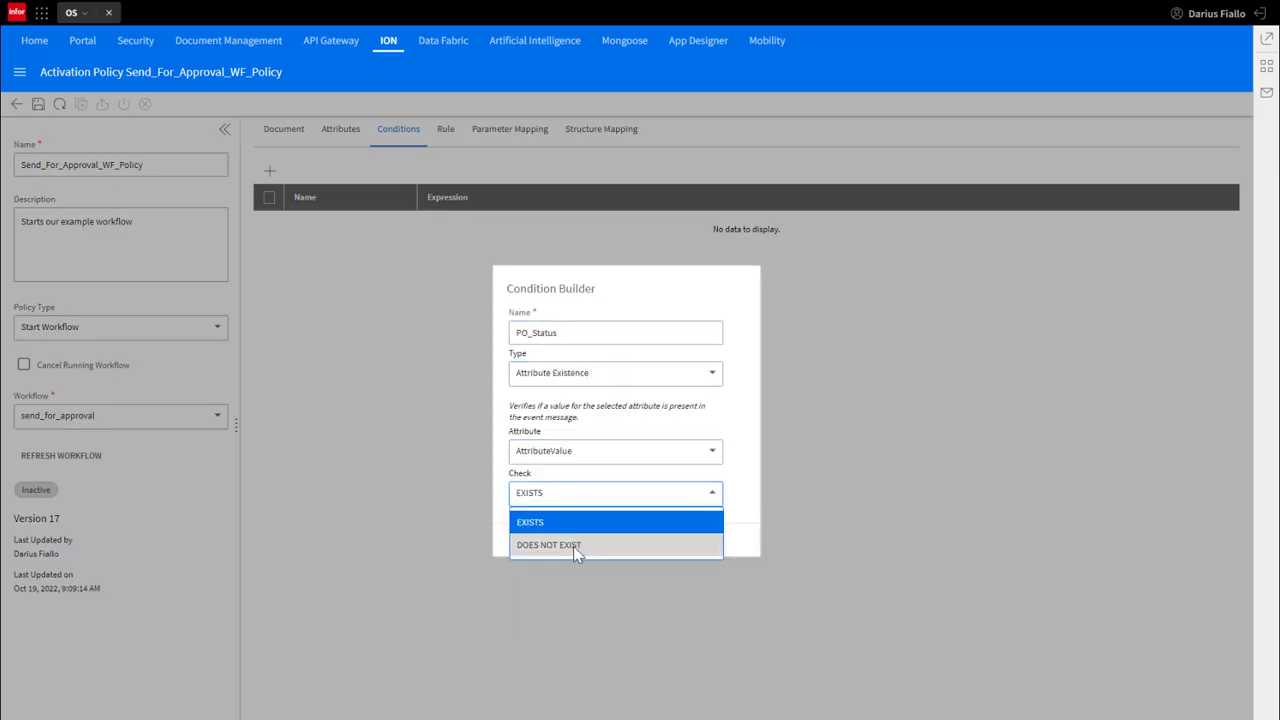
pyautogui.click(573, 546)
pyautogui.click(716, 553)
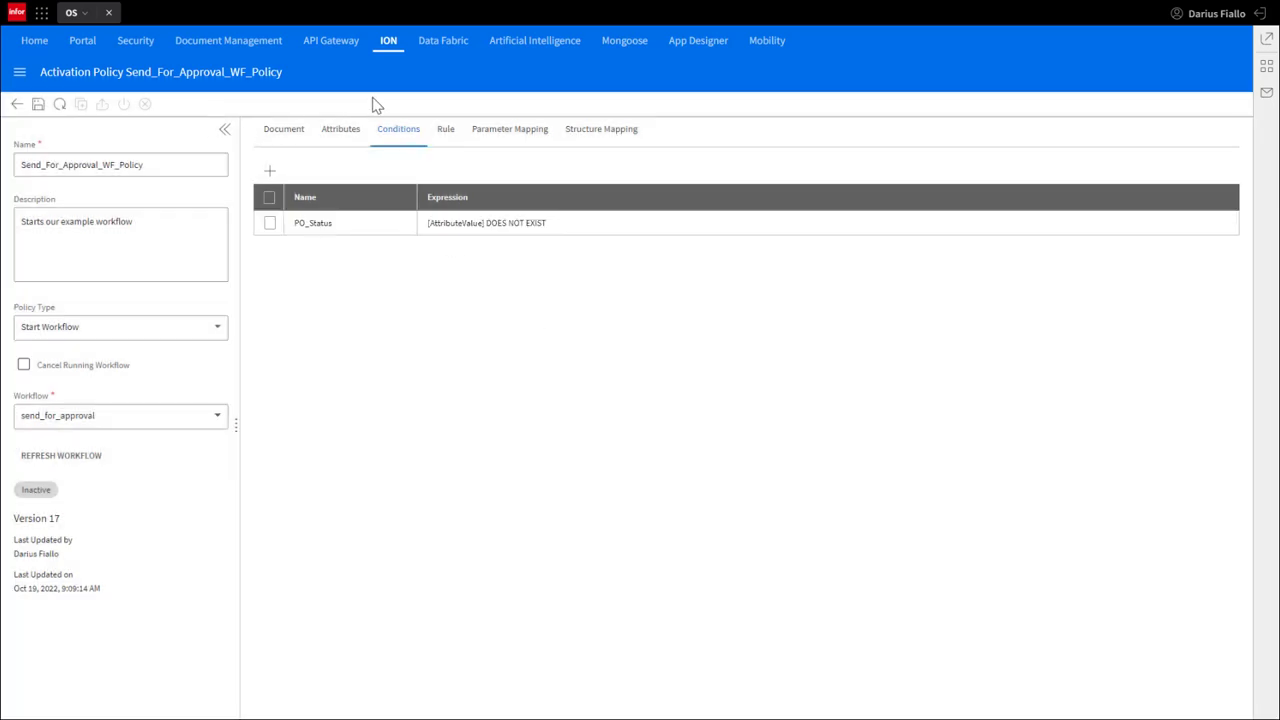
# Step: Set the policy's Condition Only rule to use the PO_Status condition
pyautogui.click(446, 130)
pyautogui.click(410, 271)
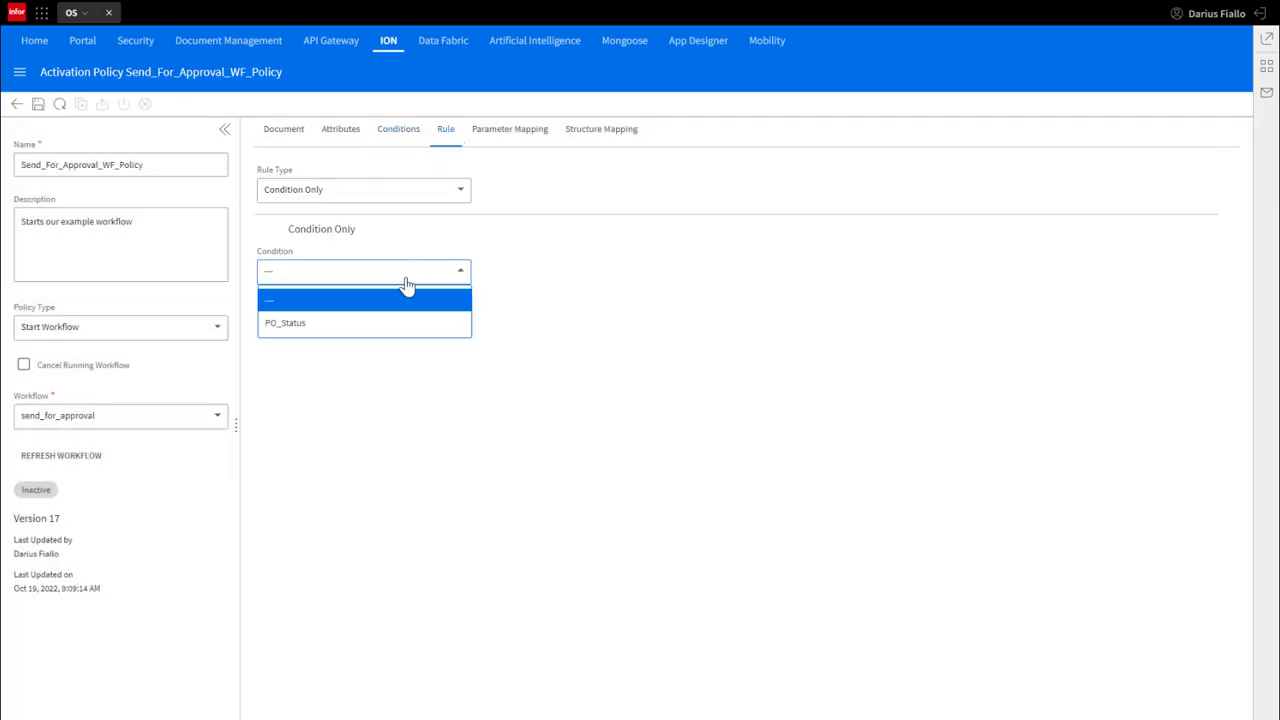
pyautogui.click(375, 323)
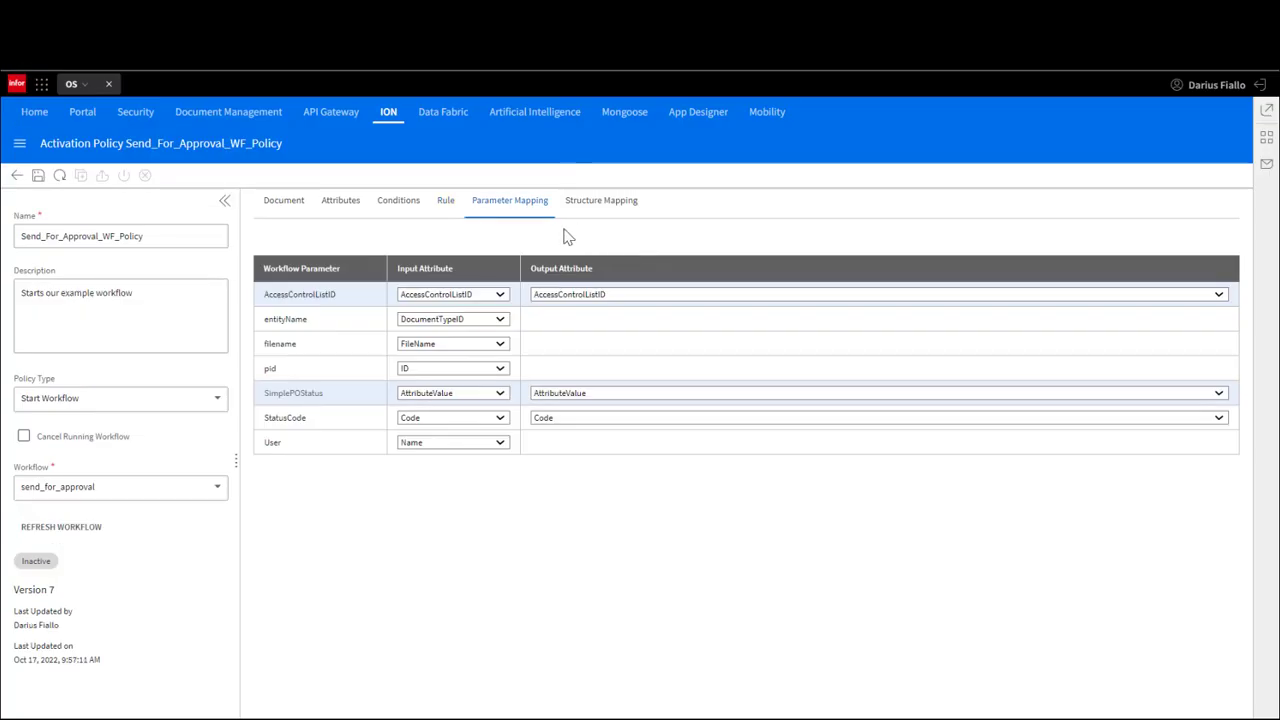
# Step: Map the AccessControlListID workflow parameter to the AccessControlListID input attribute and save the activation policy
pyautogui.click(501, 295)
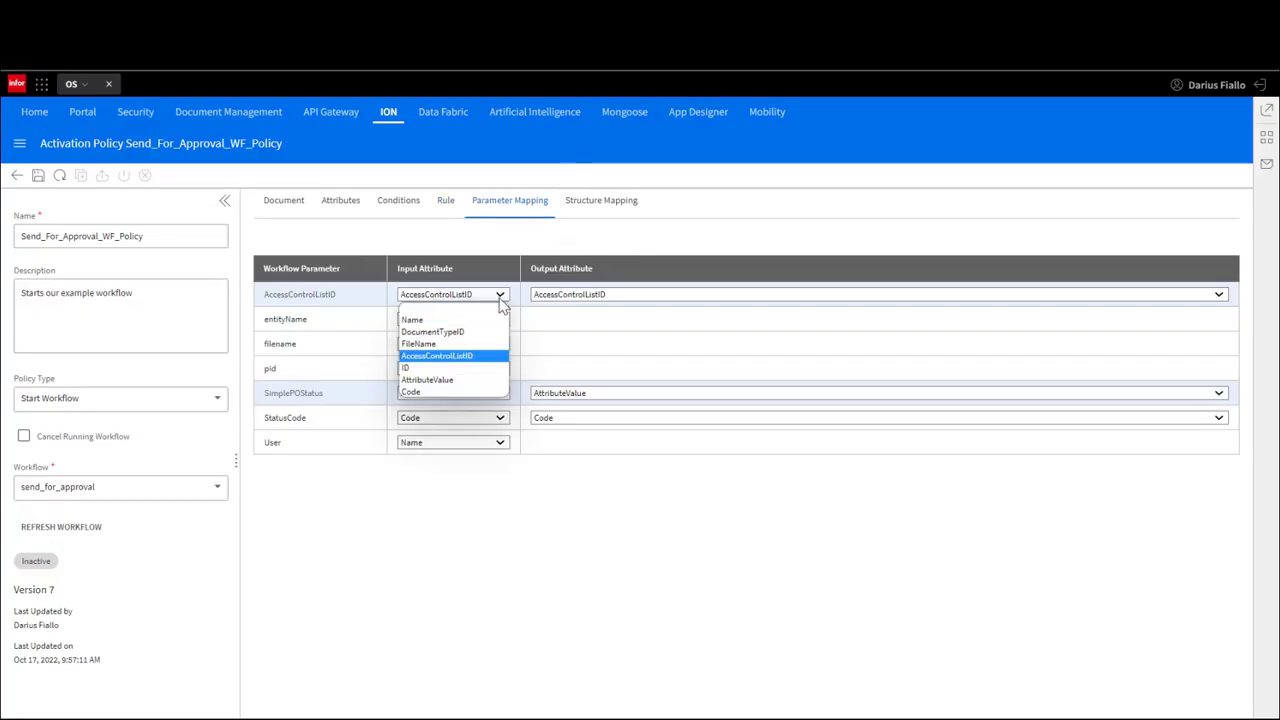
pyautogui.click(486, 356)
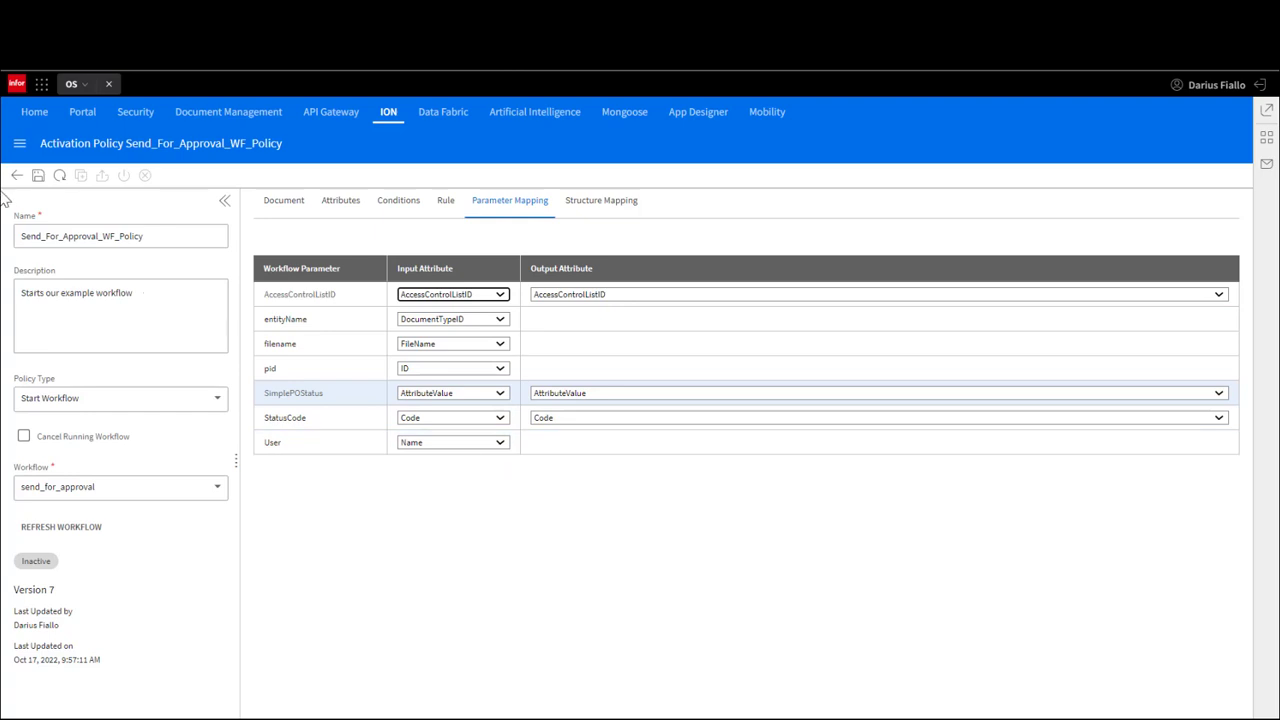
pyautogui.click(38, 177)
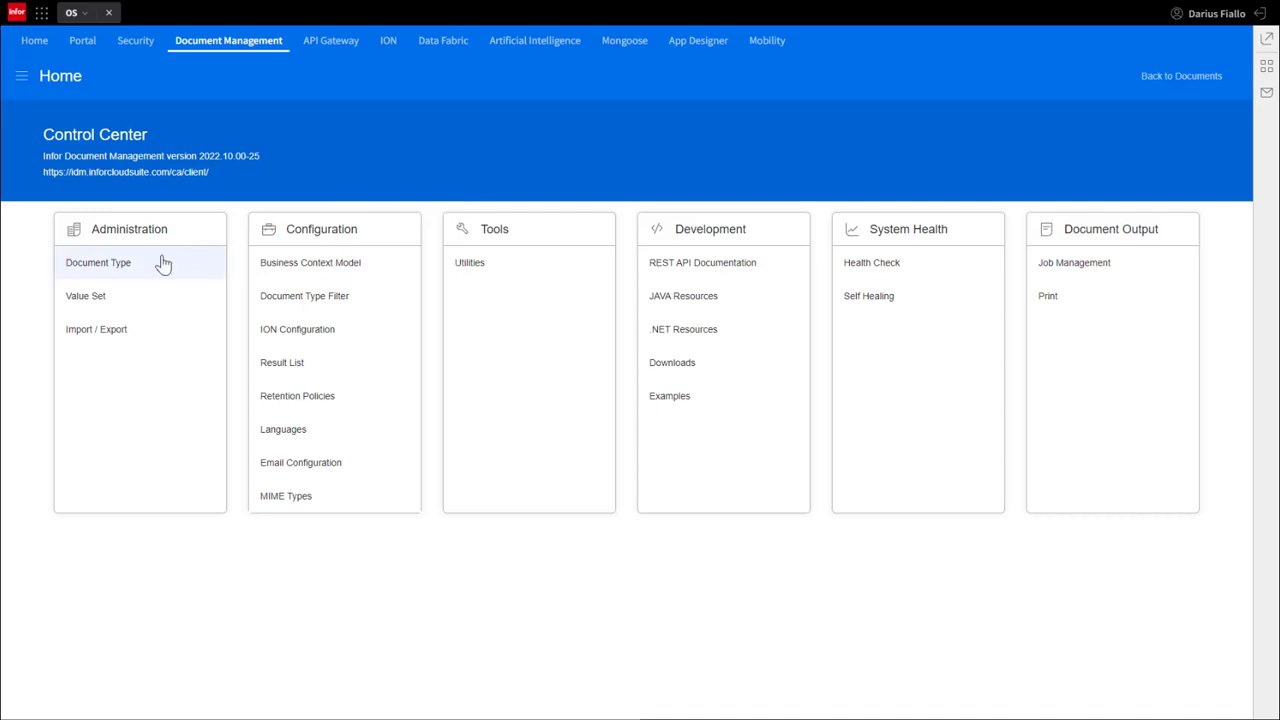
# Step: In the Document Management Control Center, add an ACL rule described as Lock to Simple PO Document, using the After Approval ACL
pyautogui.click(150, 263)
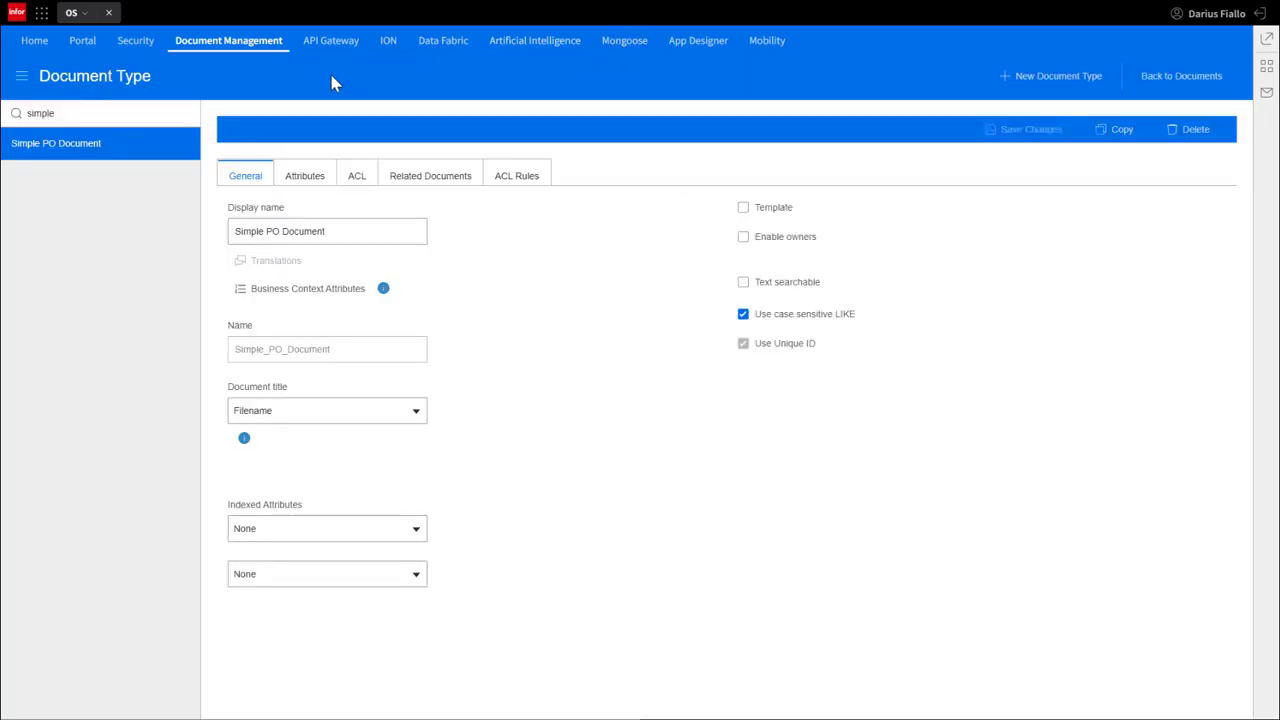
pyautogui.click(510, 176)
pyautogui.click(521, 222)
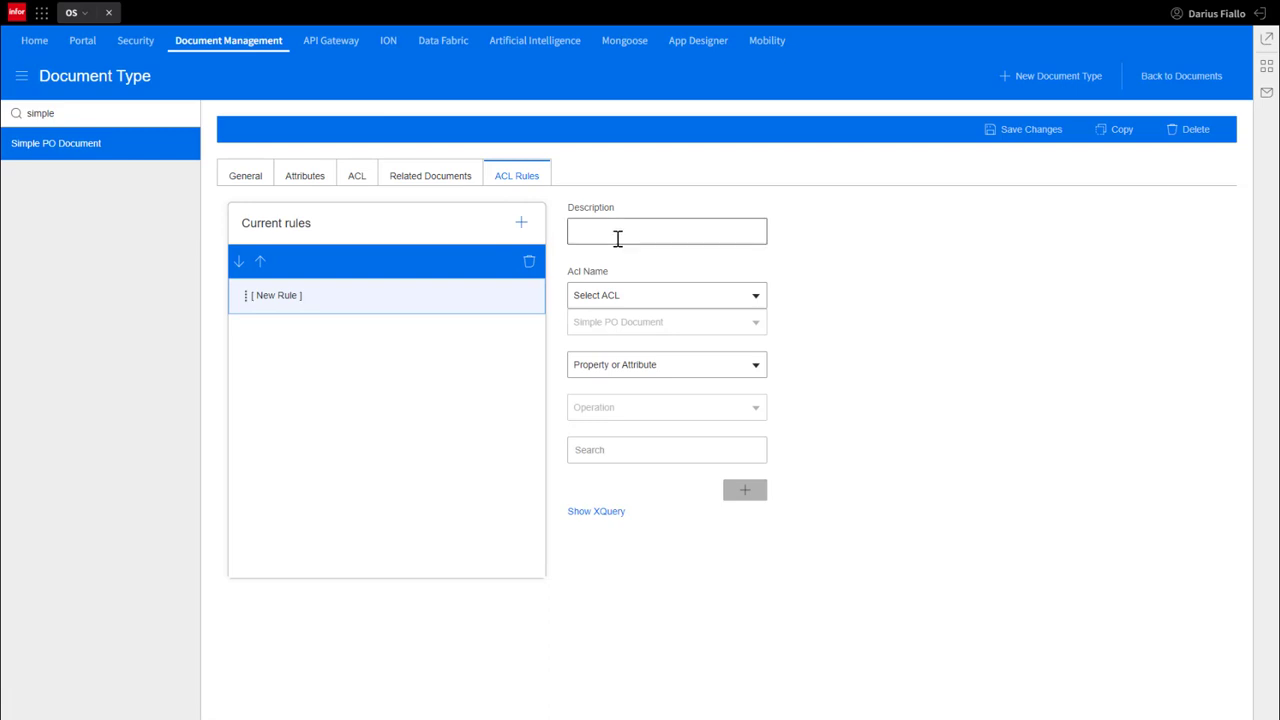
pyautogui.click(648, 292)
pyautogui.click(643, 352)
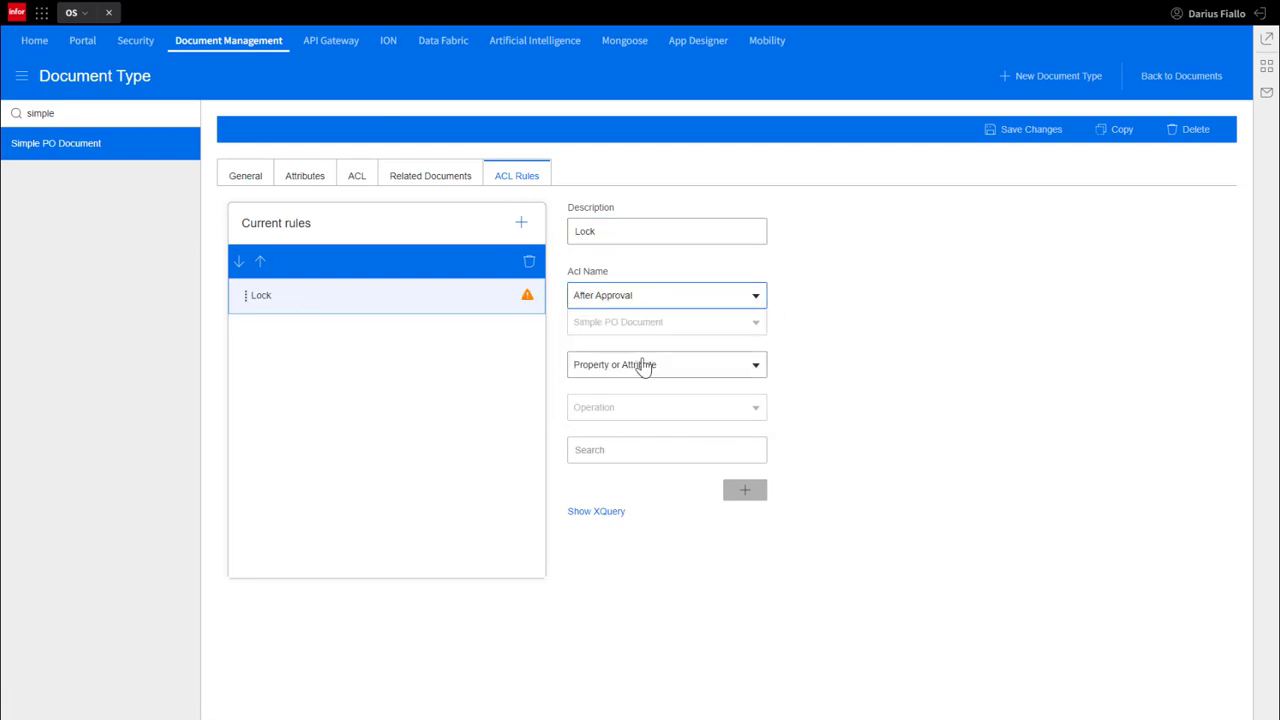
# Step: Define the Lock rule's criterion as ID with the operation Has value, and save the document type changes
pyautogui.click(643, 366)
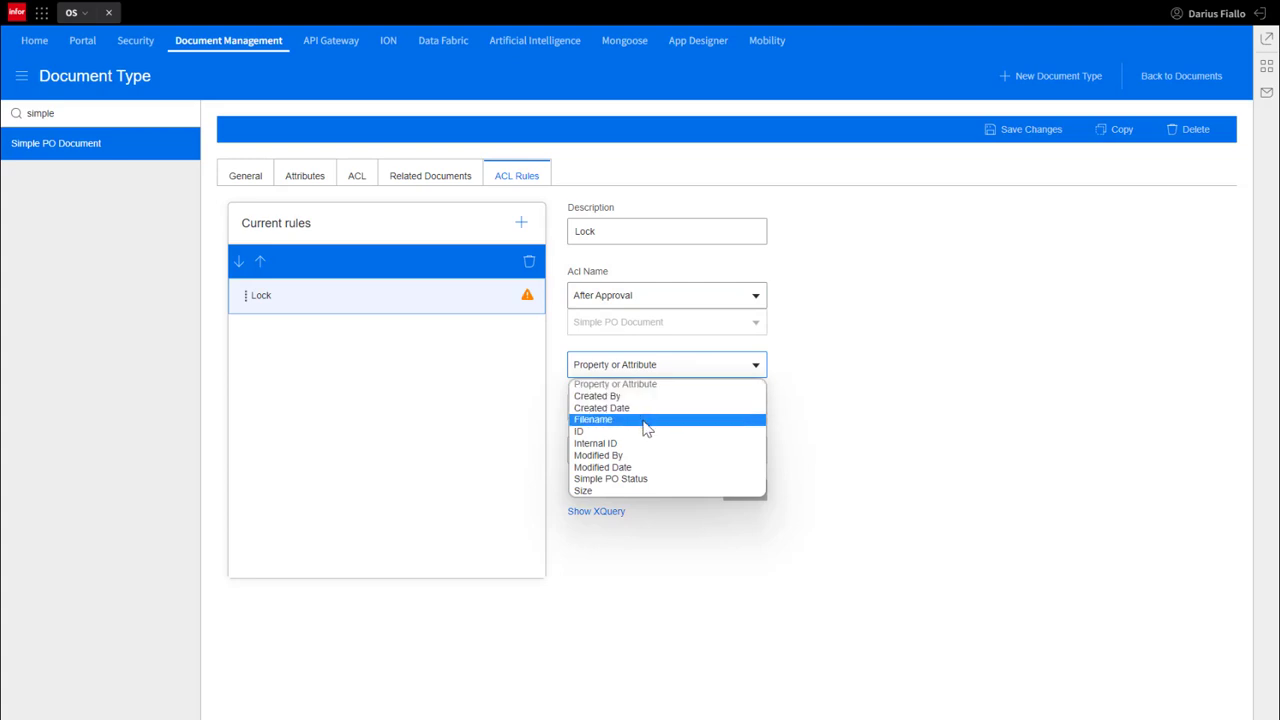
pyautogui.click(645, 433)
pyautogui.click(645, 412)
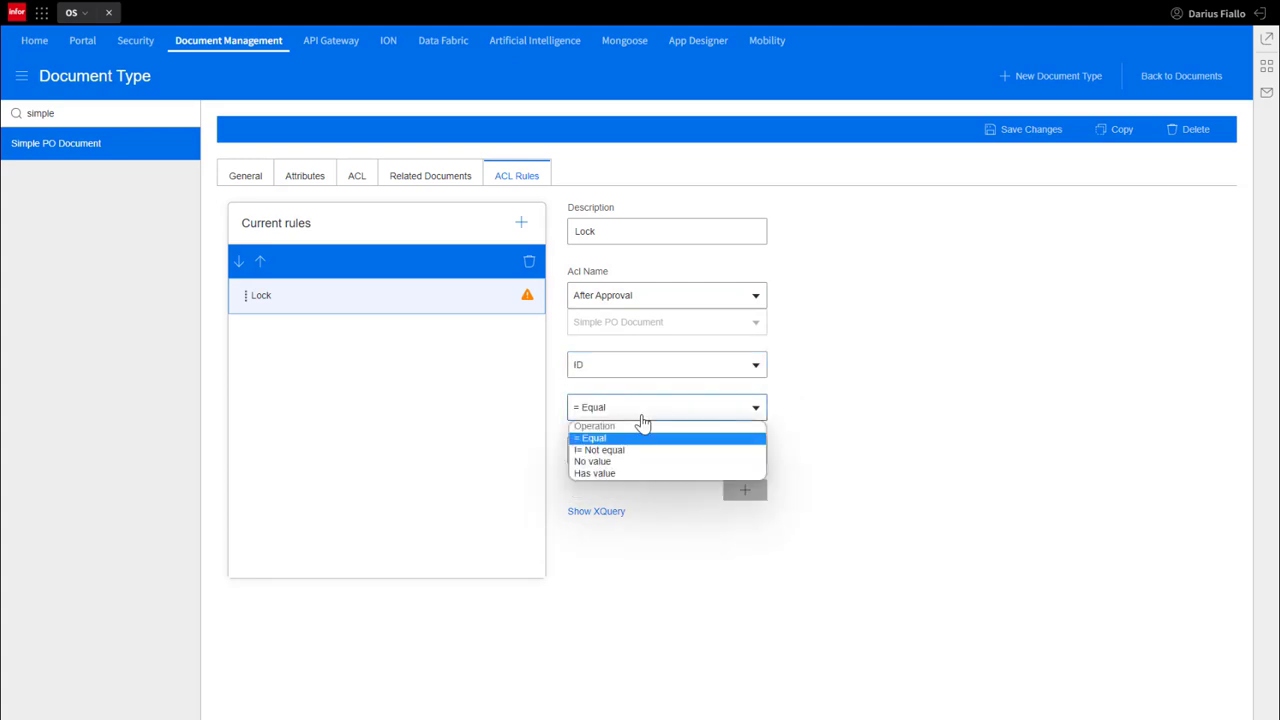
pyautogui.click(645, 473)
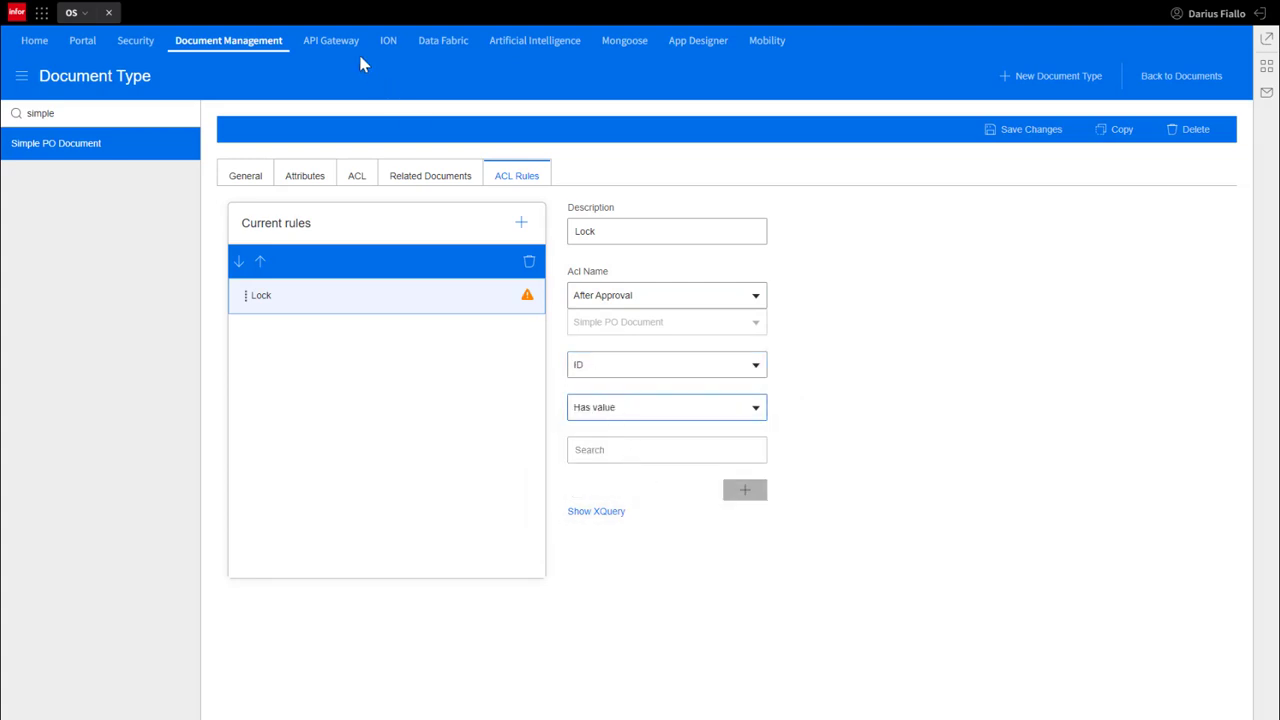
pyautogui.click(1043, 140)
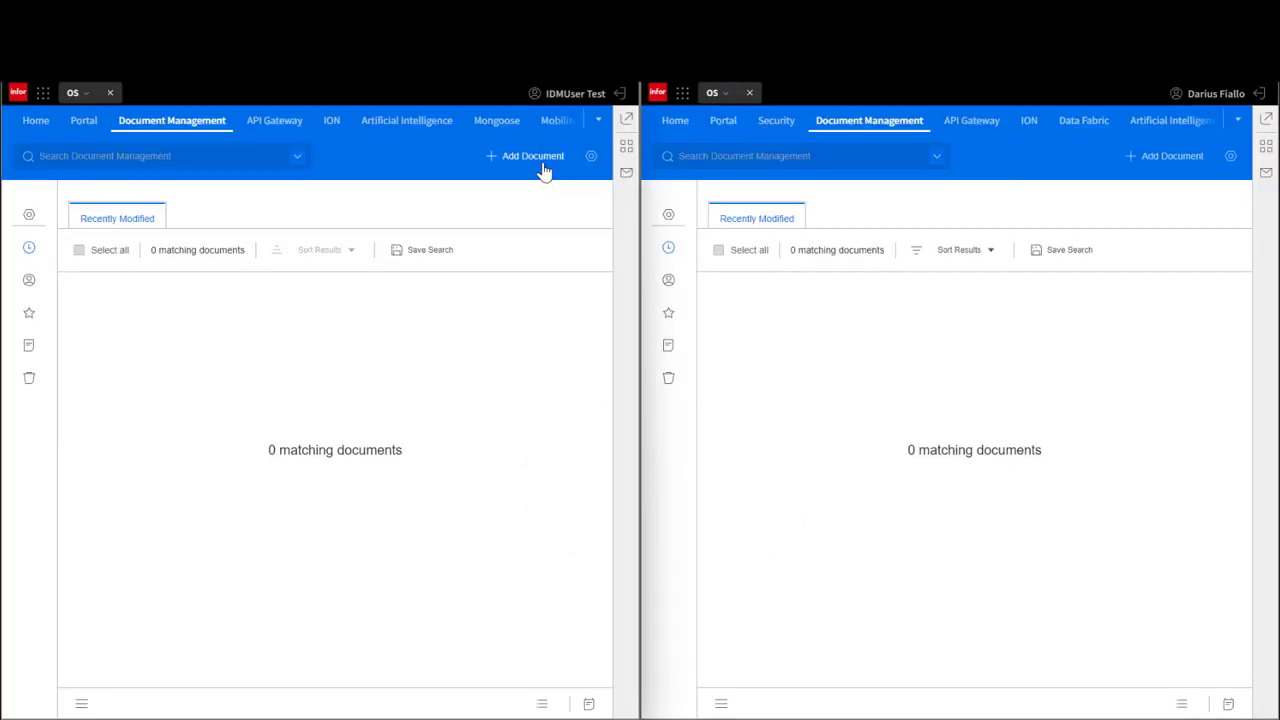
# Step: As the test user, create a new document of the type Simple PO Document
pyautogui.click(535, 158)
pyautogui.click(170, 445)
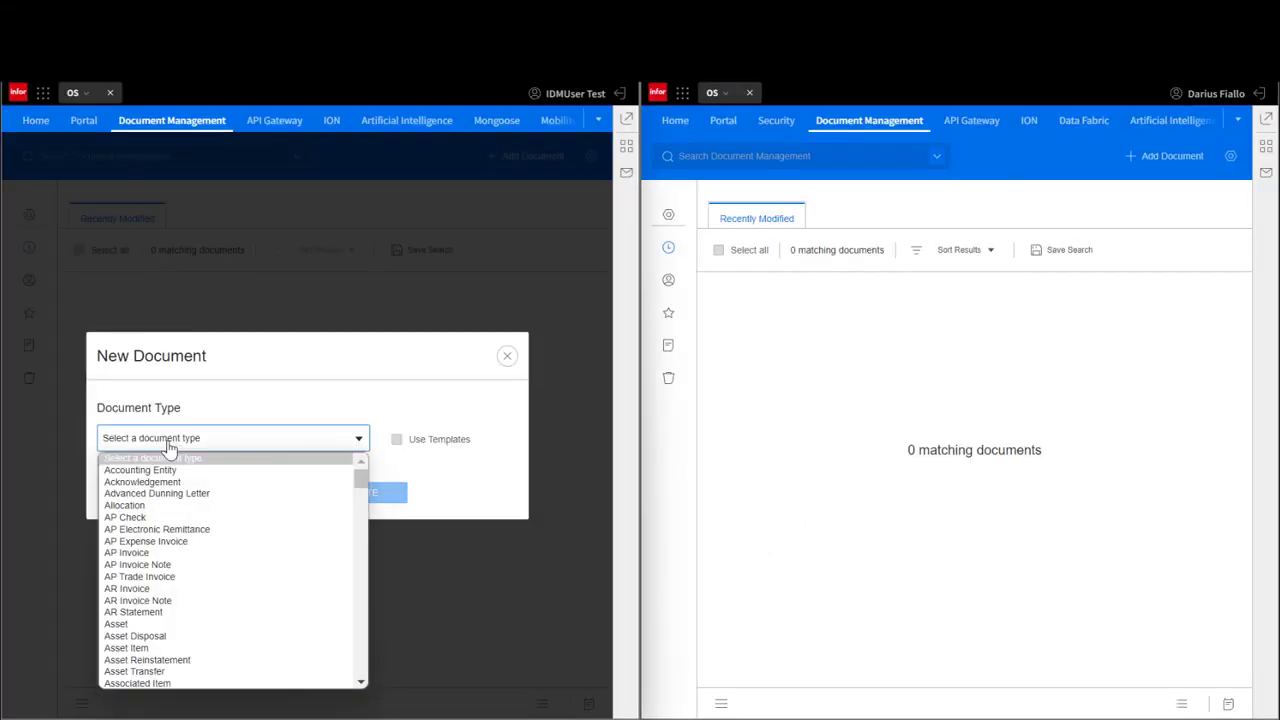
pyautogui.write('simple')
pyautogui.press('Return')
pyautogui.click(356, 494)
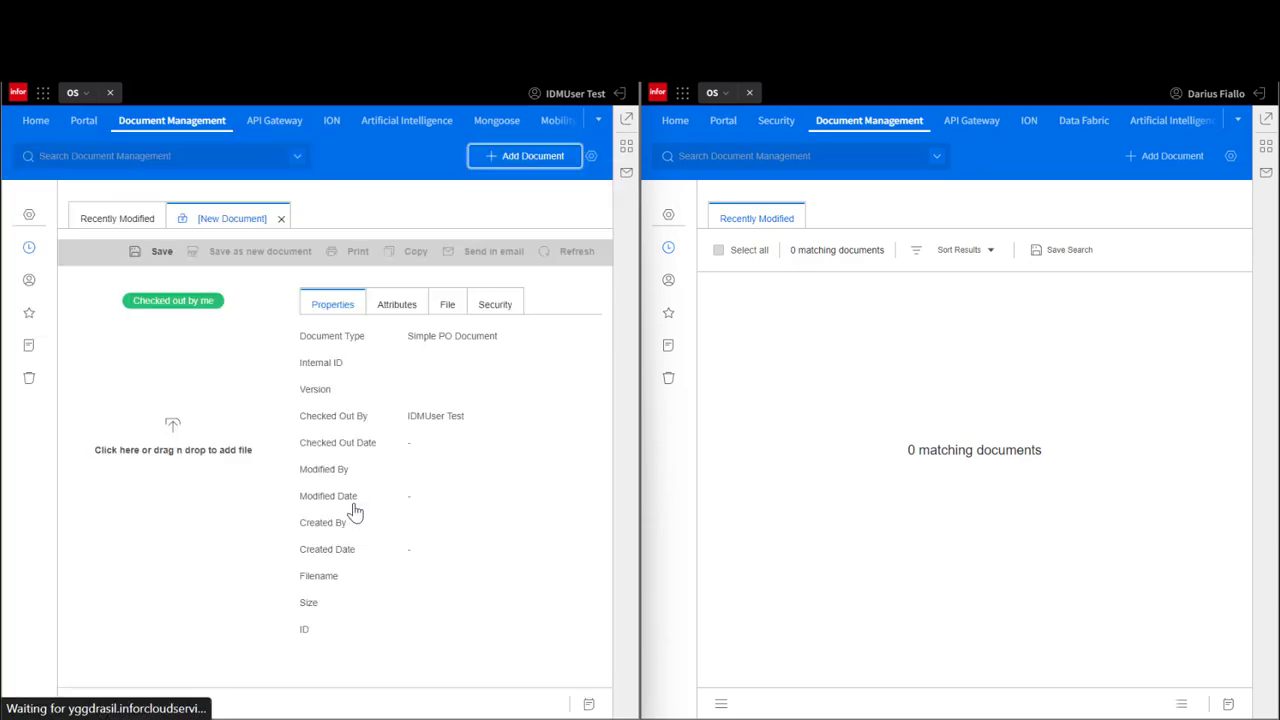
# Step: Attach purchase-order.docx to the new document, check its access control list and save the document
pyautogui.click(236, 395)
pyautogui.click(273, 234)
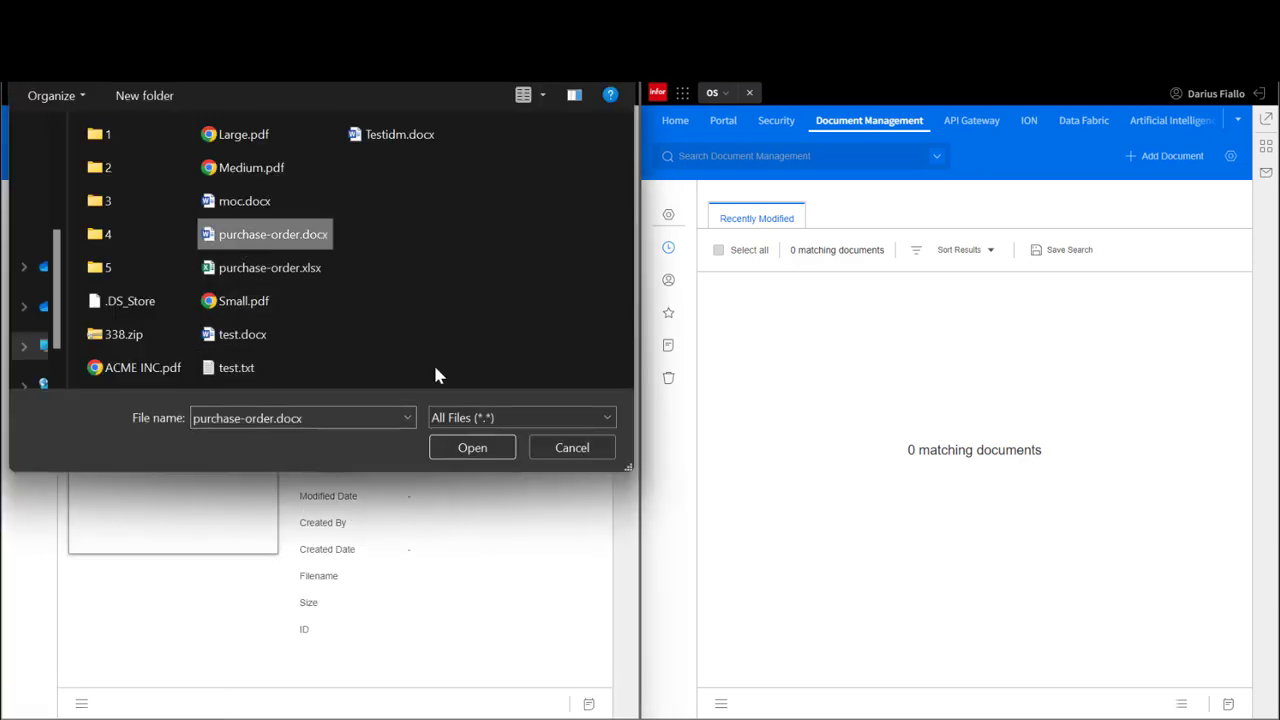
pyautogui.click(468, 448)
pyautogui.click(488, 304)
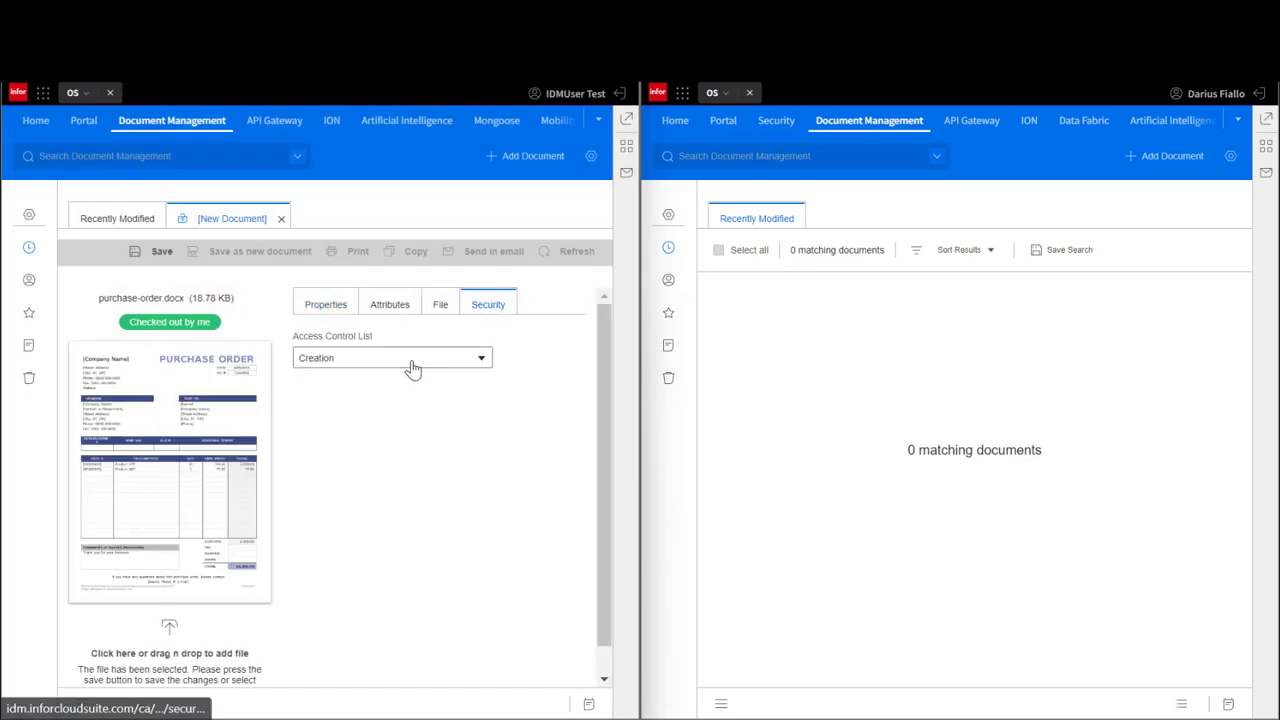
pyautogui.click(140, 251)
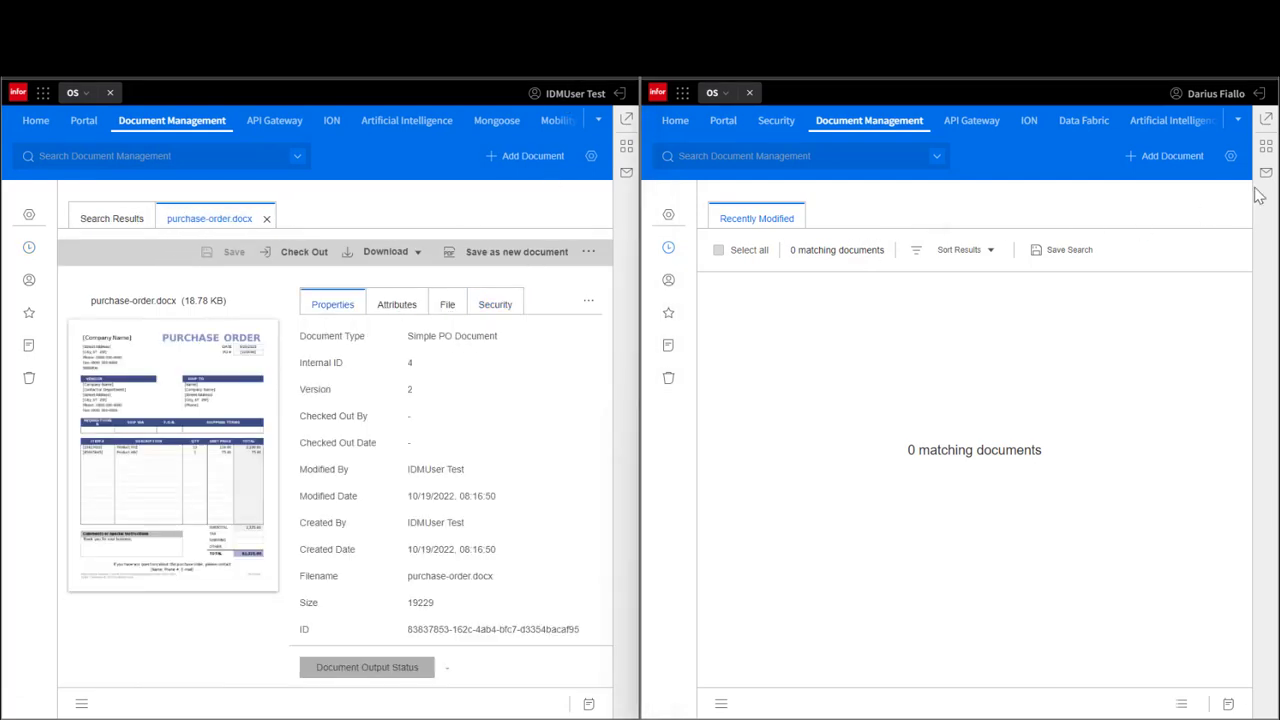
# Step: In the approver's inbox, open the task "Please approve this purchase order" and its linked document
pyautogui.click(1265, 172)
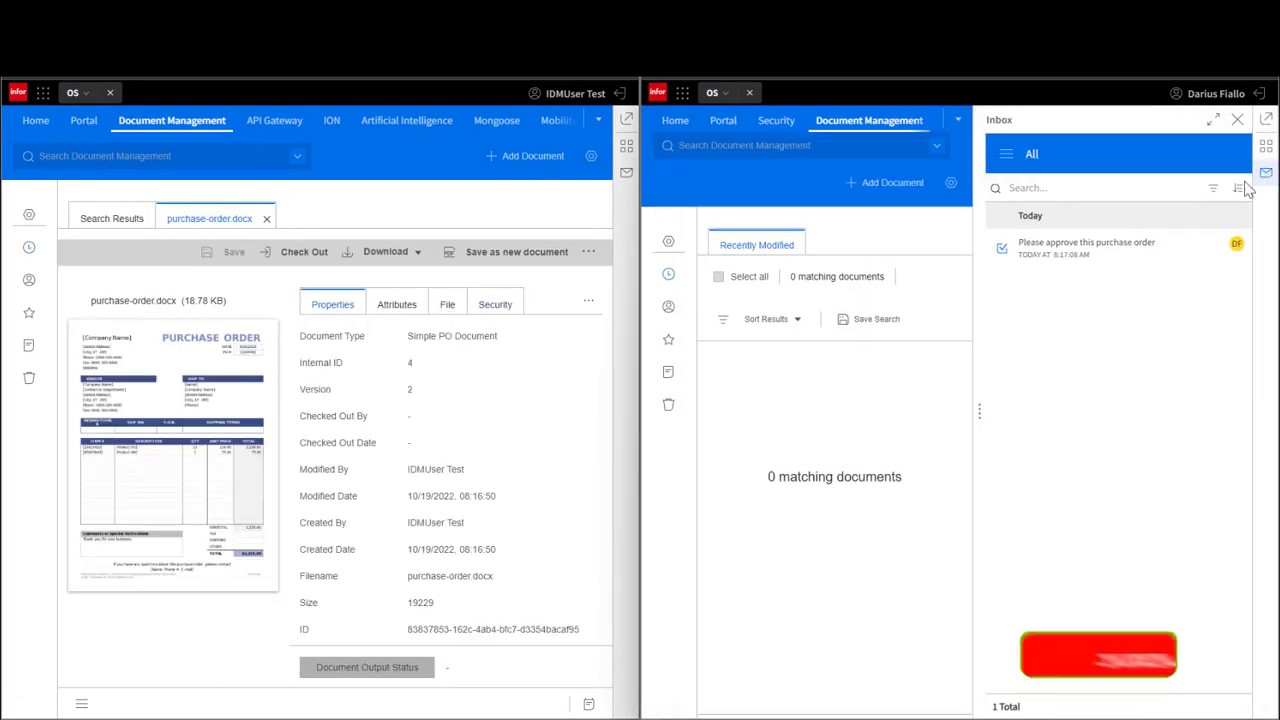
pyautogui.click(1120, 245)
pyautogui.click(1218, 241)
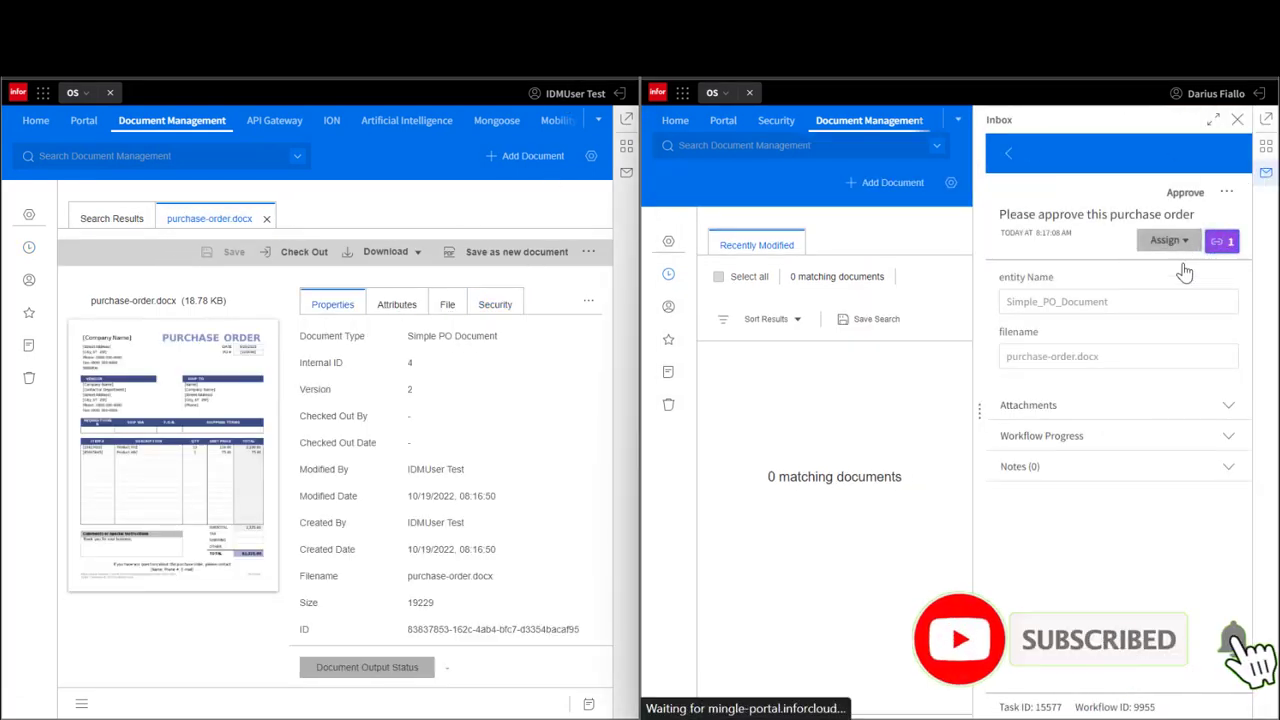